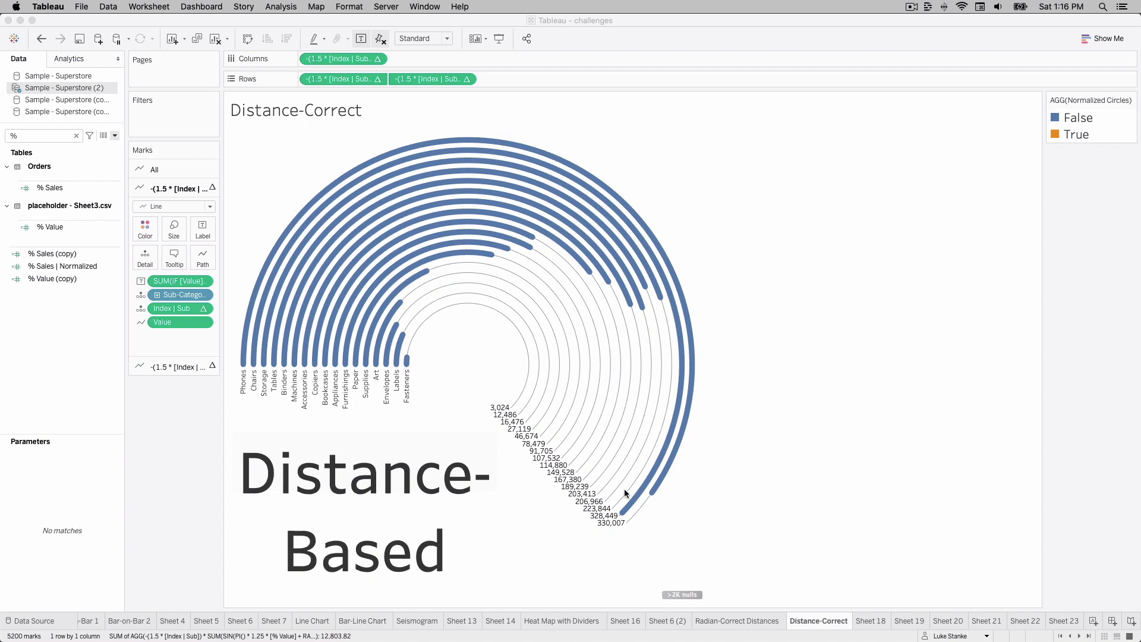
- Compare the radial bar charts on the Radian-Correct Distances and Distance-Correct sheets
click(744, 621)
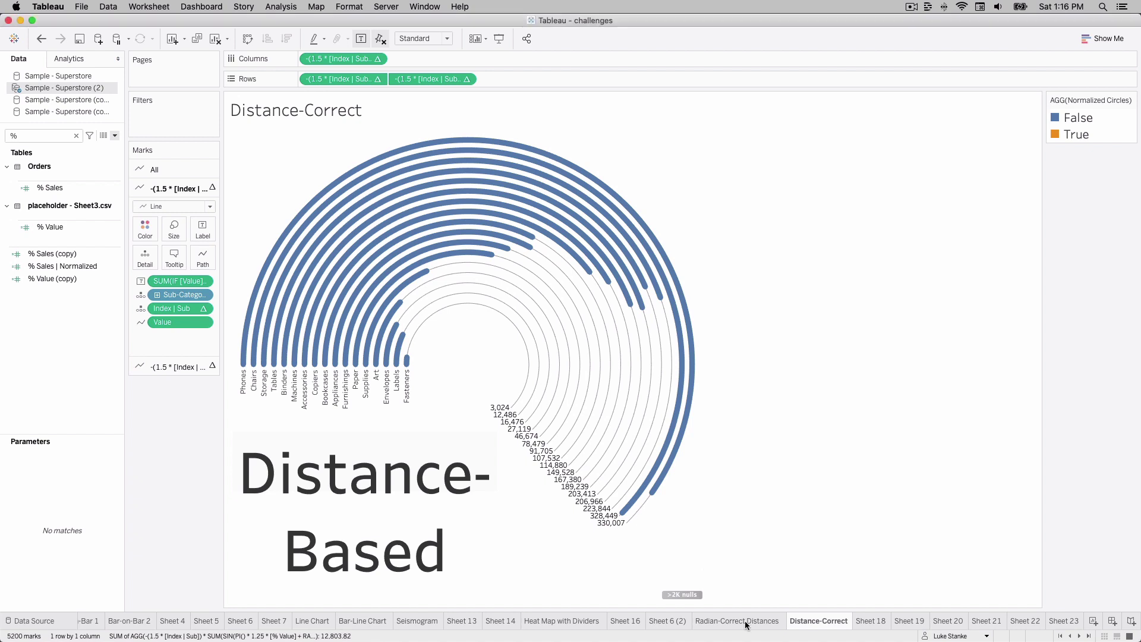
click(745, 622)
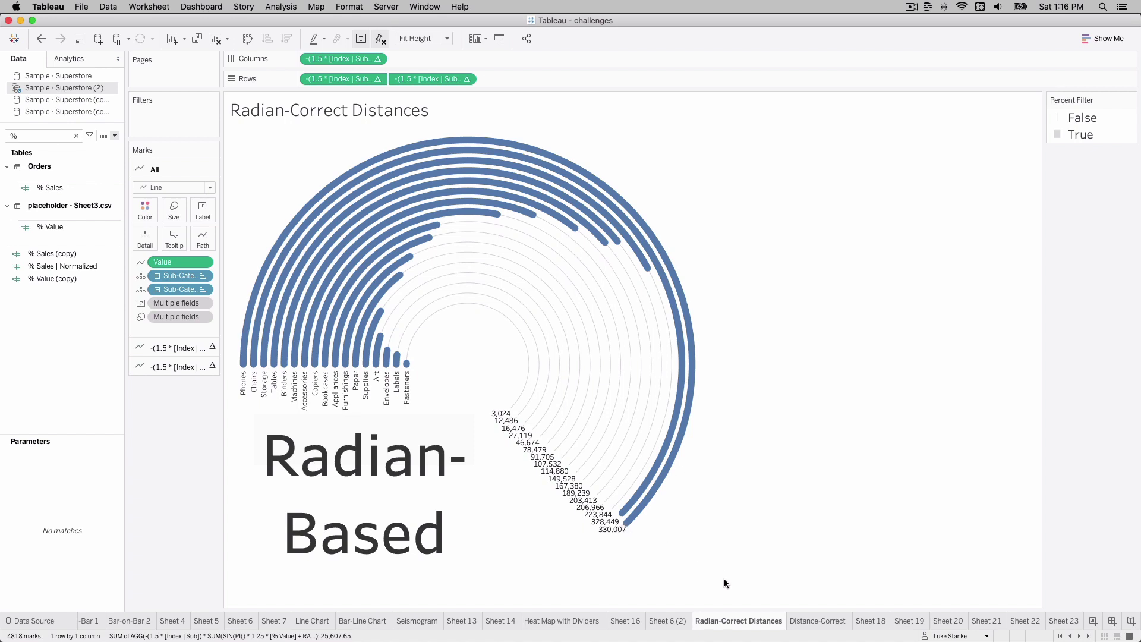
click(805, 619)
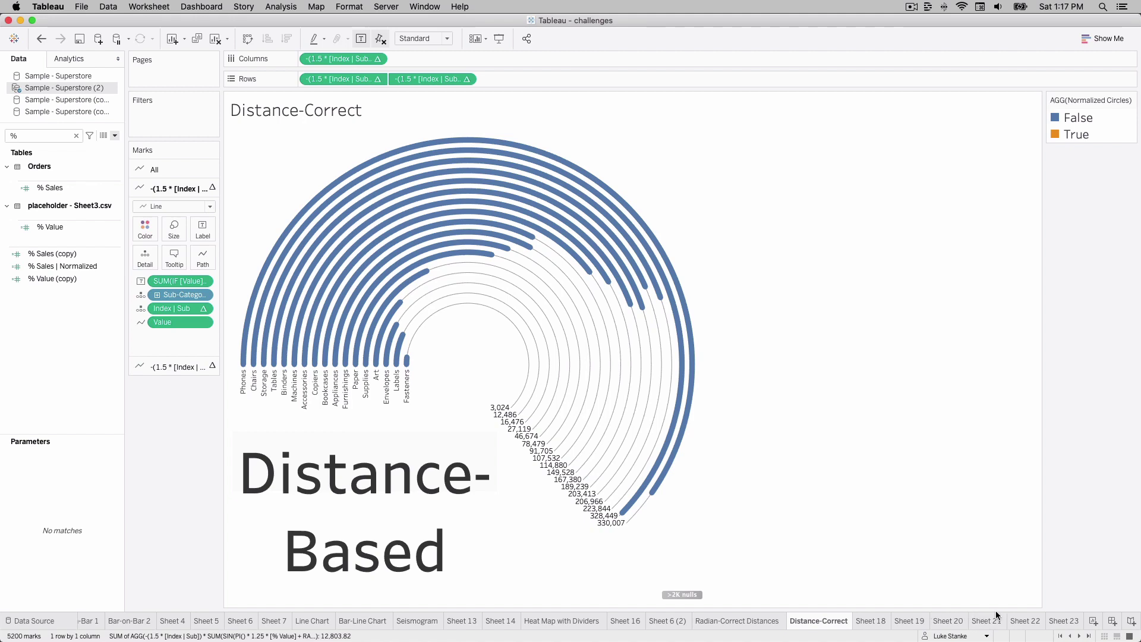
- Add a new worksheet and open the Sample - Superstore (copy) data source for editing
click(1094, 621)
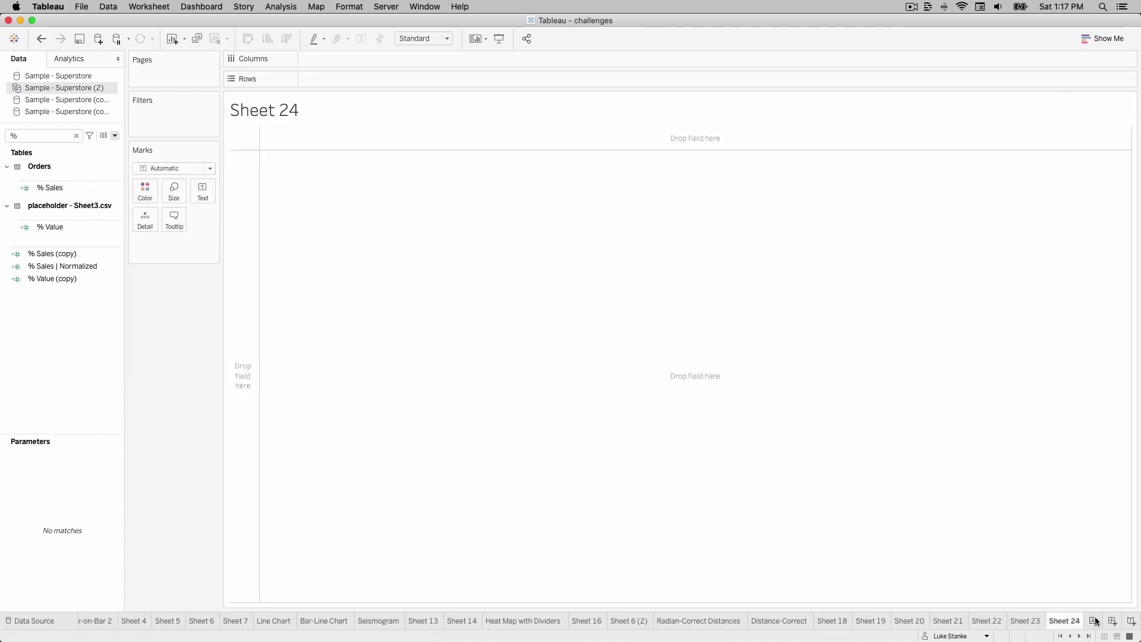
click(66, 112)
right_click(66, 112)
click(79, 120)
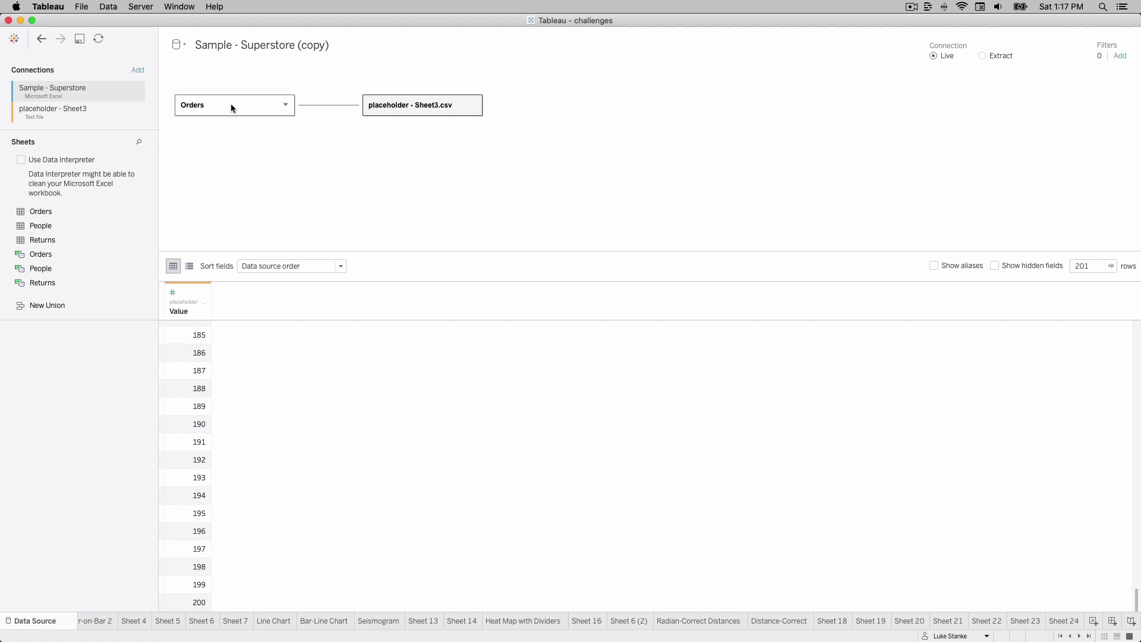
- Examine the Orders table, the placeholder - Sheet3.csv values and the relationship that links the two tables
click(230, 104)
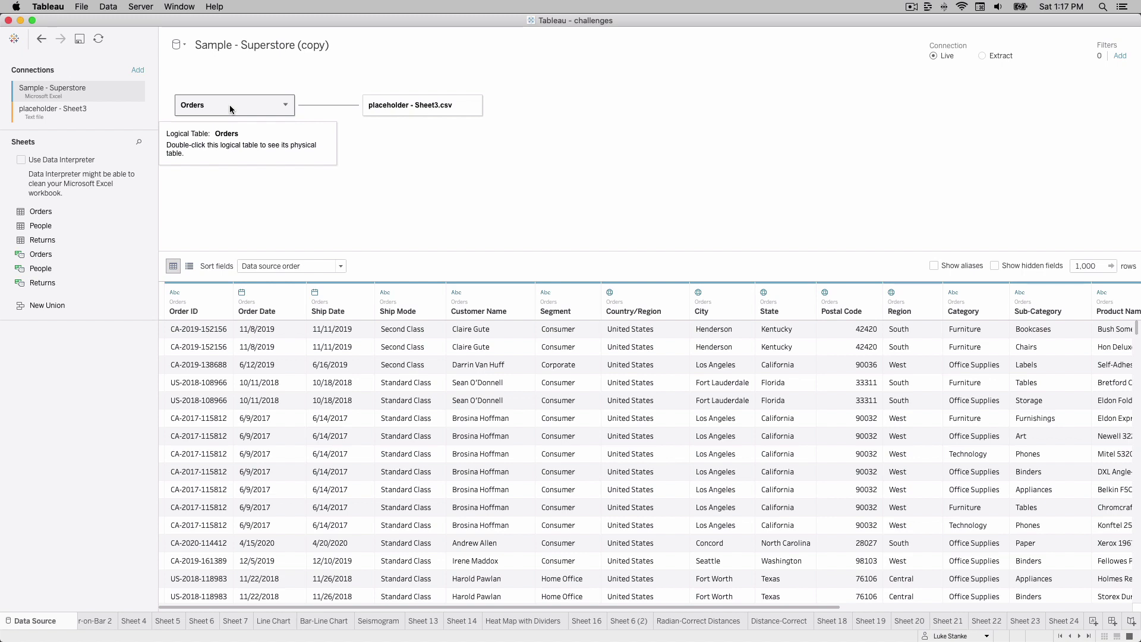
click(381, 107)
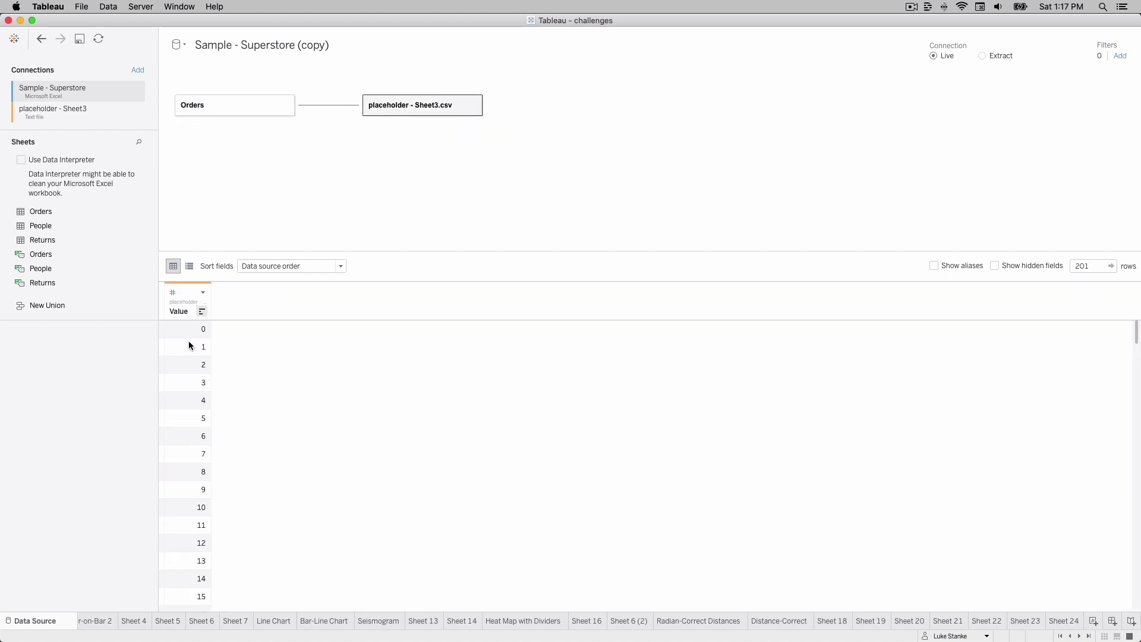
scroll(188, 341, down, 10)
scroll(189, 345, down, 15)
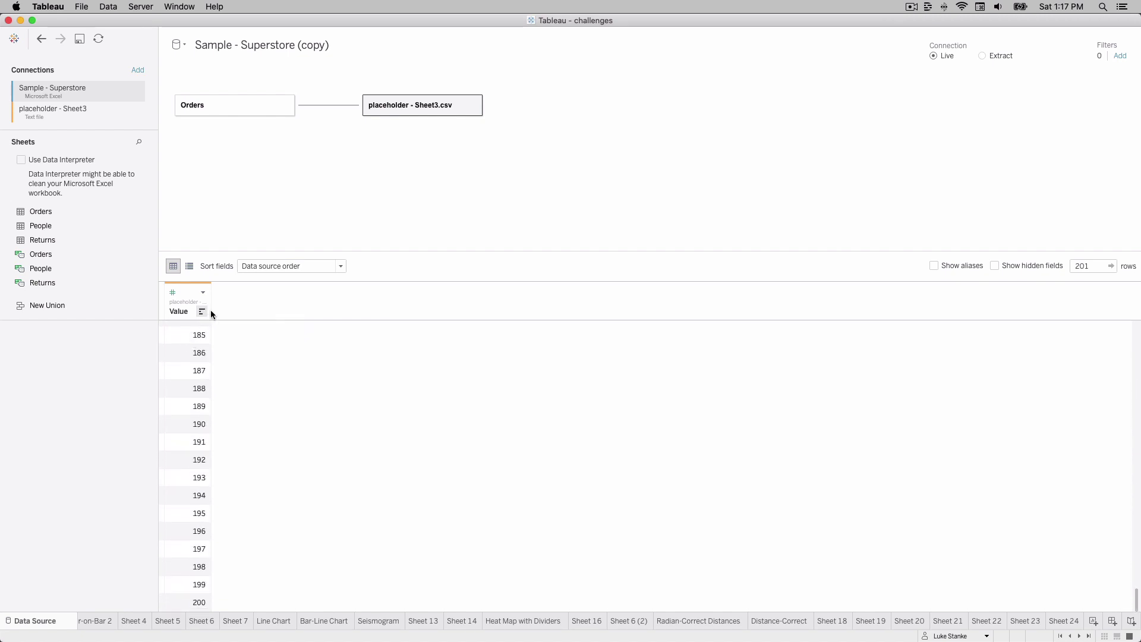
click(341, 107)
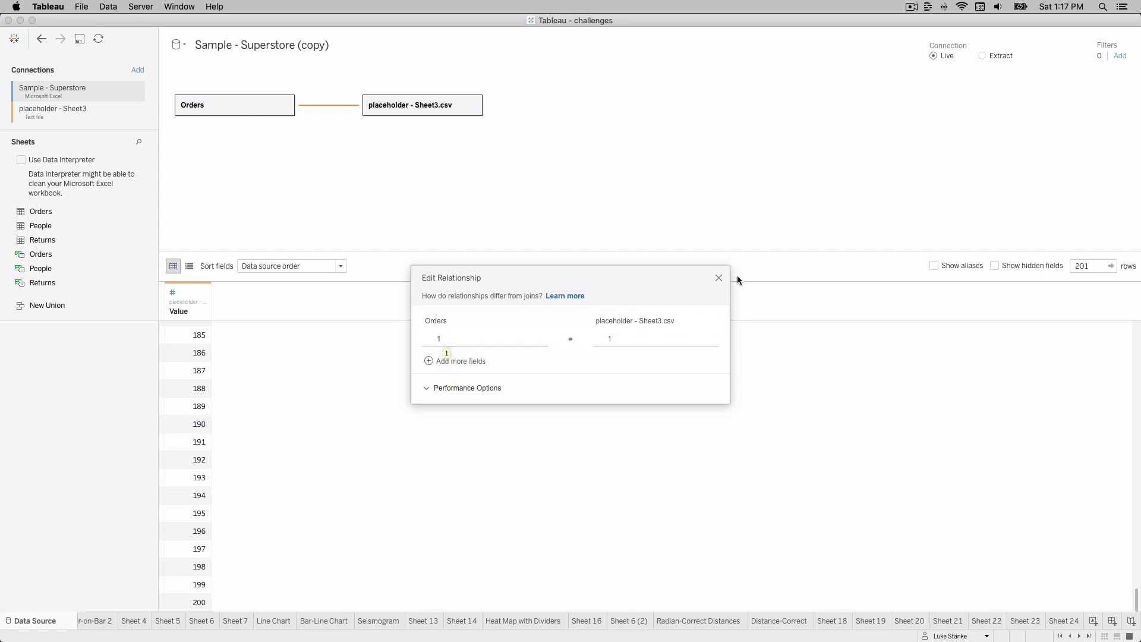
click(719, 278)
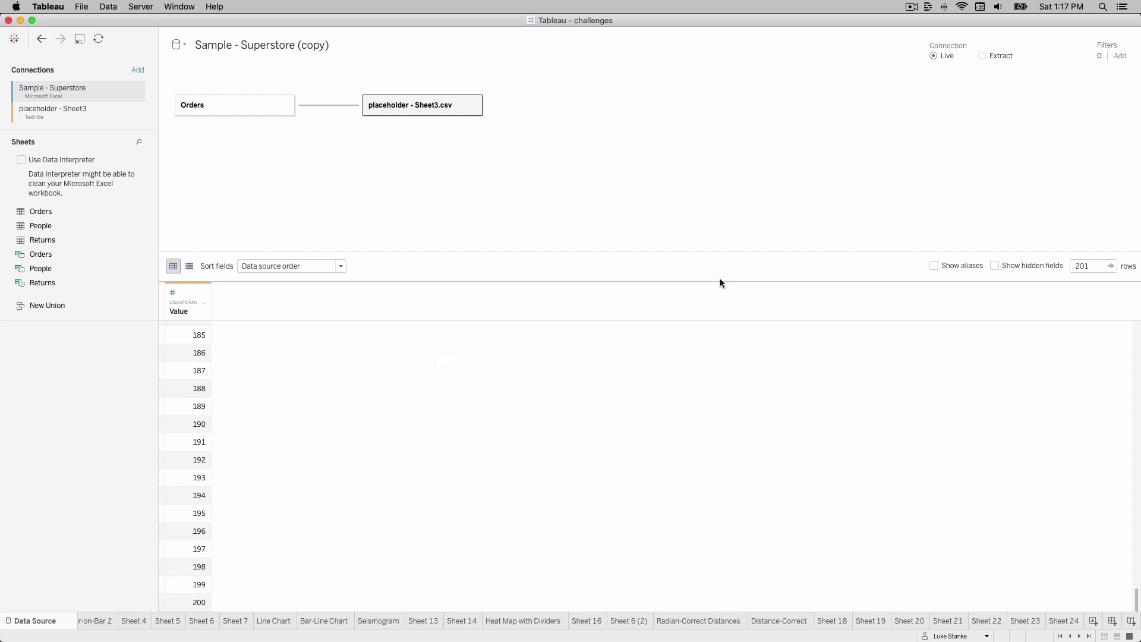
- On Sheet 24, create a calculated field named Index | Sub-Cat with the formula INDEX() + 5
click(1059, 618)
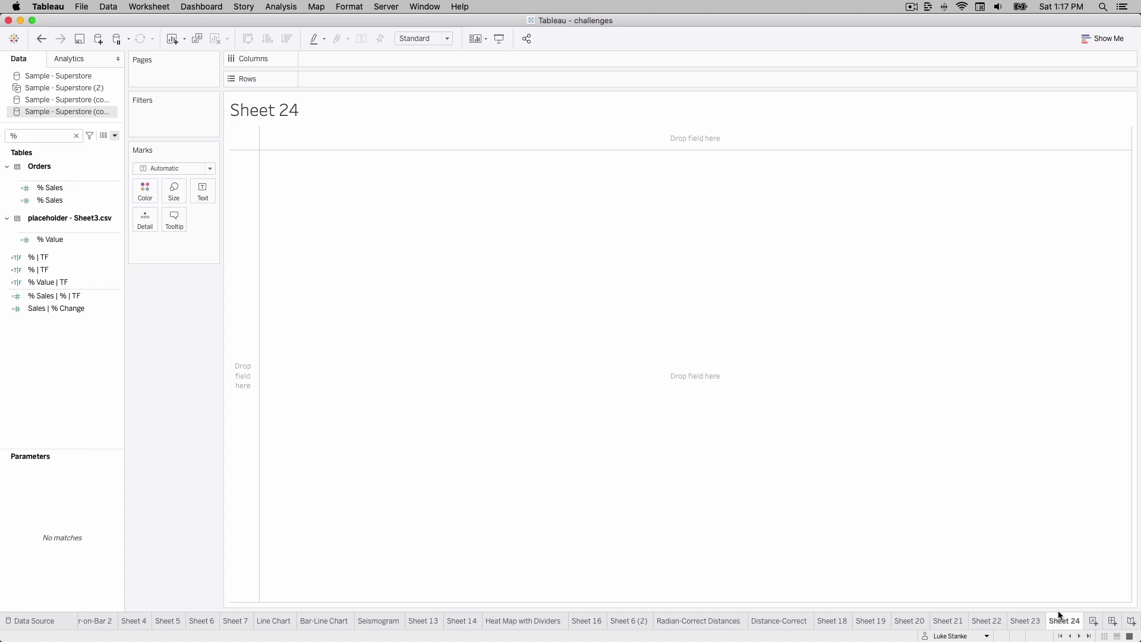
click(115, 136)
click(112, 148)
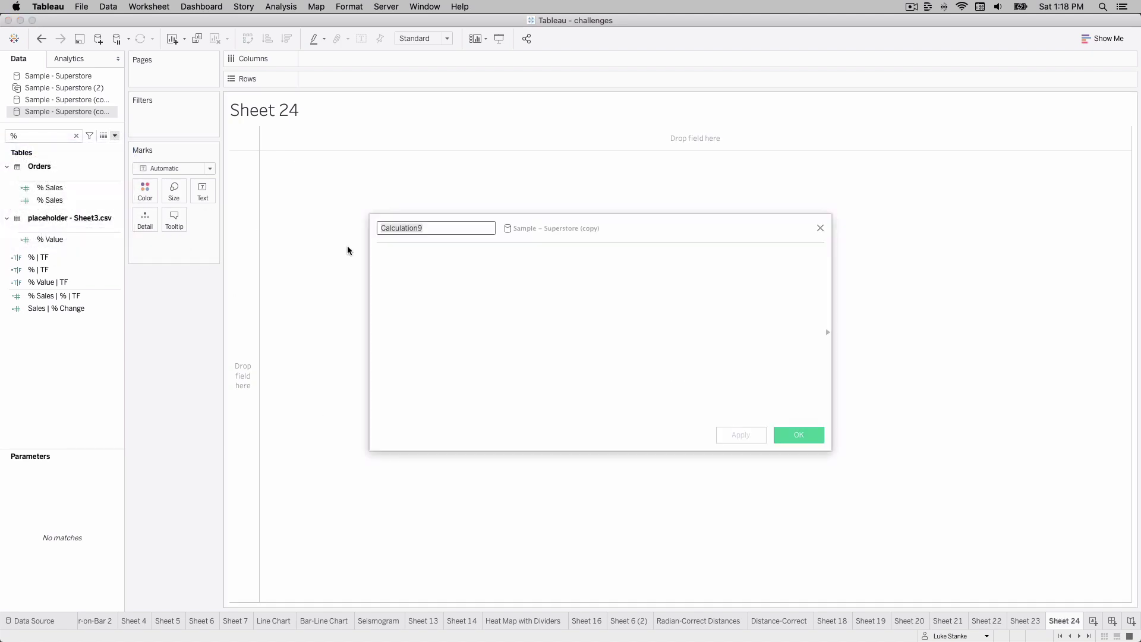
text(Ind)
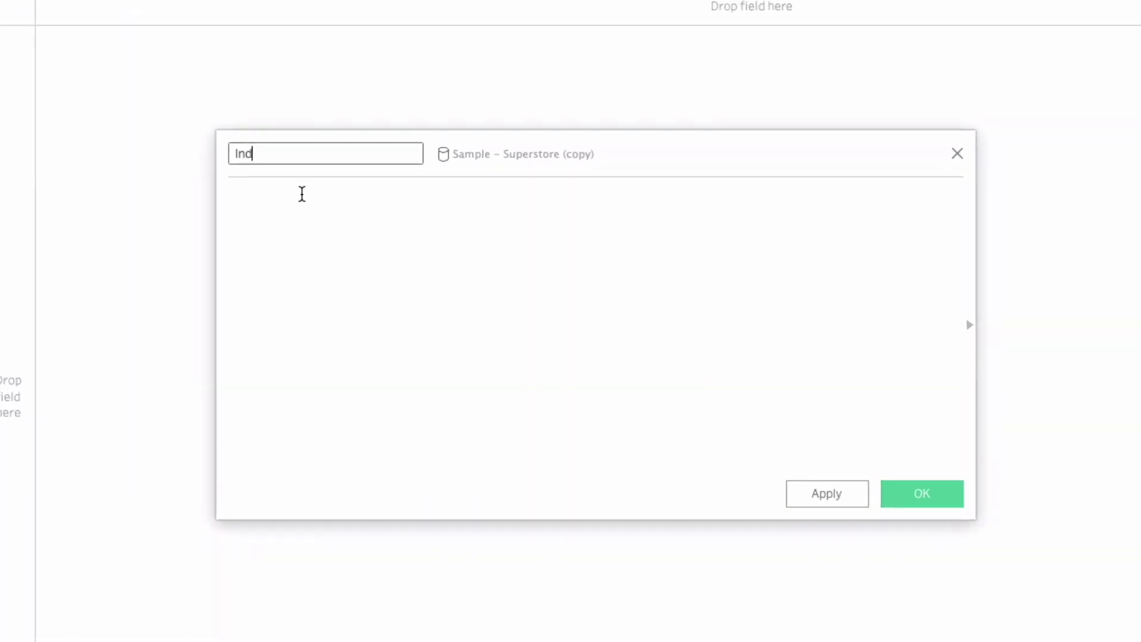
text(ex | Sub-Cat)
click(302, 194)
text(I)
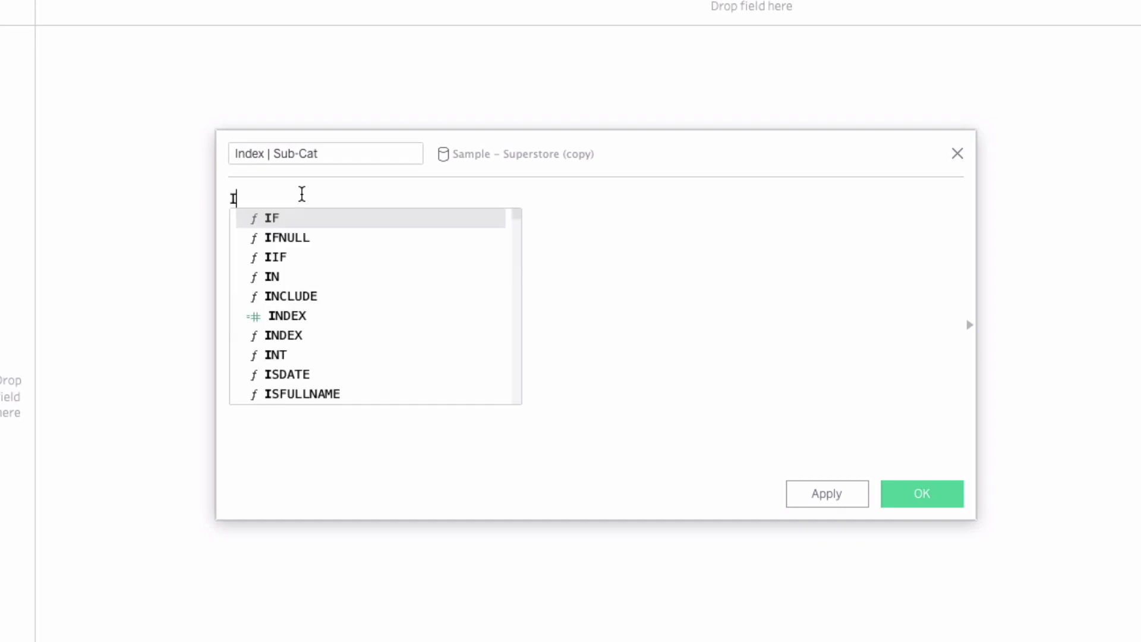
text(NDEX)
key(Return)
text(+ )
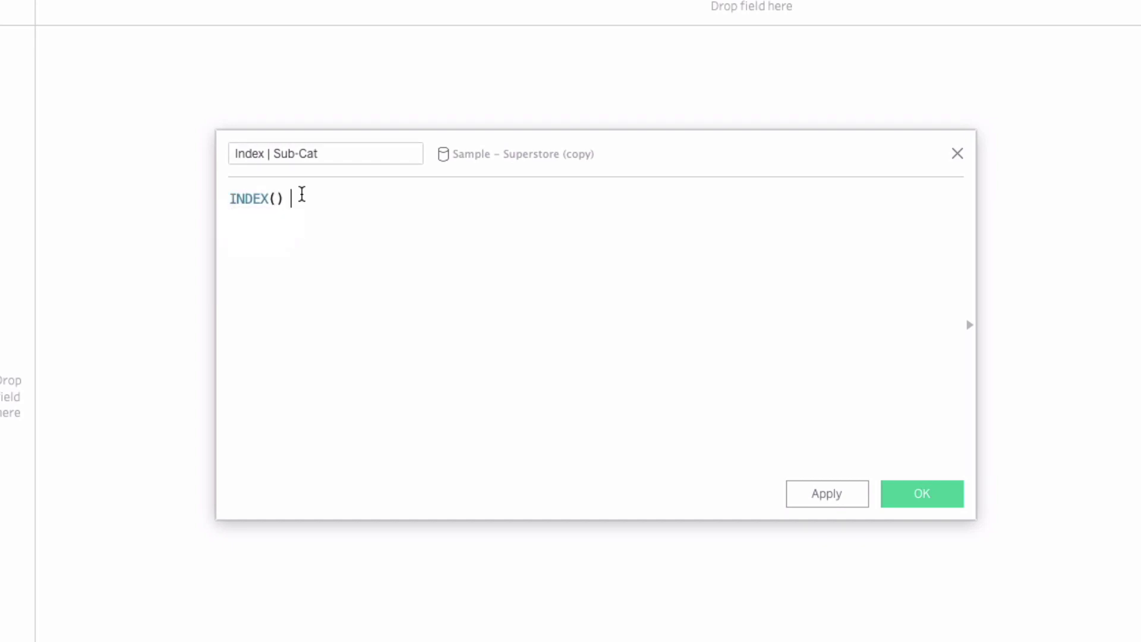
text(5)
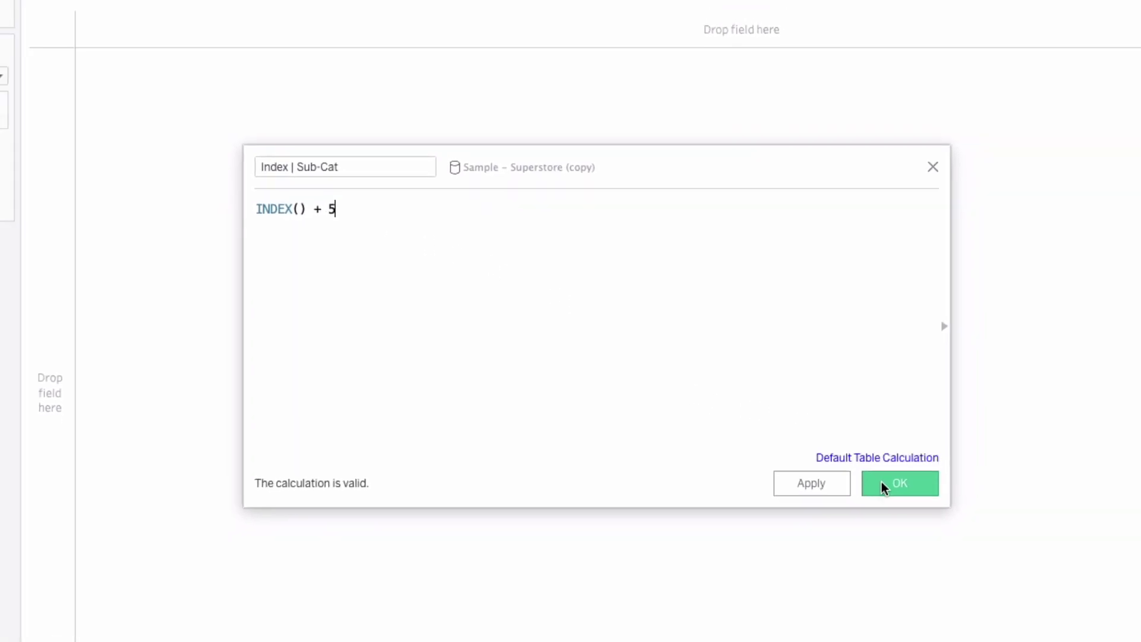
click(883, 482)
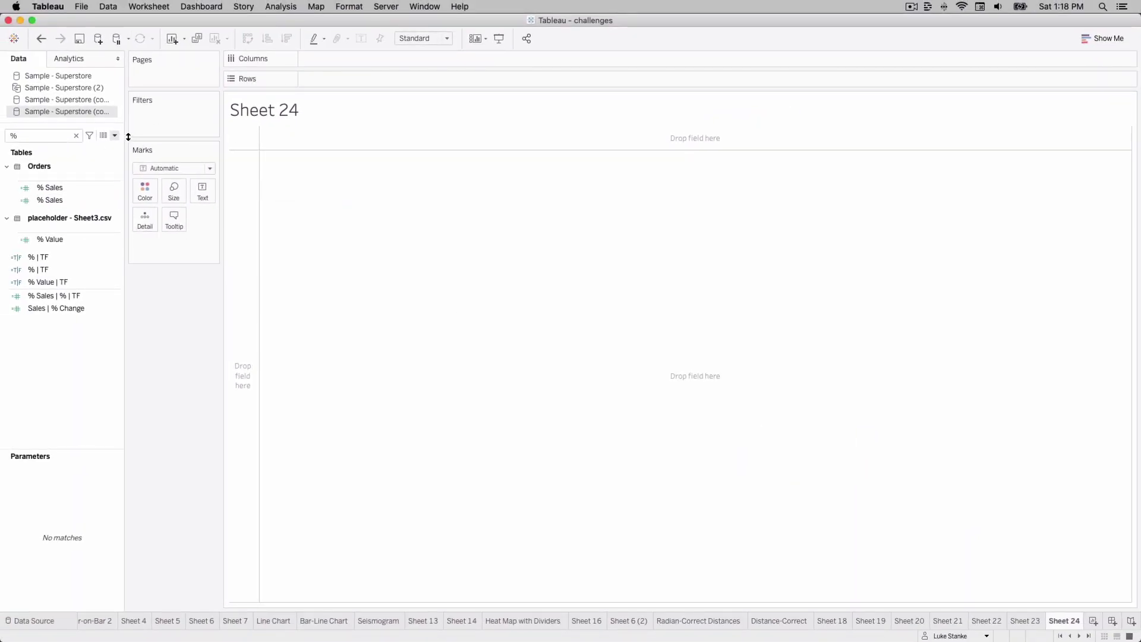
- Clear the % search filter so the data source's full field list is available
click(115, 135)
click(48, 137)
key(BackSpace)
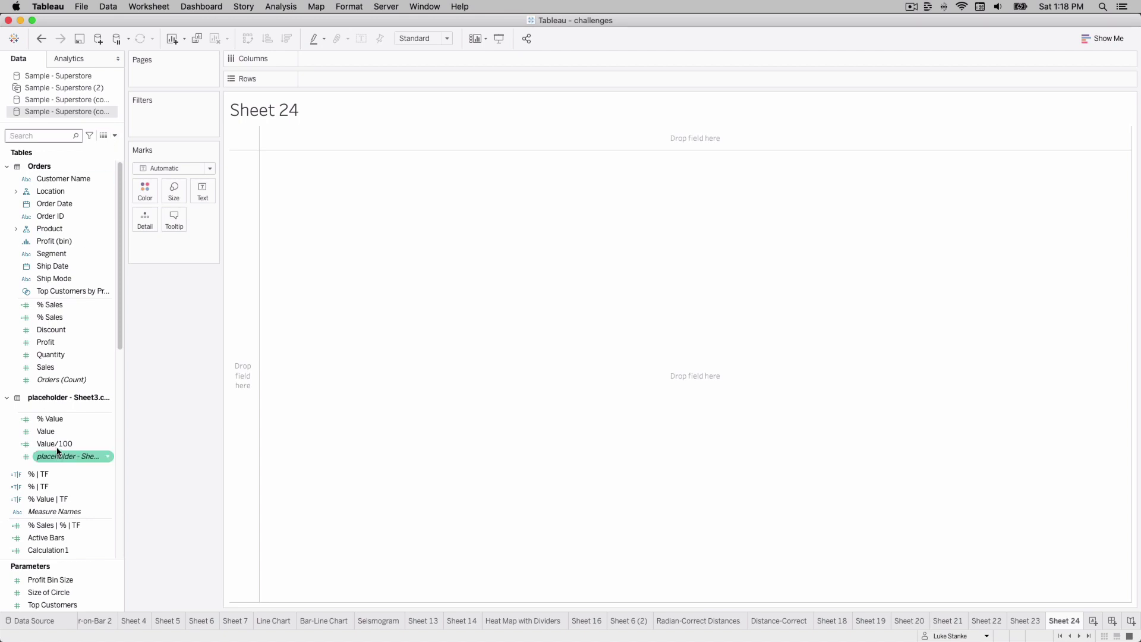
- Try to create a calculated field named % Value with the formula [Value]/{MAX([Value])}, check its error and discard it
click(116, 135)
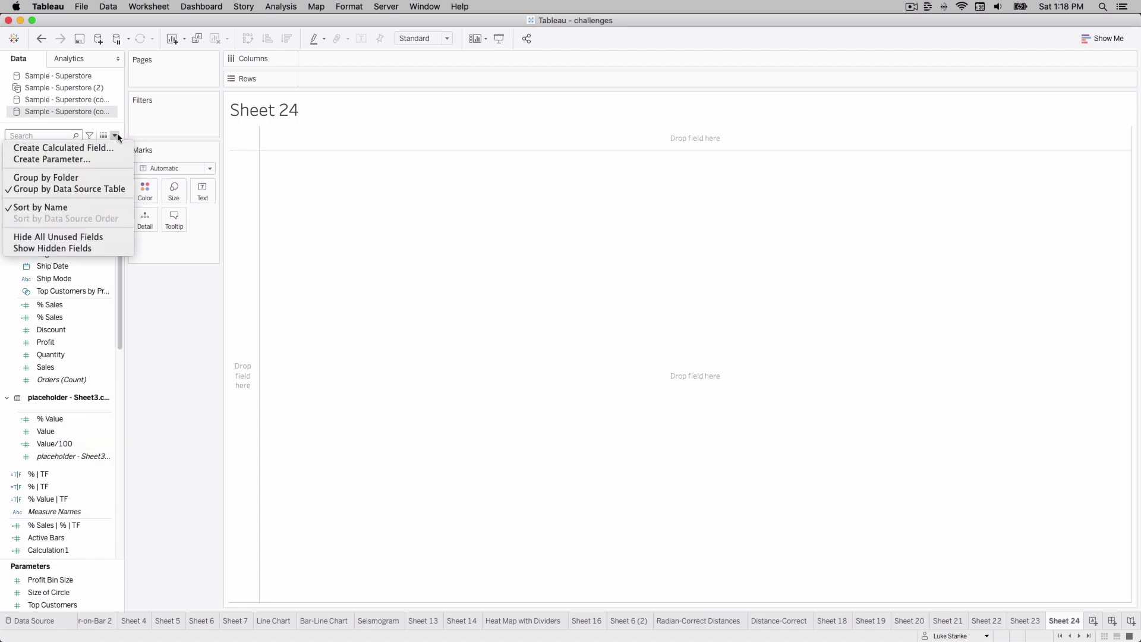
click(111, 148)
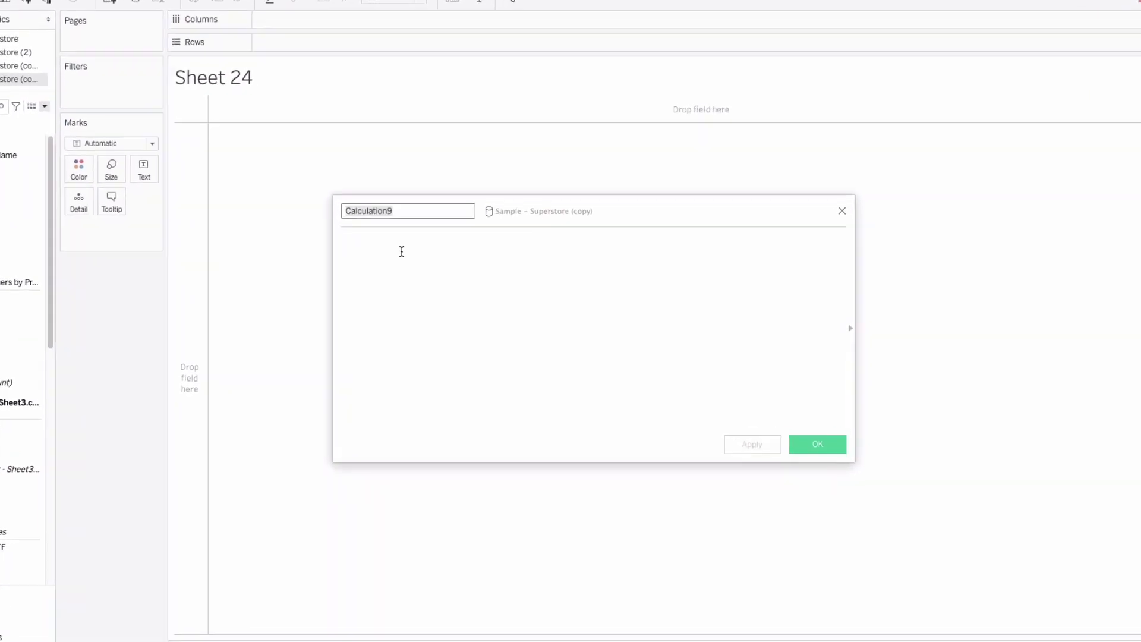
text(% Val)
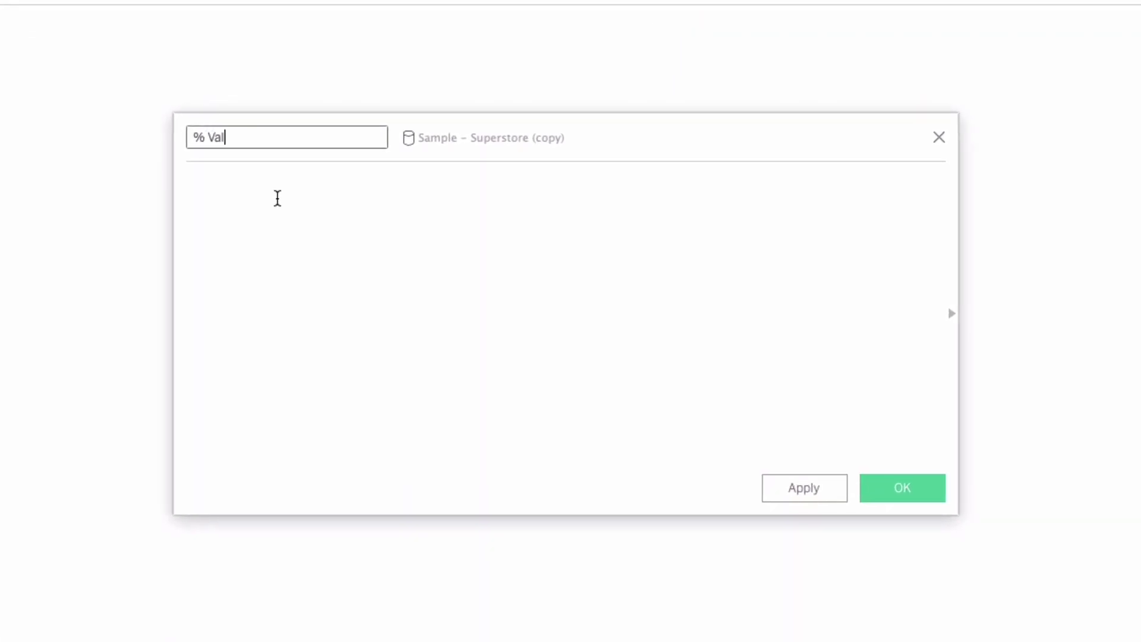
text(ue)
key(Tab)
text(Va)
key(Return)
text(/)
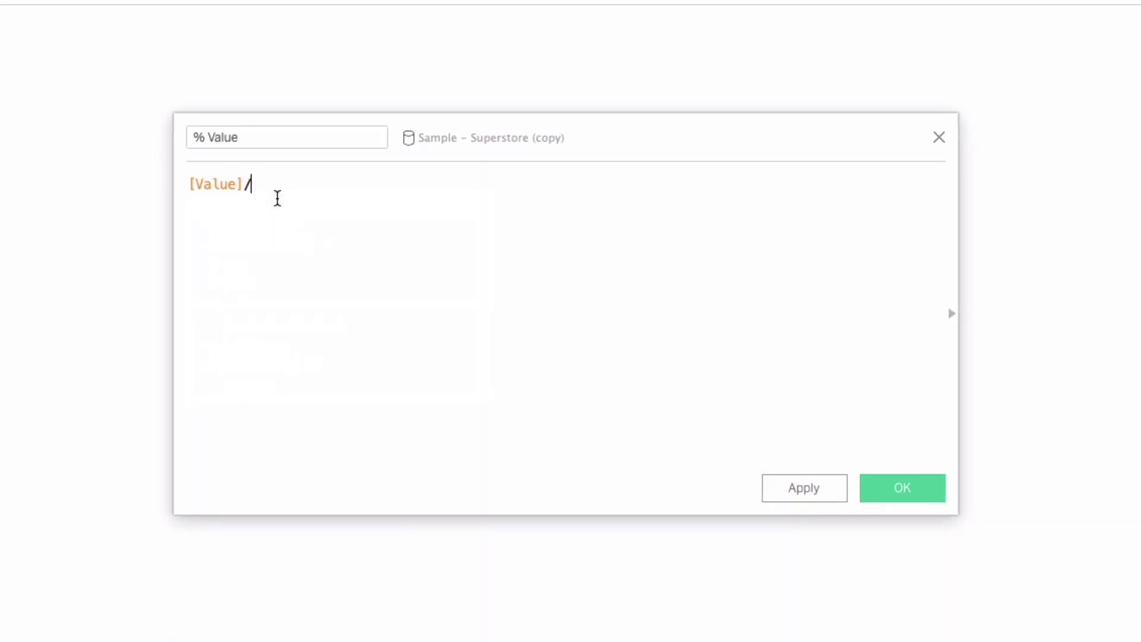
text({)
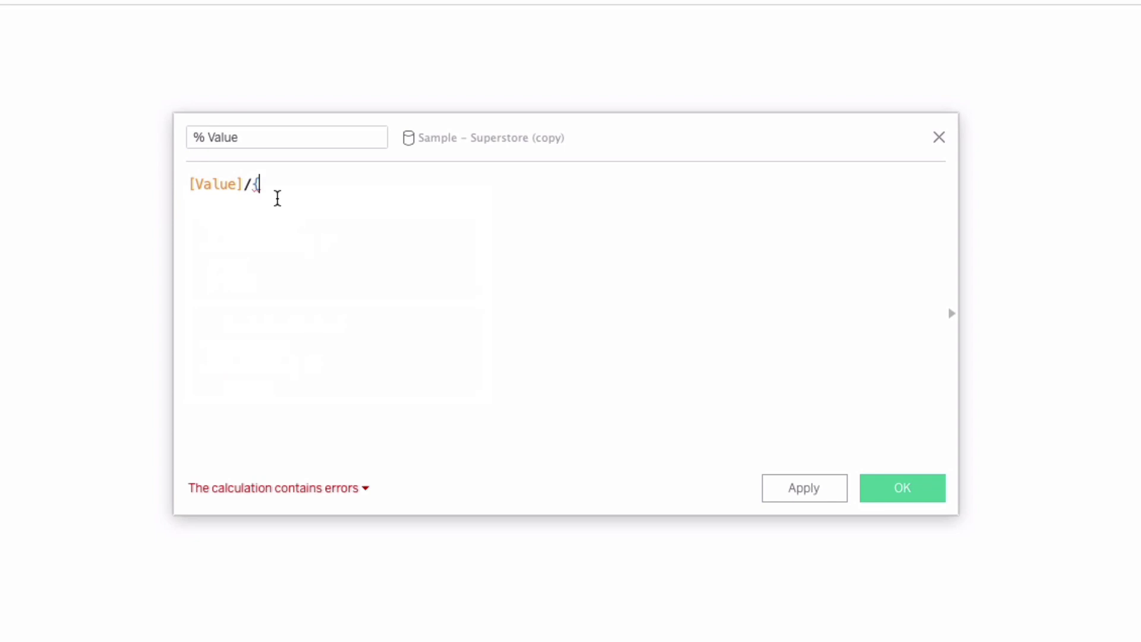
text(MAX()
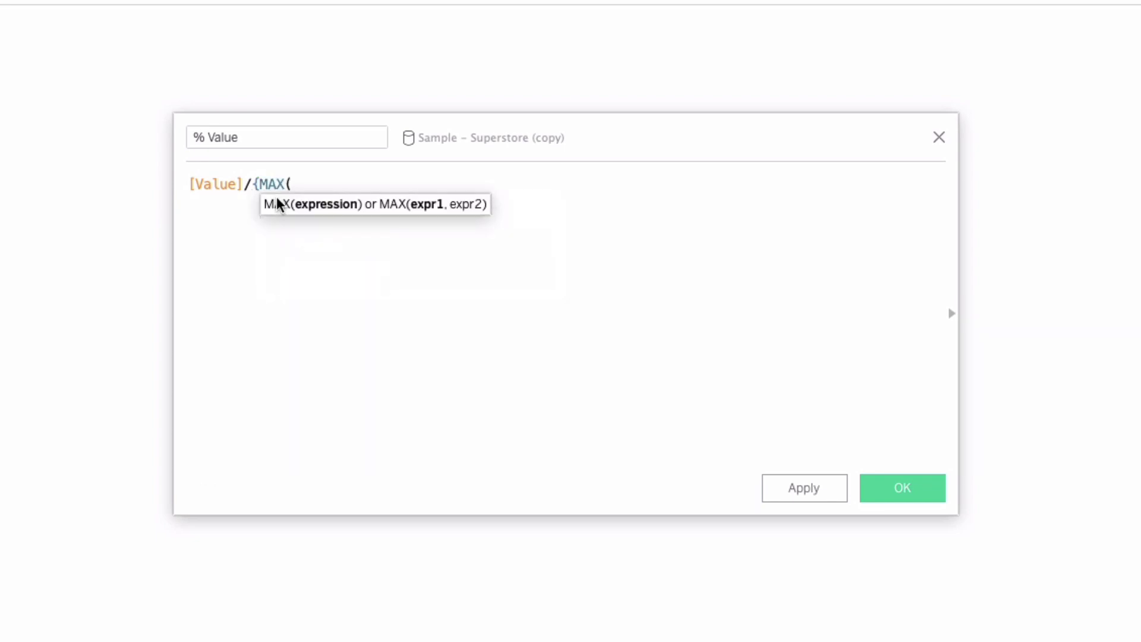
text([Va)
key(Return)
text()})
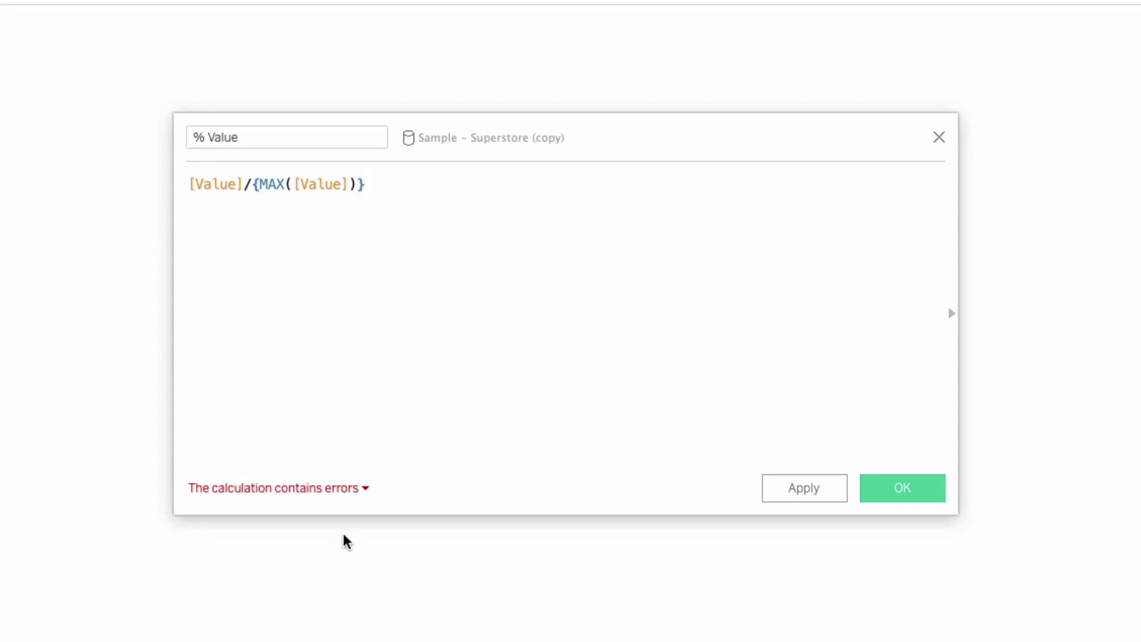
click(308, 489)
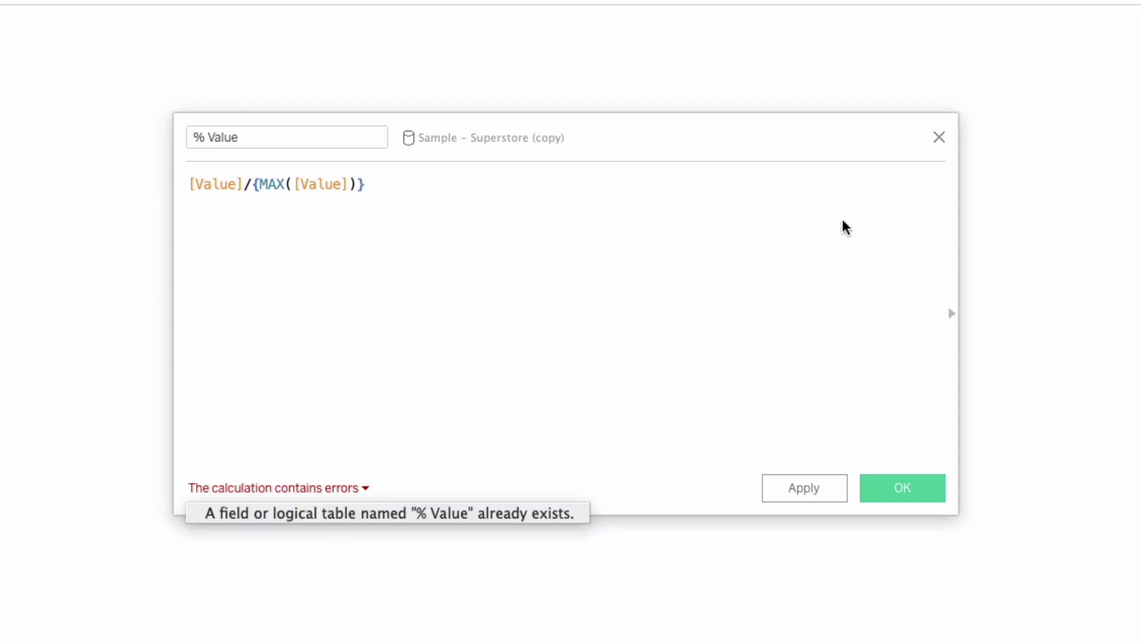
click(938, 139)
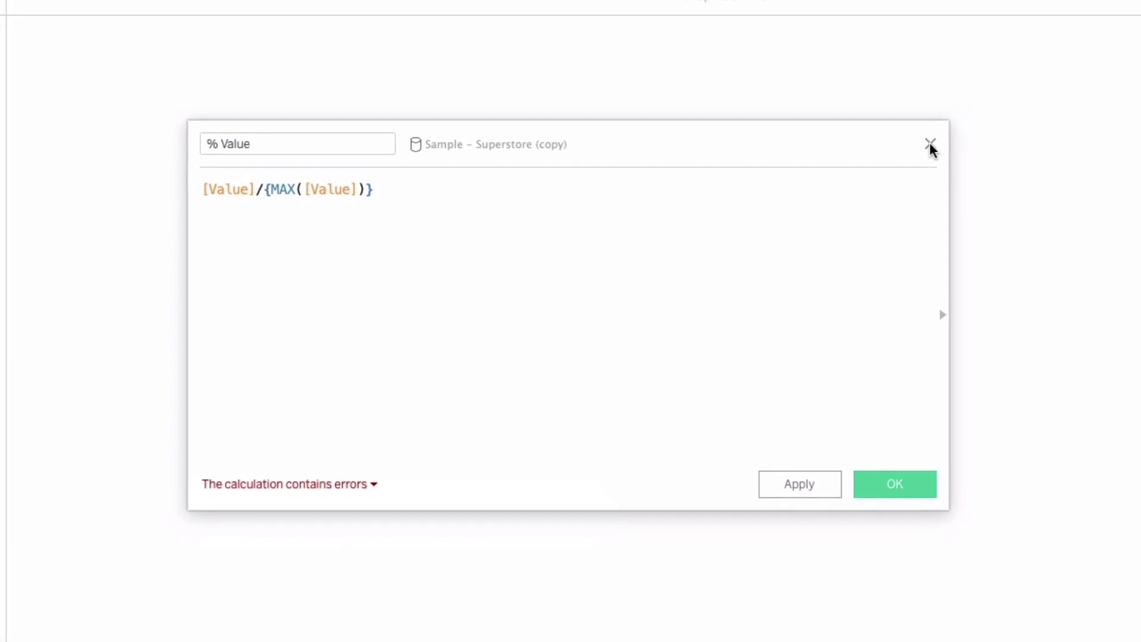
click(876, 185)
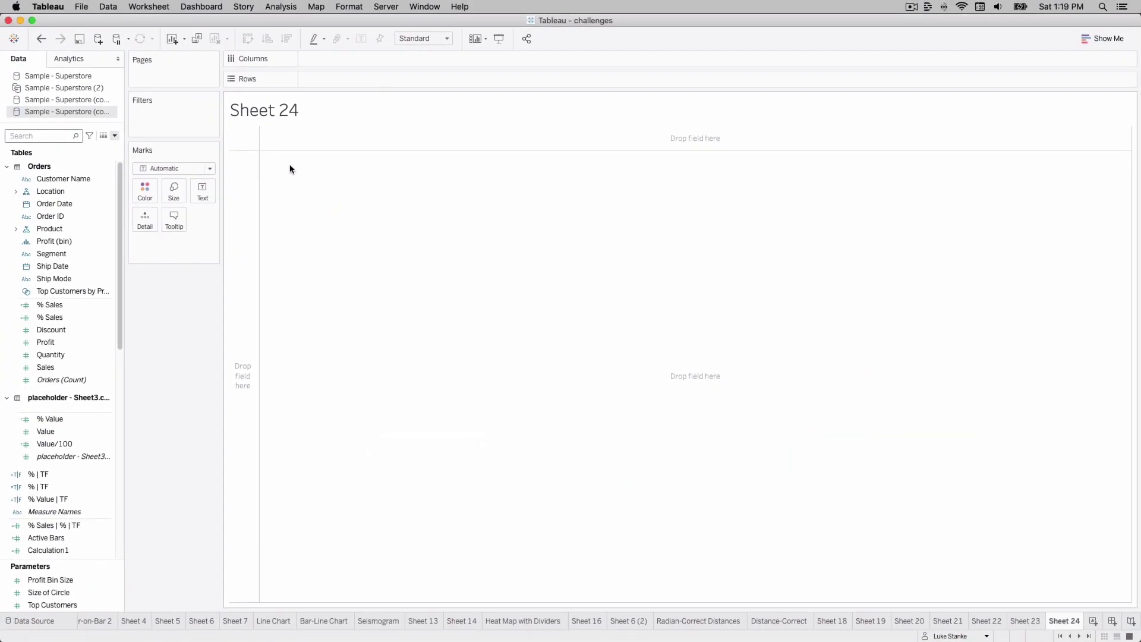
- Start a new calculated field and enter a pair of parentheses split over separate lines with room for a formula between them
click(115, 135)
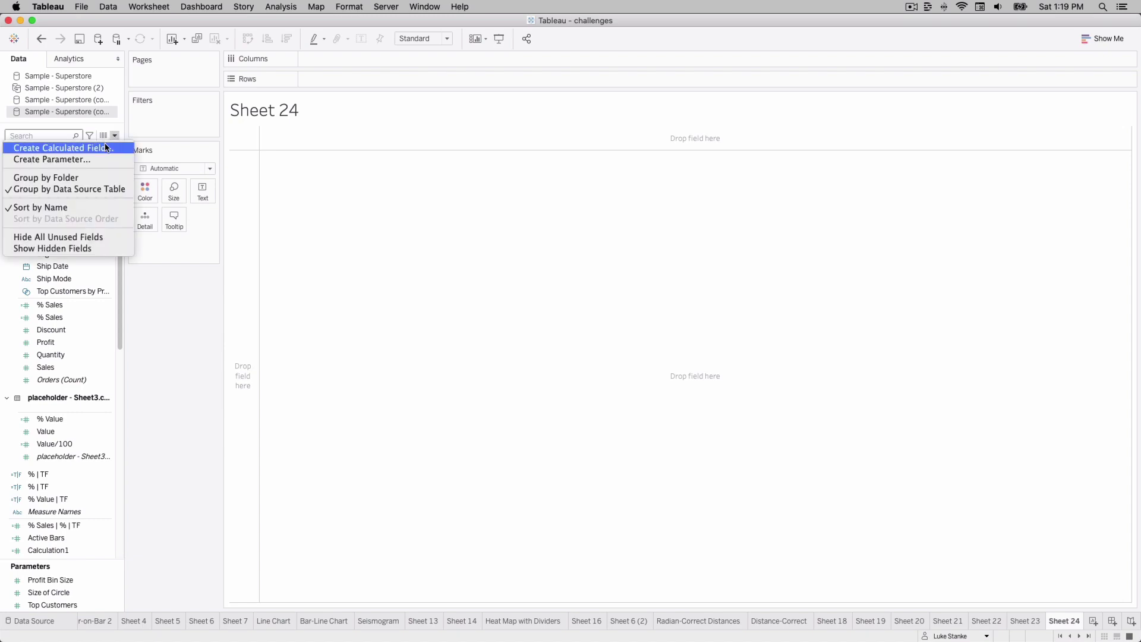
click(106, 148)
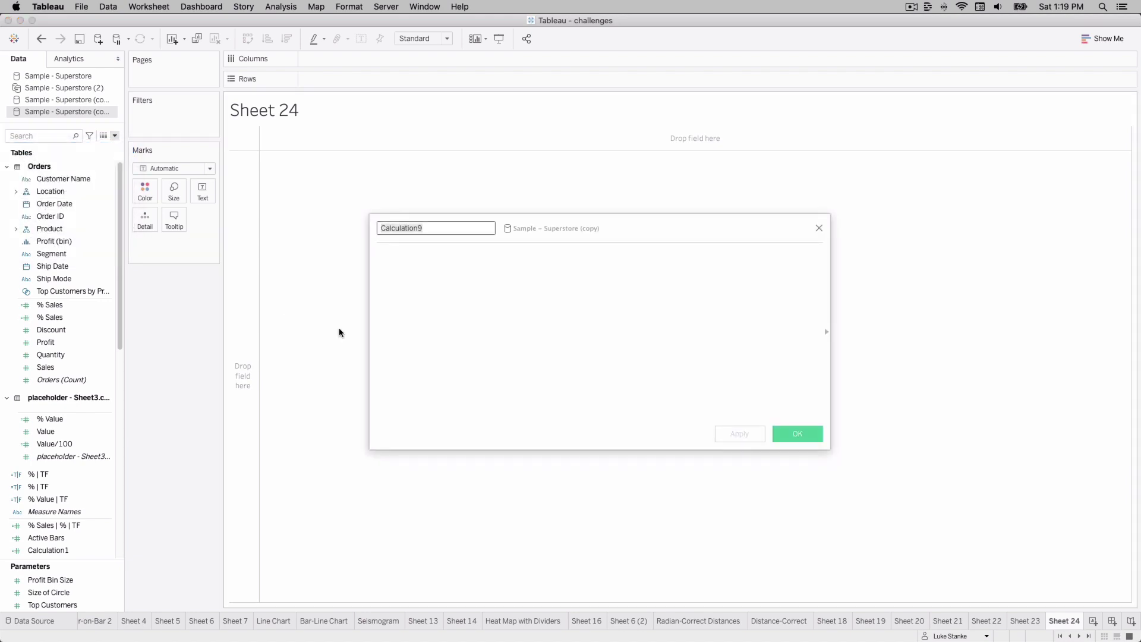
click(499, 305)
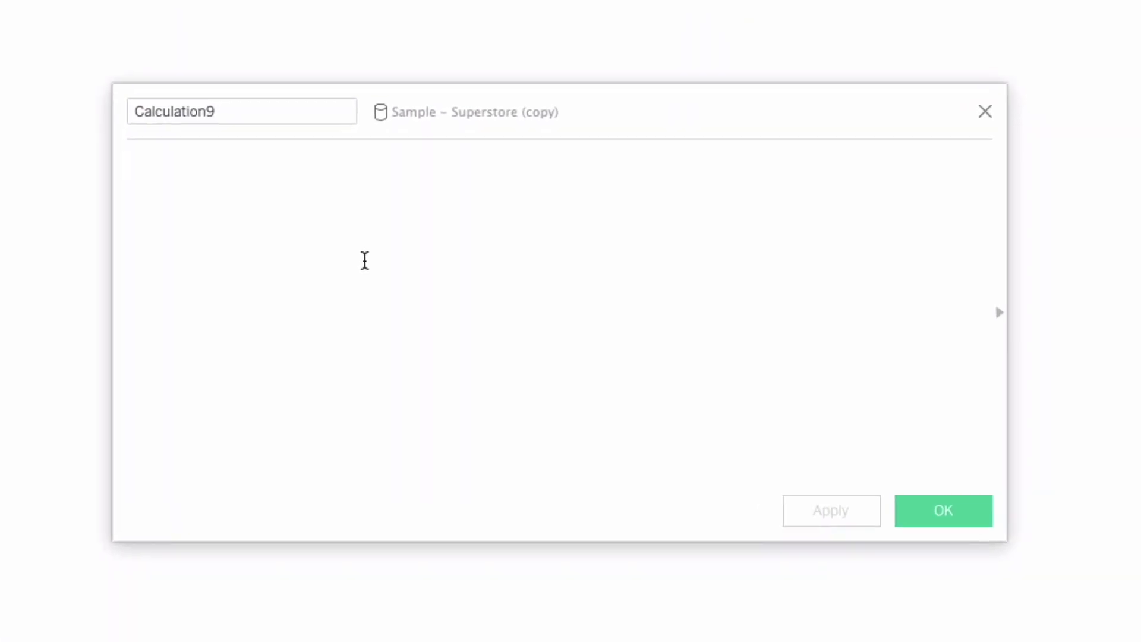
text(())
key(Left)
key(Return)
key(Return)
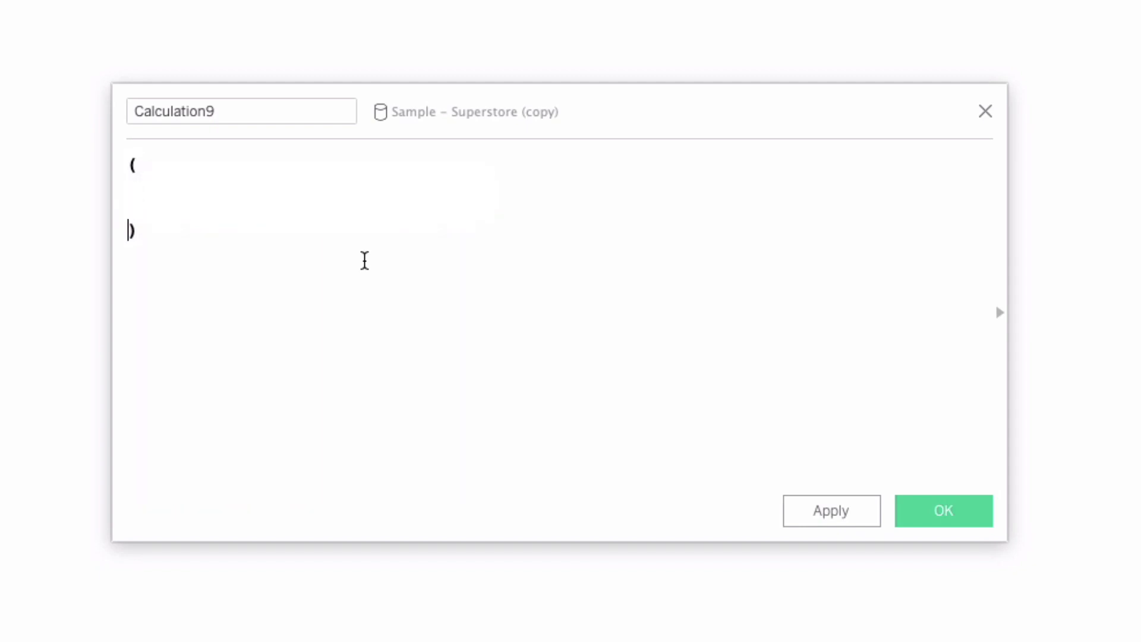
- Begin the formula inside the parentheses with SUM({FIXED [Sub-Category]
key(Up)
key(Up)
text(SUM()
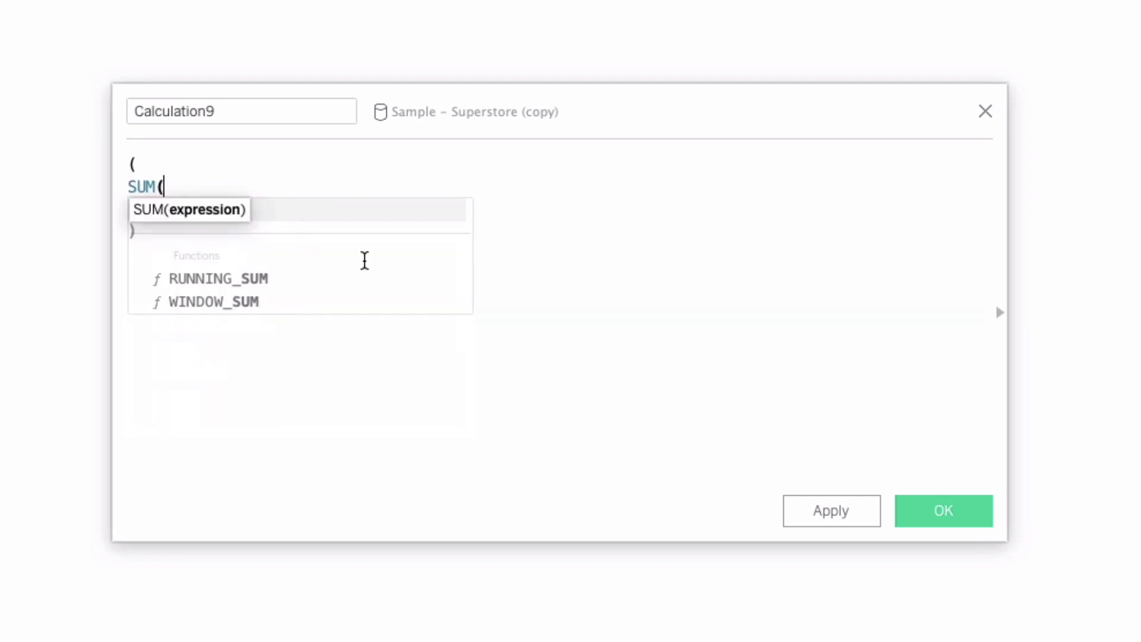
text({FIXED)
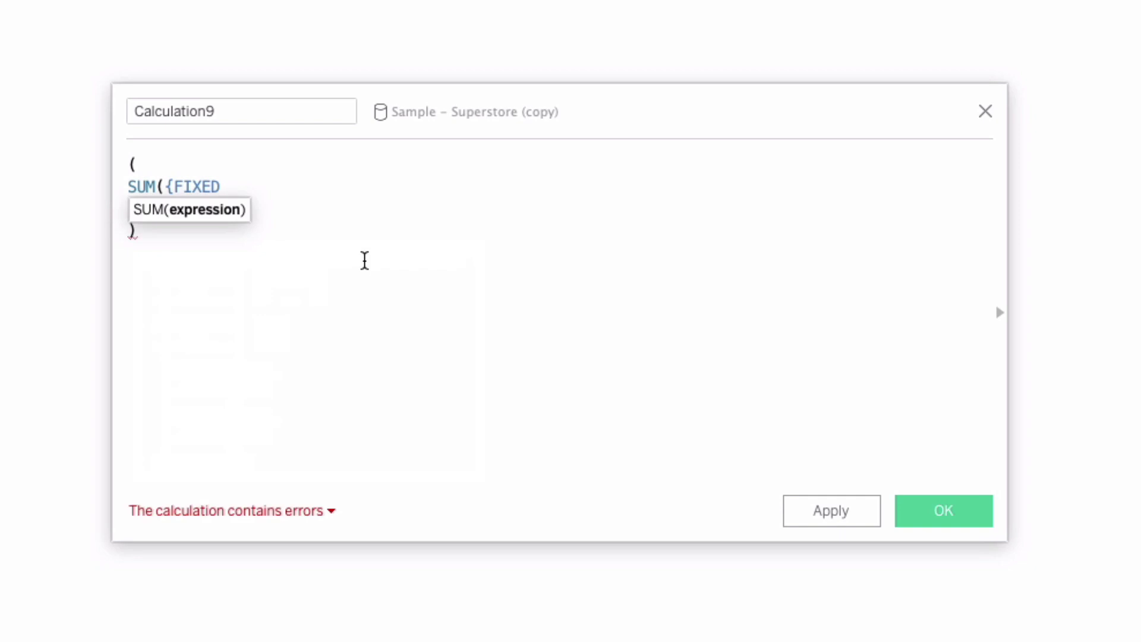
text( Sa)
key(BackSpace)
text(u)
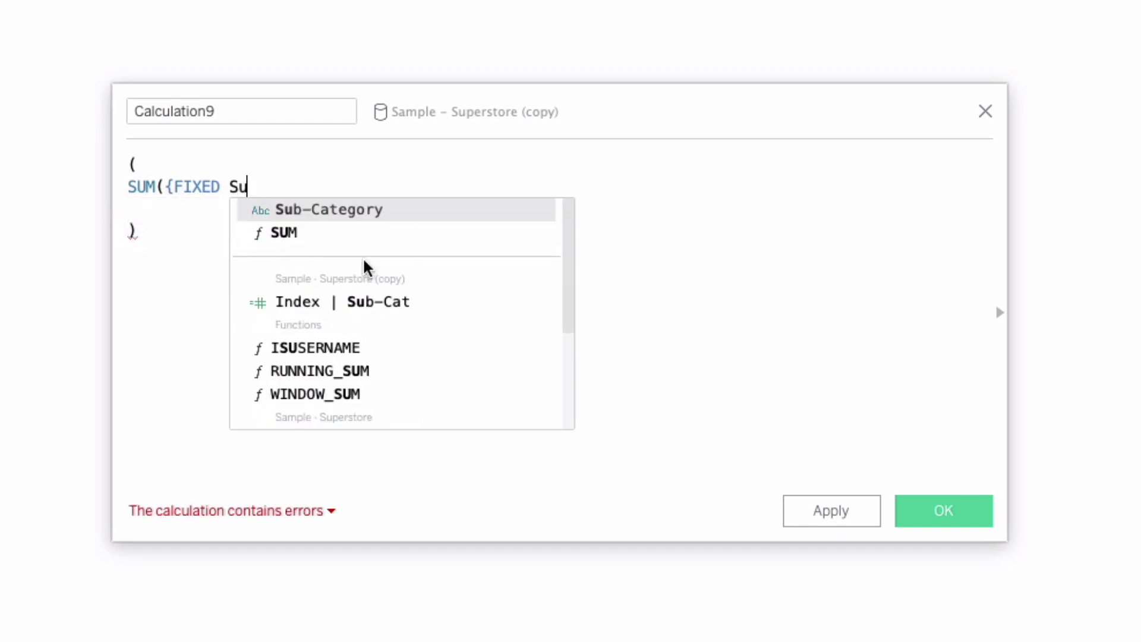
key(Return)
click(364, 260)
key(Up)
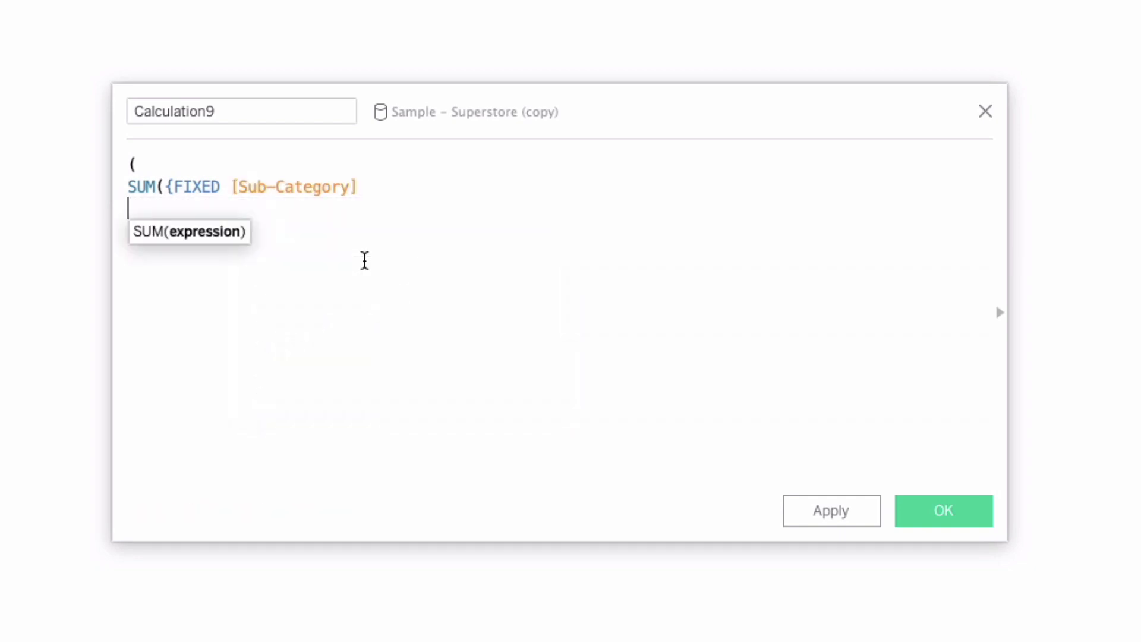
- Complete the numerator so it reads SUM({FIXED [Sub-Category] : SUM([Sales])})
key(BackSpace)
text(: SUM(Sales])
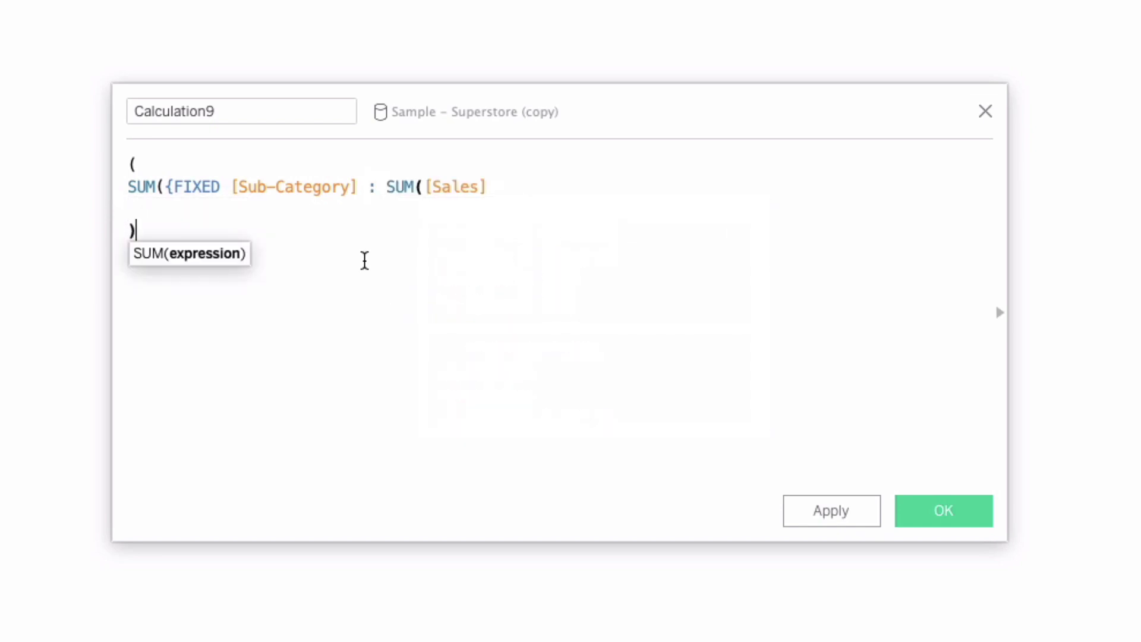
key(Up)
key(Up)
key(End)
text()})
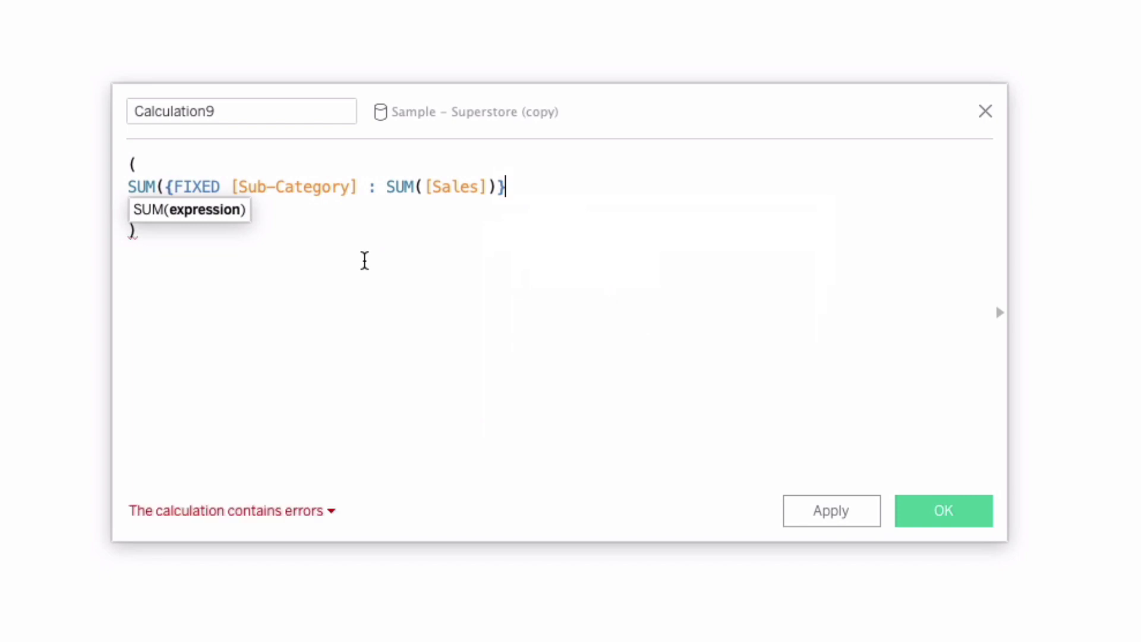
text())
key(shift+Home)
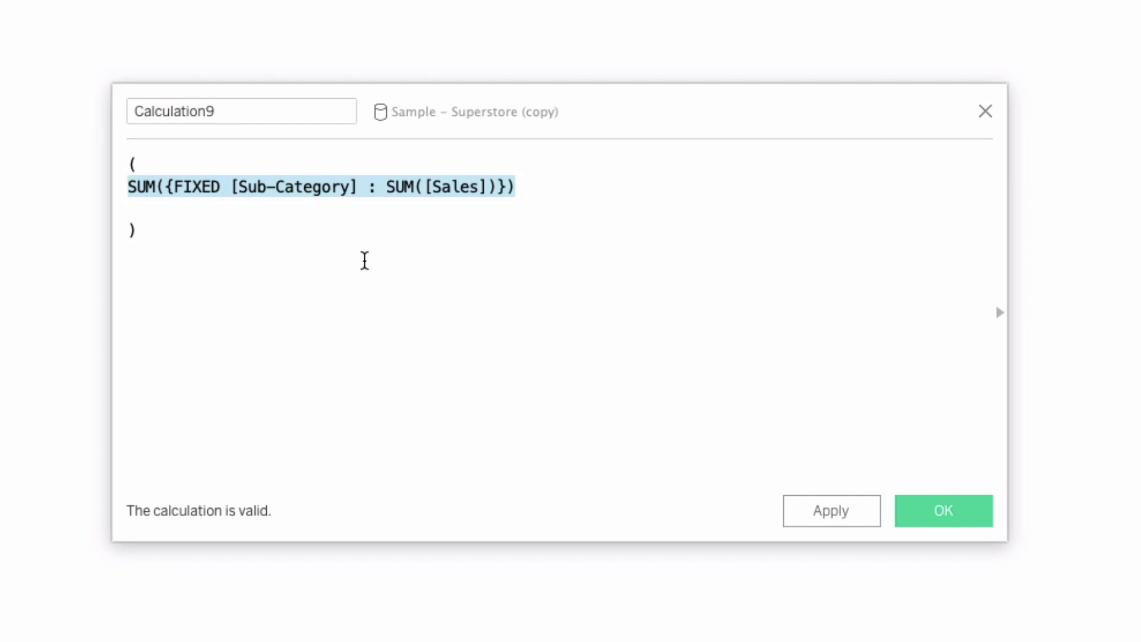
key(End)
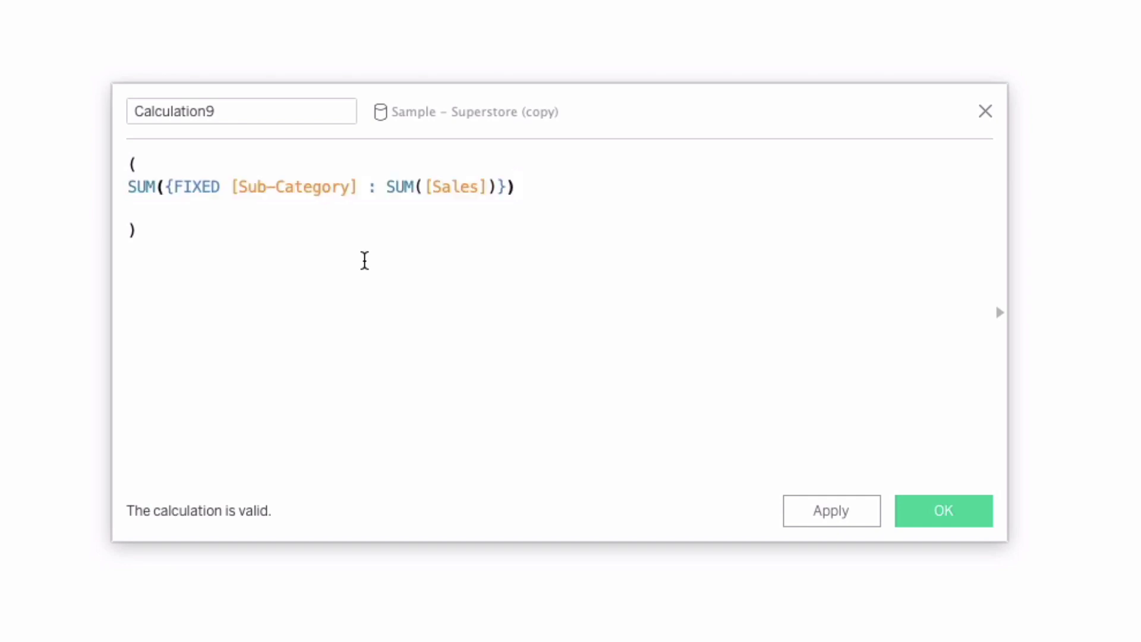
- Add a division sign below the numerator and begin the denominator with SUM({MAX({FIXED [Sub-Category]
key(Return)
text(/)
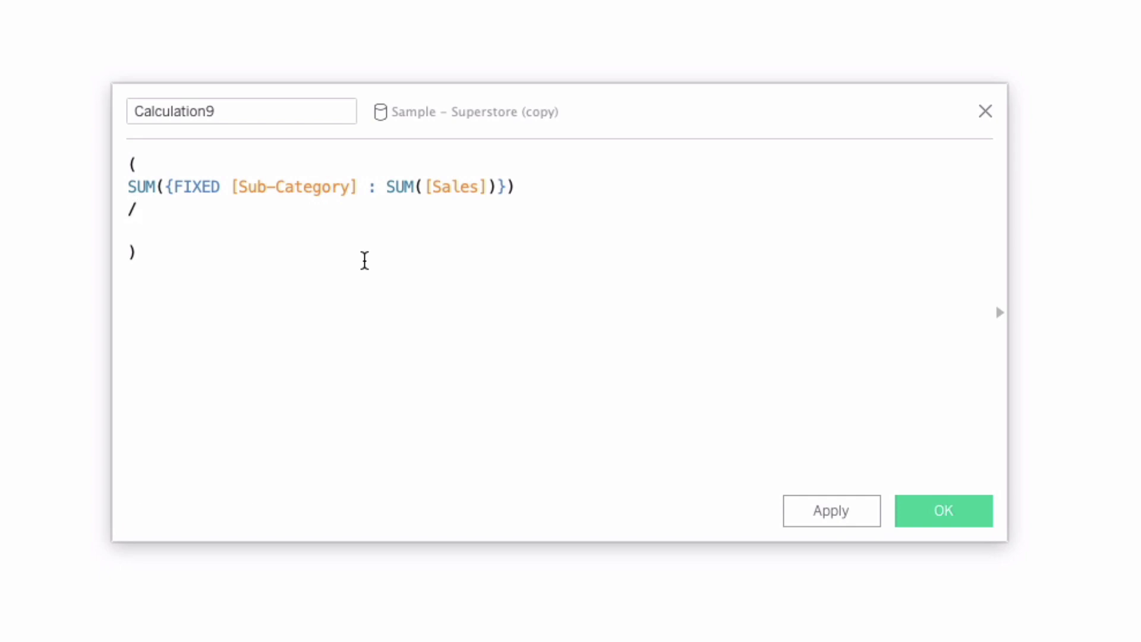
key(Down)
text(SU)
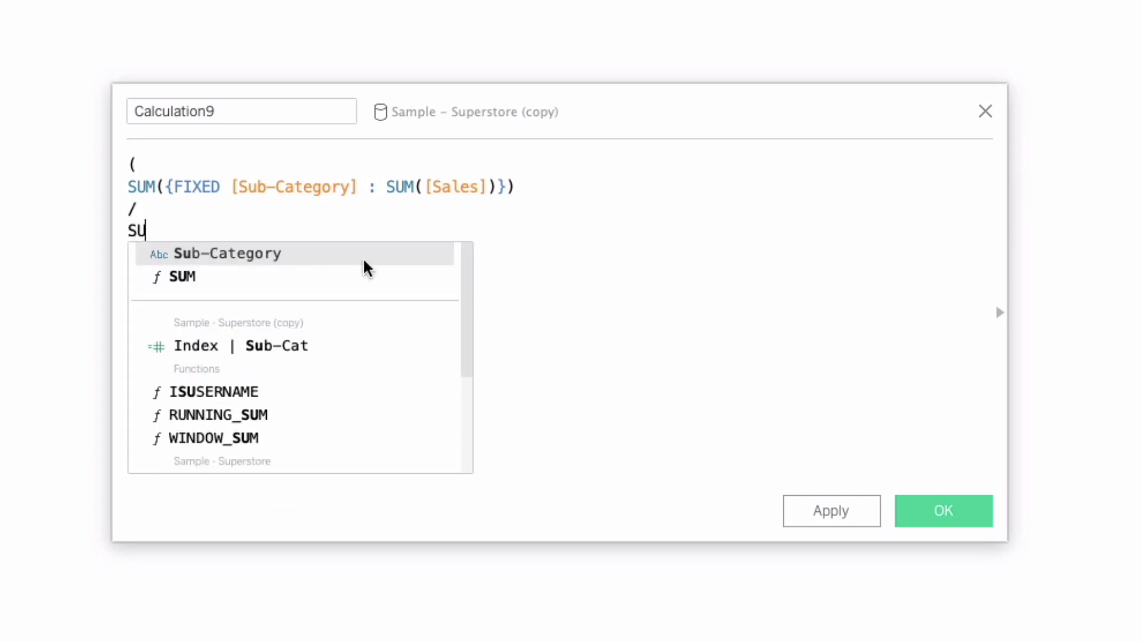
text(M({)
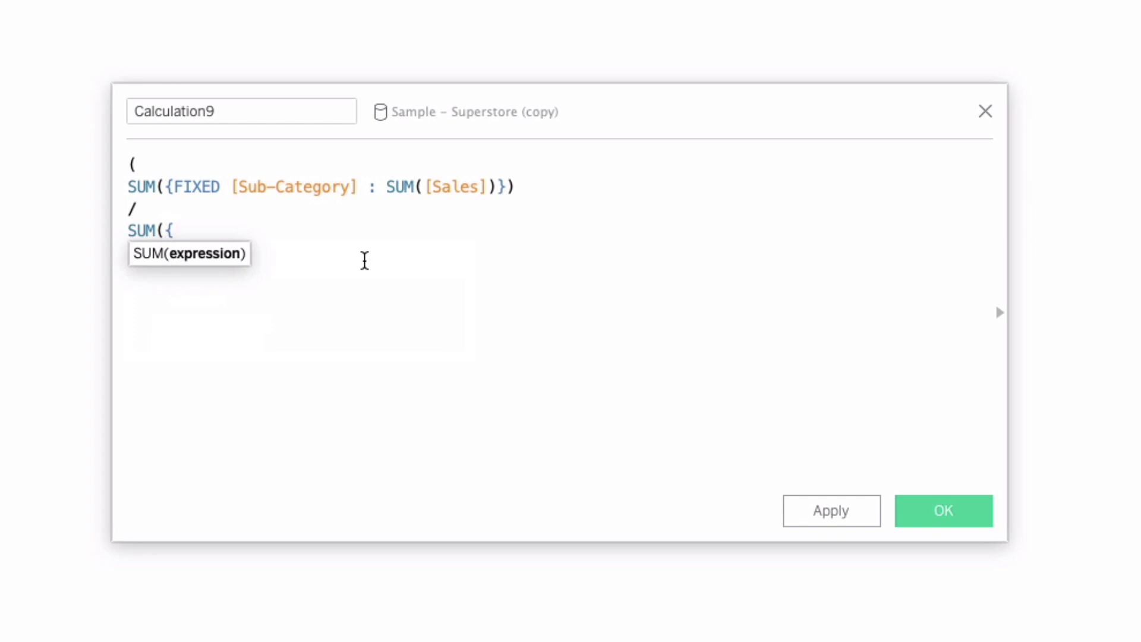
text(MAX()
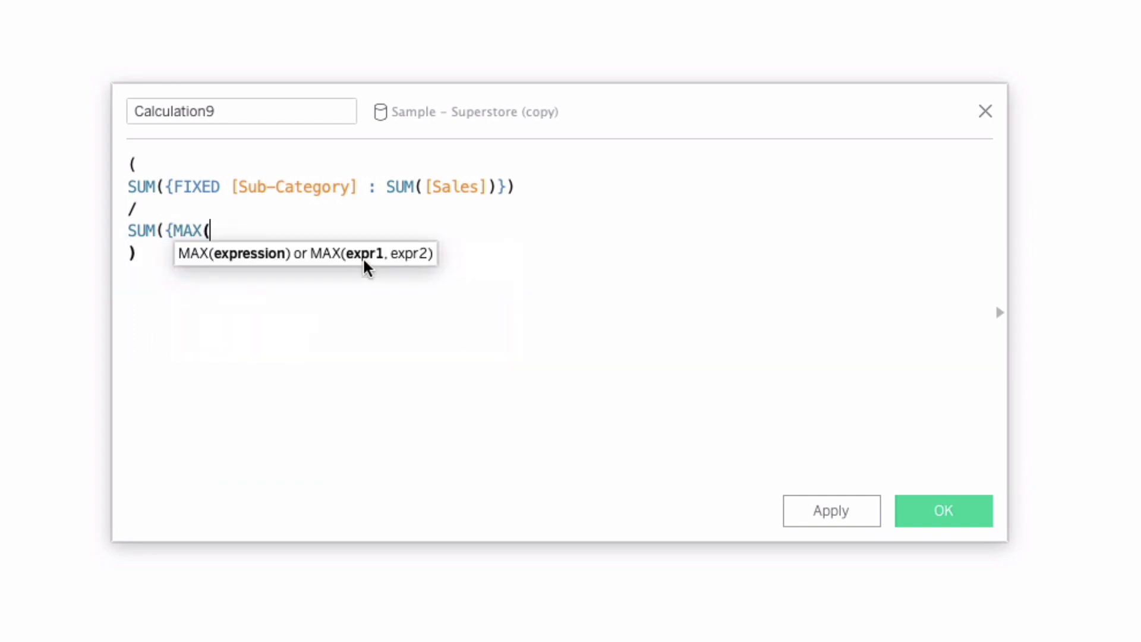
text({)
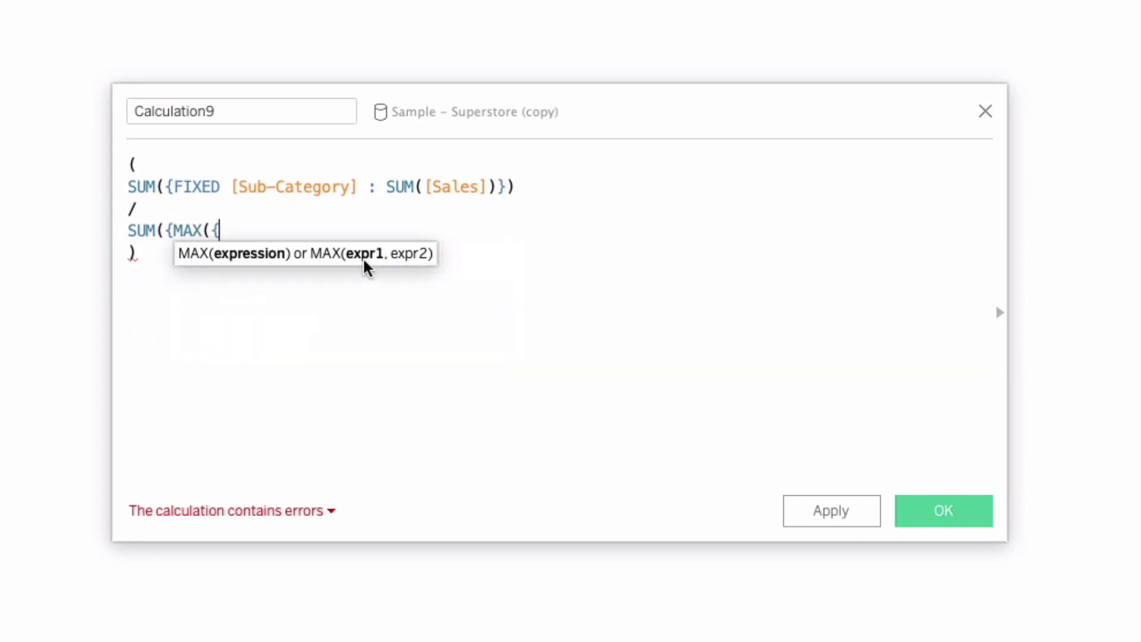
text(FIXED )
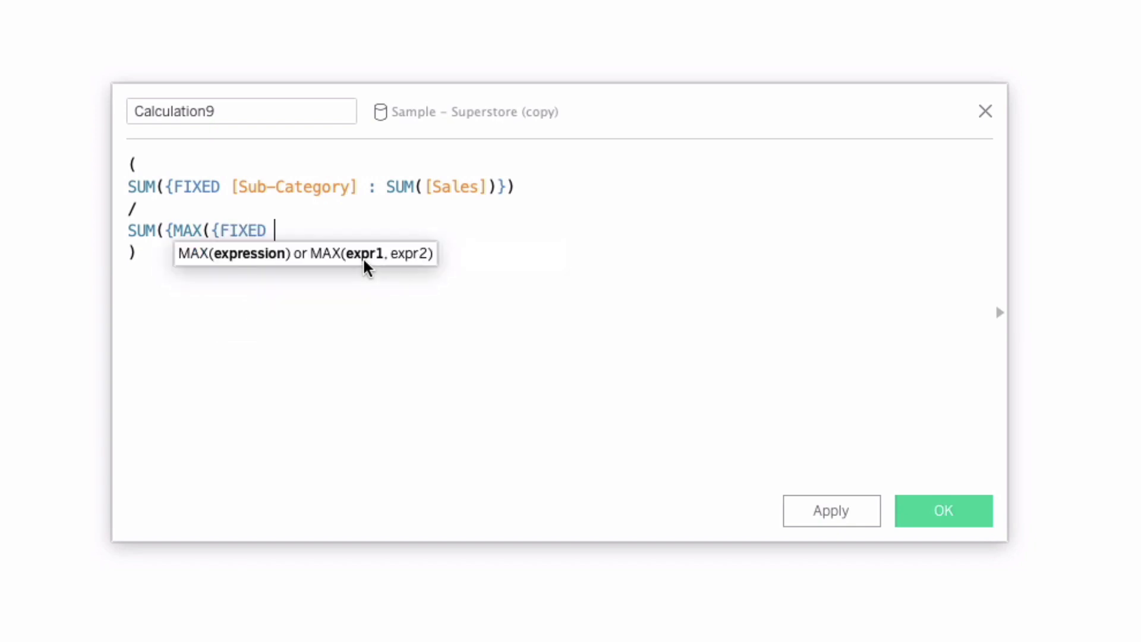
text(:)
key(BackSpace)
text(Su)
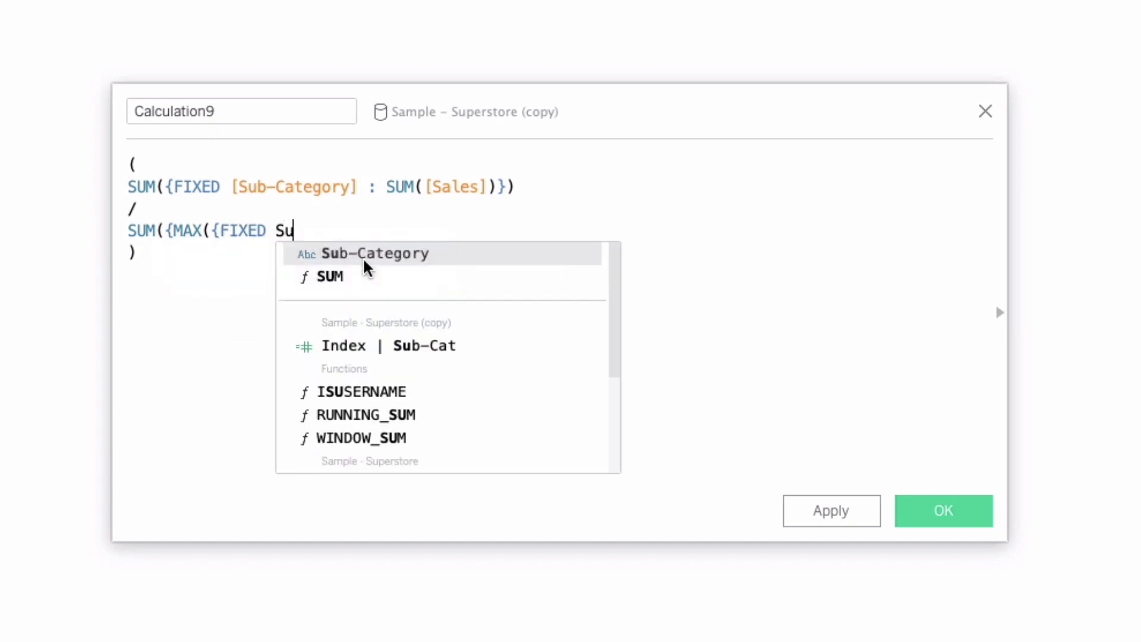
key(Return)
- Complete the denominator so it reads SUM({MAX({FIXED [Sub-Category] : SUM([Sales])})}), keeping the outer closing parenthesis on its own line
text(: Su)
key(Return)
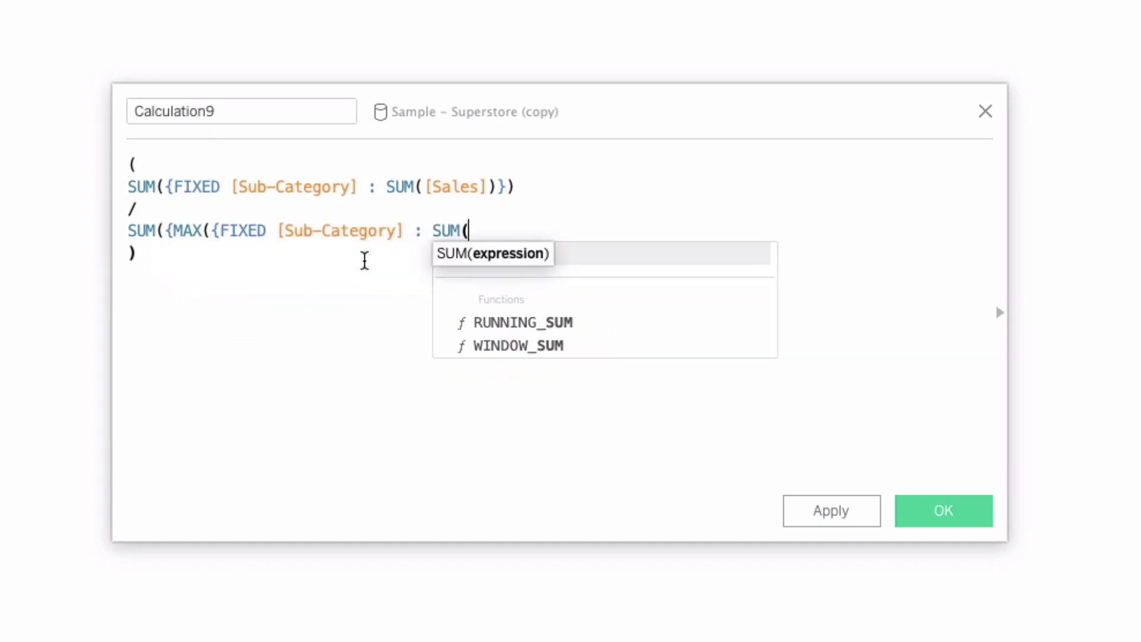
text(Sa)
key(Return)
key(Down)
text())
key(BackSpace)
key(BackSpace)
key(BackSpace)
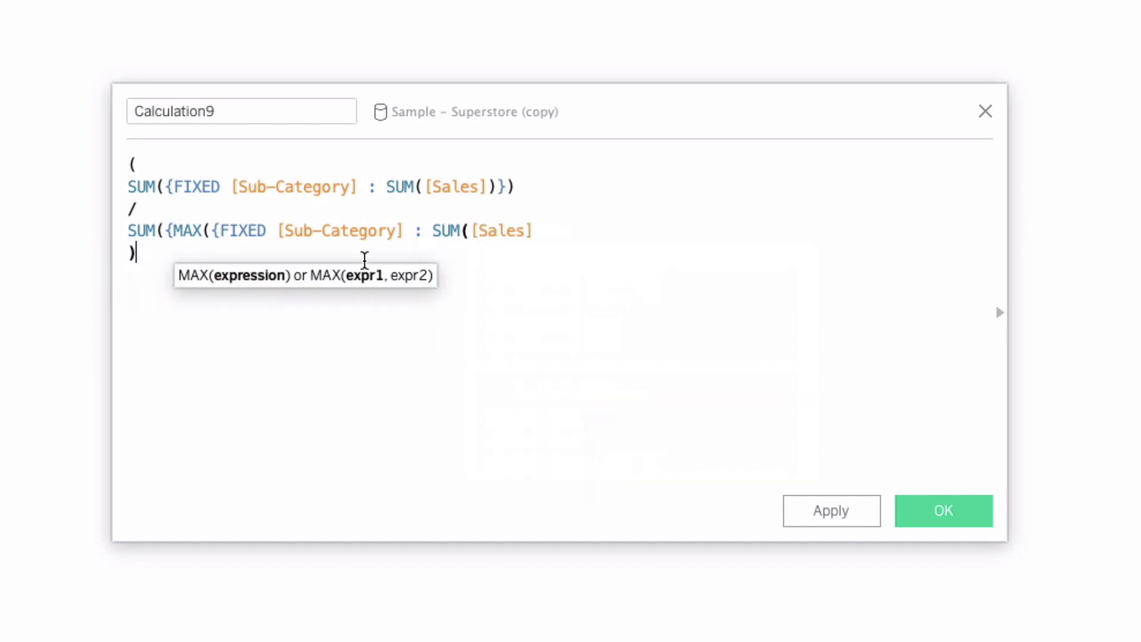
key(BackSpace)
text()}))
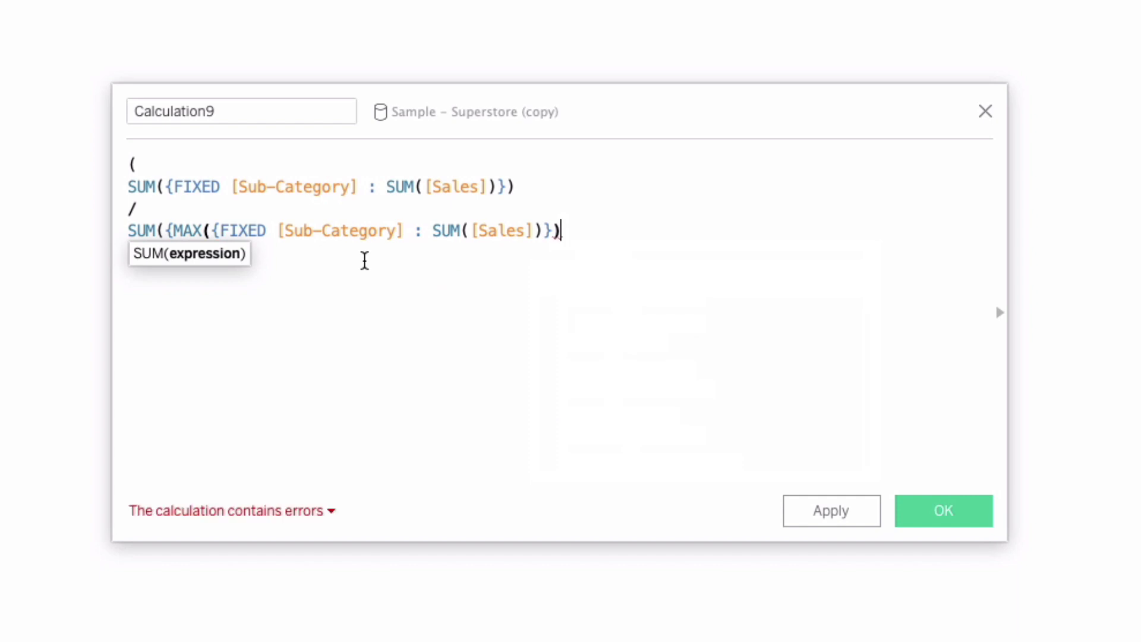
key(Return)
text())
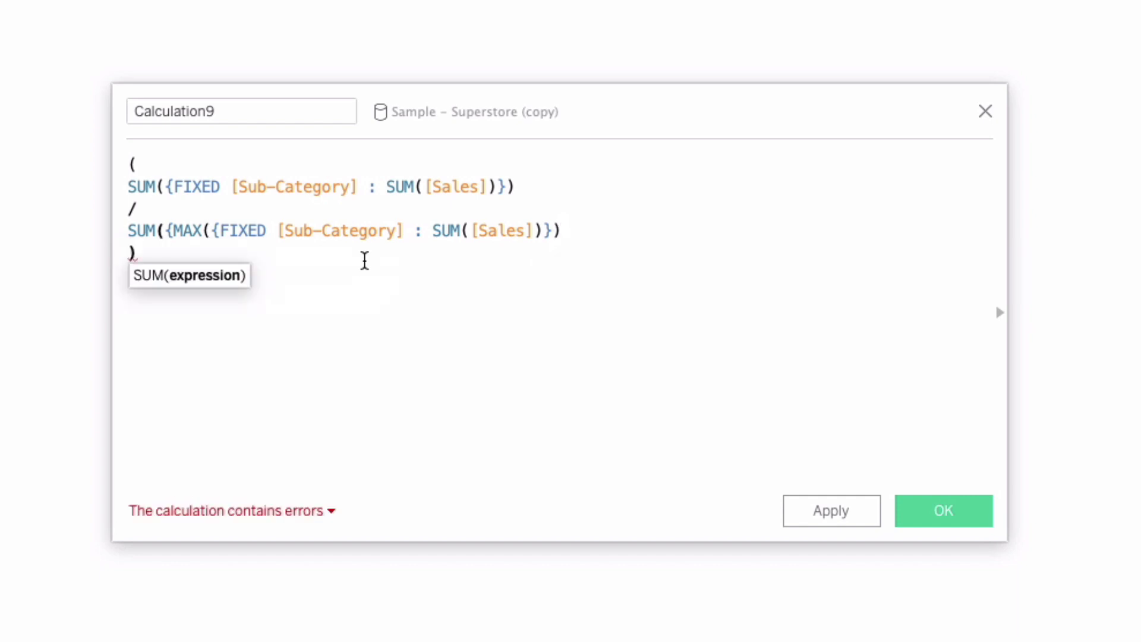
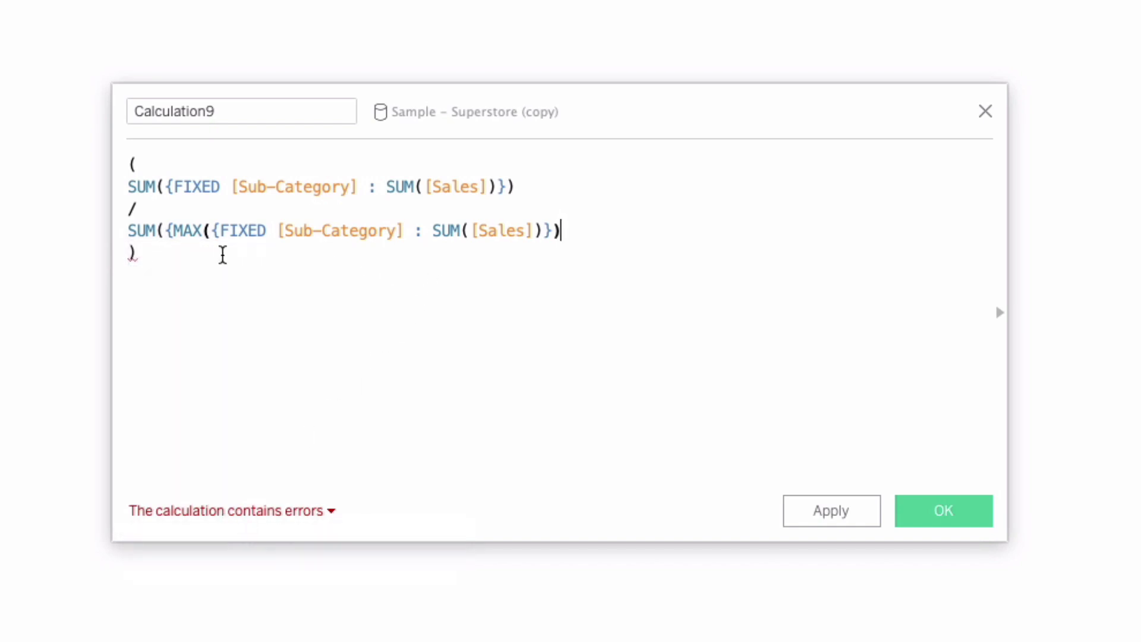
click(559, 232)
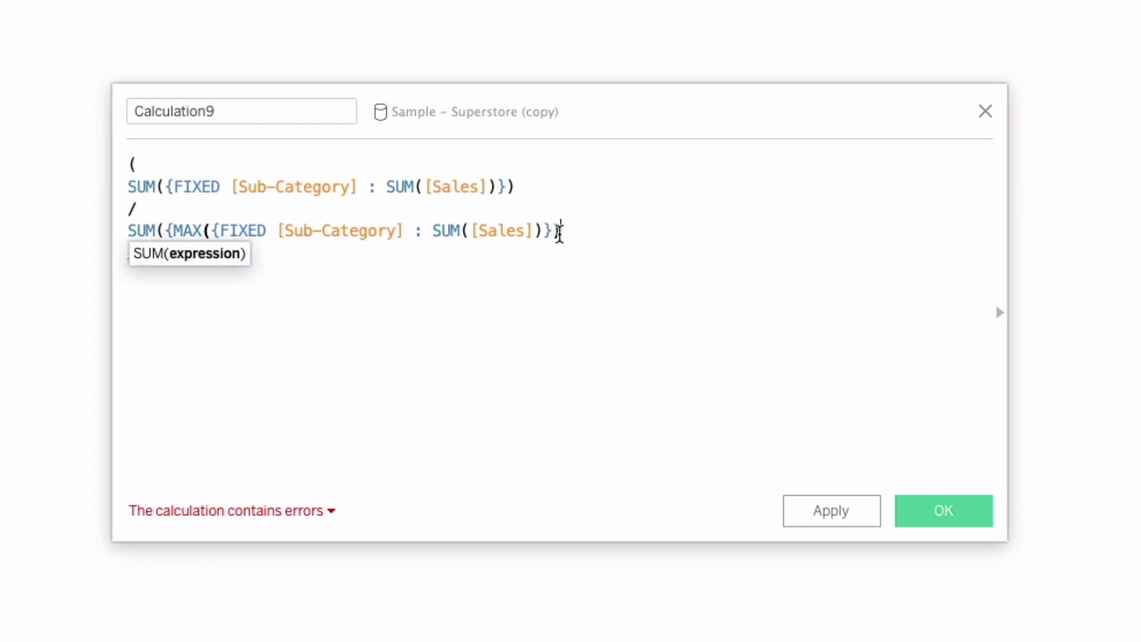
text(}))
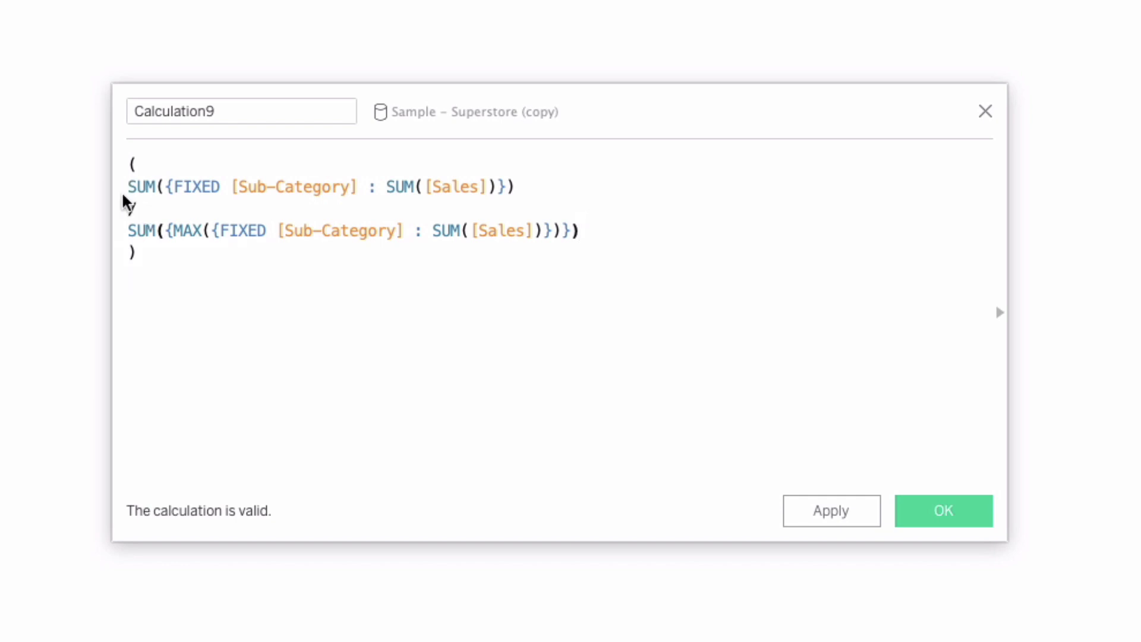
drag(171, 181, 486, 187)
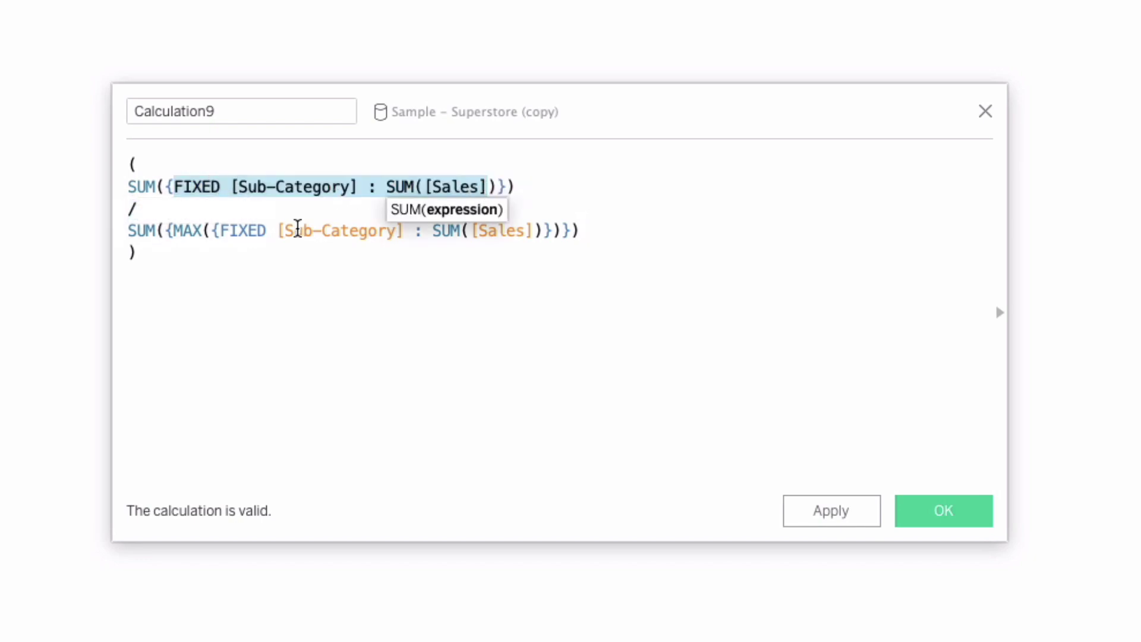
double_click(219, 230)
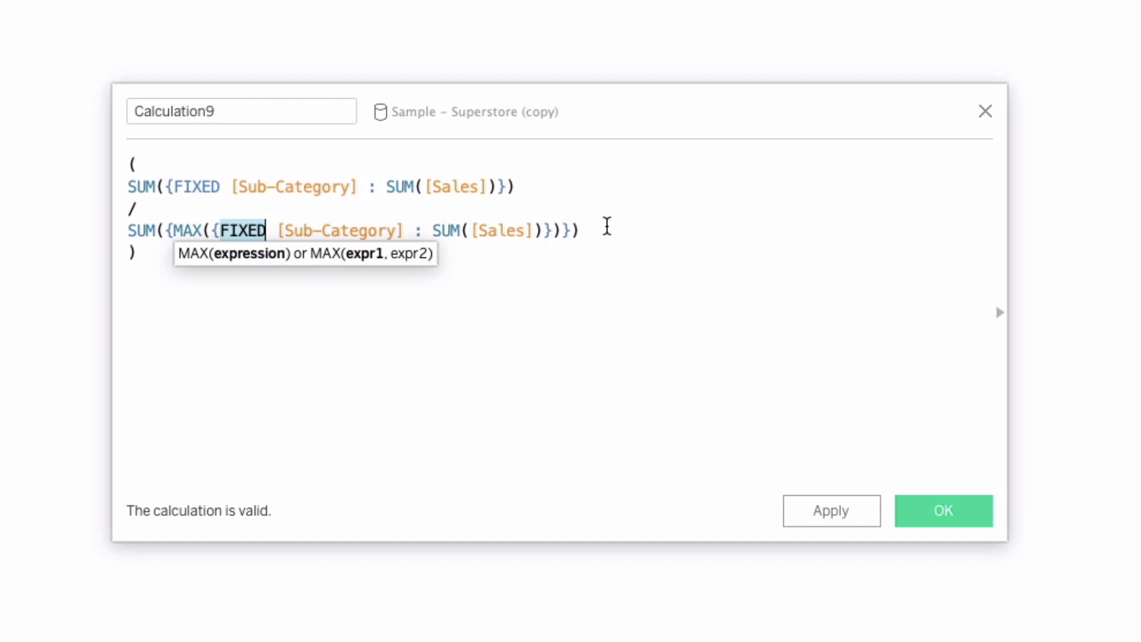
- Append * and an empty pair of parentheses after the ratio, and pull its outer parentheses onto the numerator and denominator lines
key(Down)
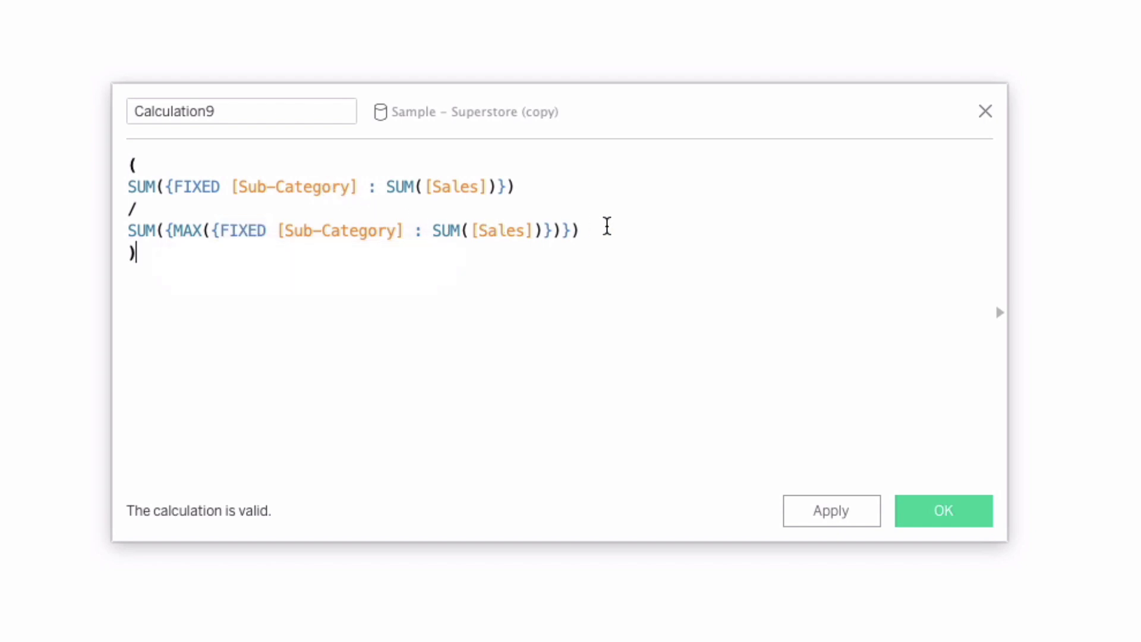
key(Return)
key(BackSpace)
text(*)
key(Return)
text(())
key(Up)
key(Left)
key(Left)
key(BackSpace)
key(Up)
key(Left)
key(Left)
key(Home)
key(BackSpace)
key(Up)
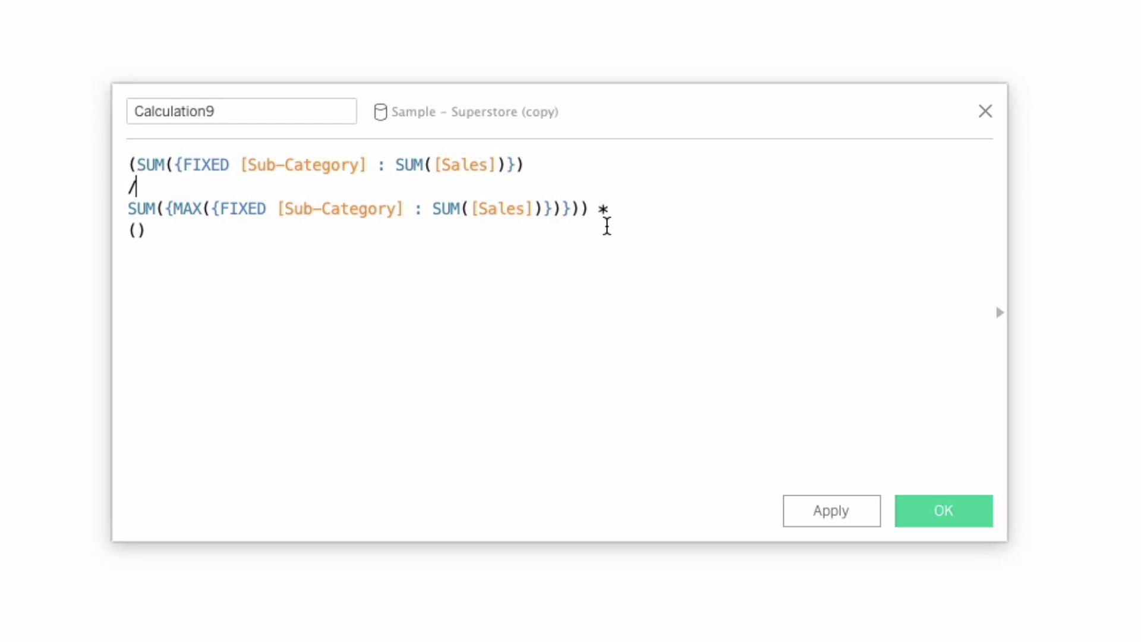
key(Up)
key(Down)
key(Down)
key(Down)
key(Up)
key(Up)
key(Up)
key(Down)
key(Down)
key(Left)
key(Right)
- Turn the empty parentheses after the multiplication sign into the factor WINDOW_MAX([Index | Sub-Cat])
key(Down)
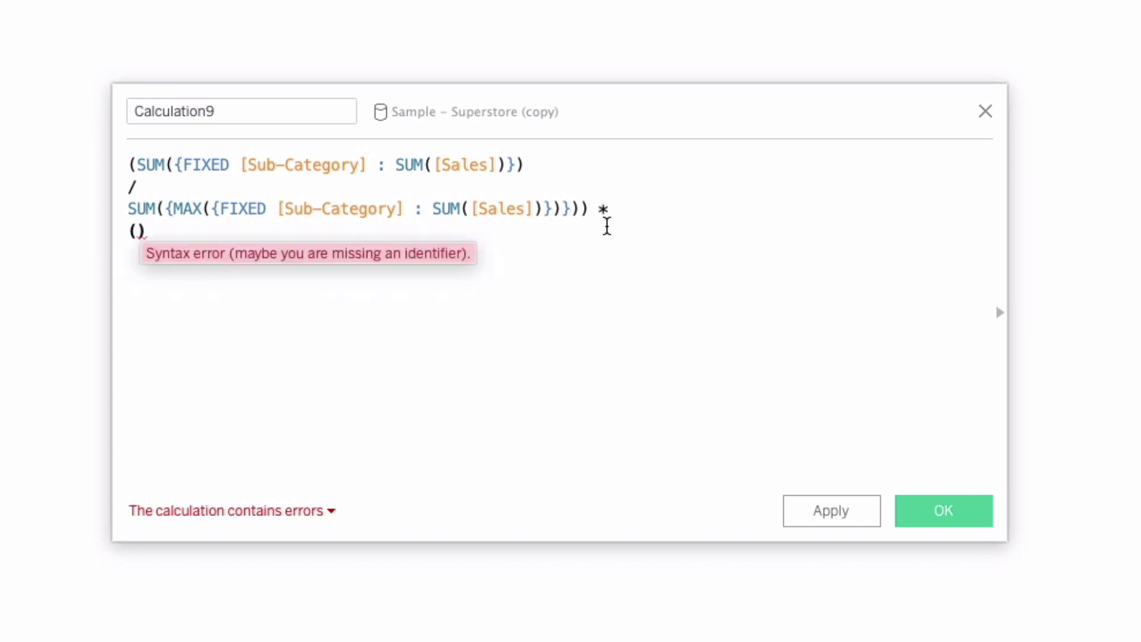
text(WINDOW)
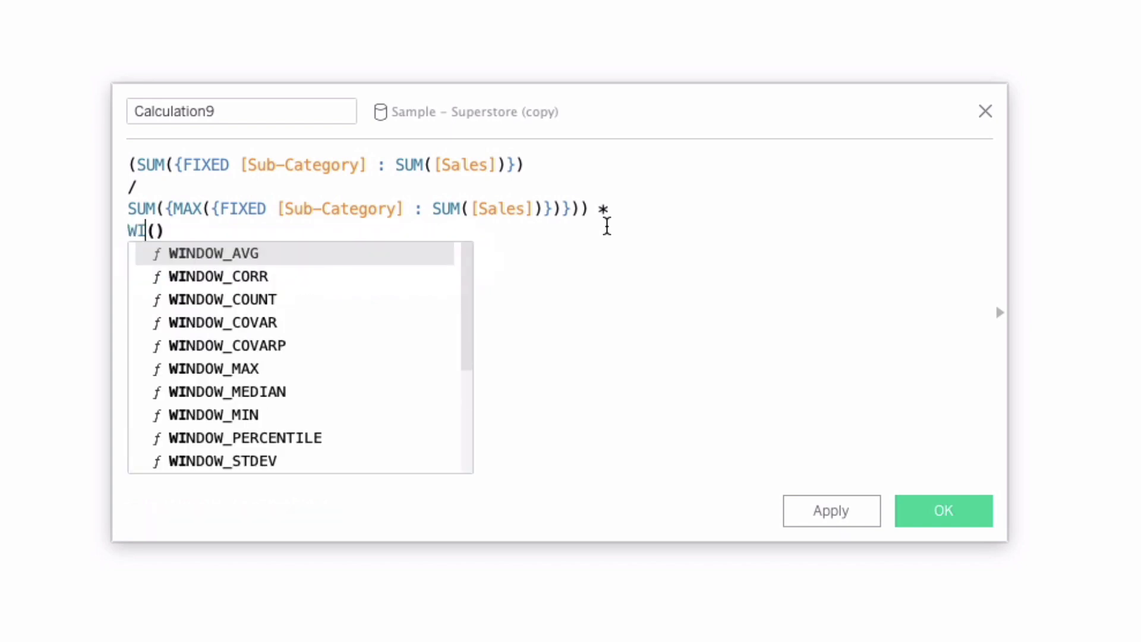
text(_MAX)
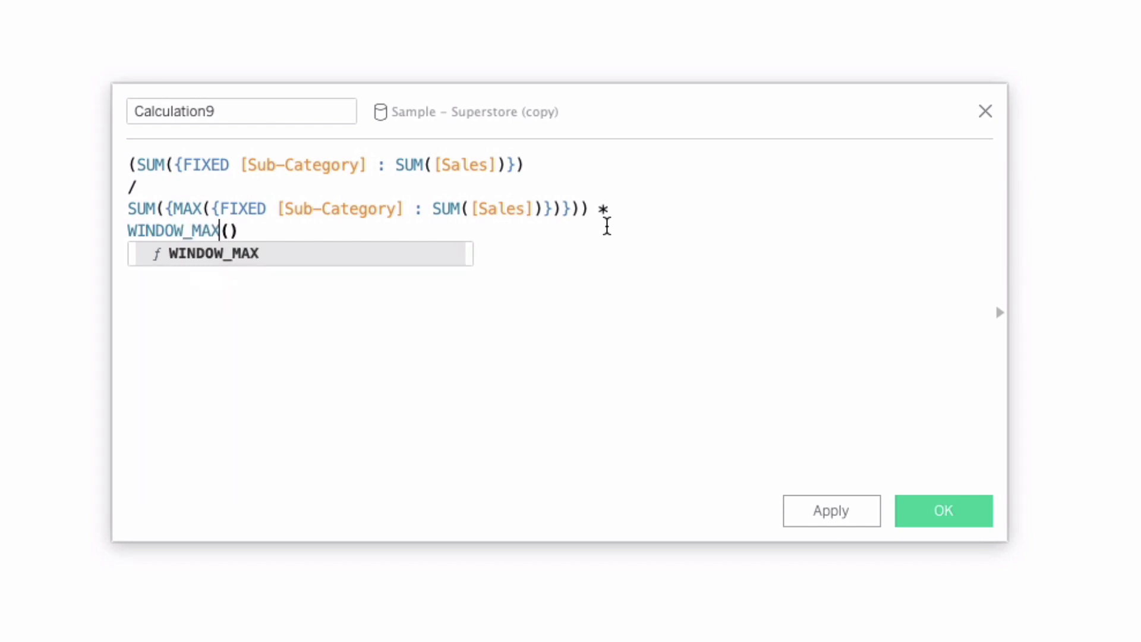
key(Return)
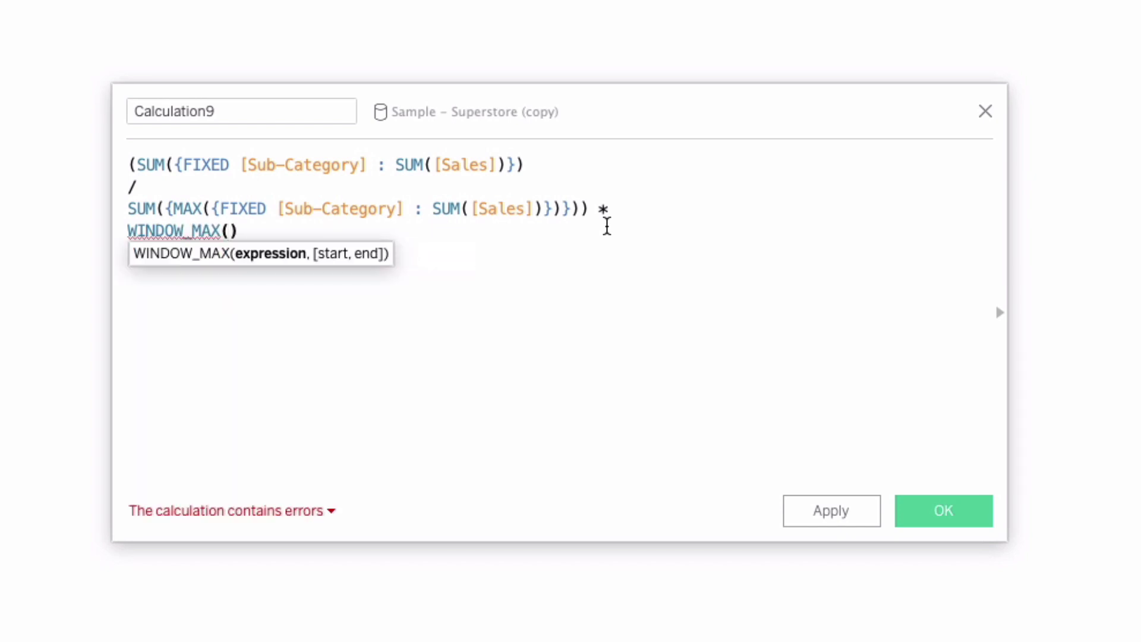
text(IND)
key(Down)
key(Down)
key(Return)
key(Right)
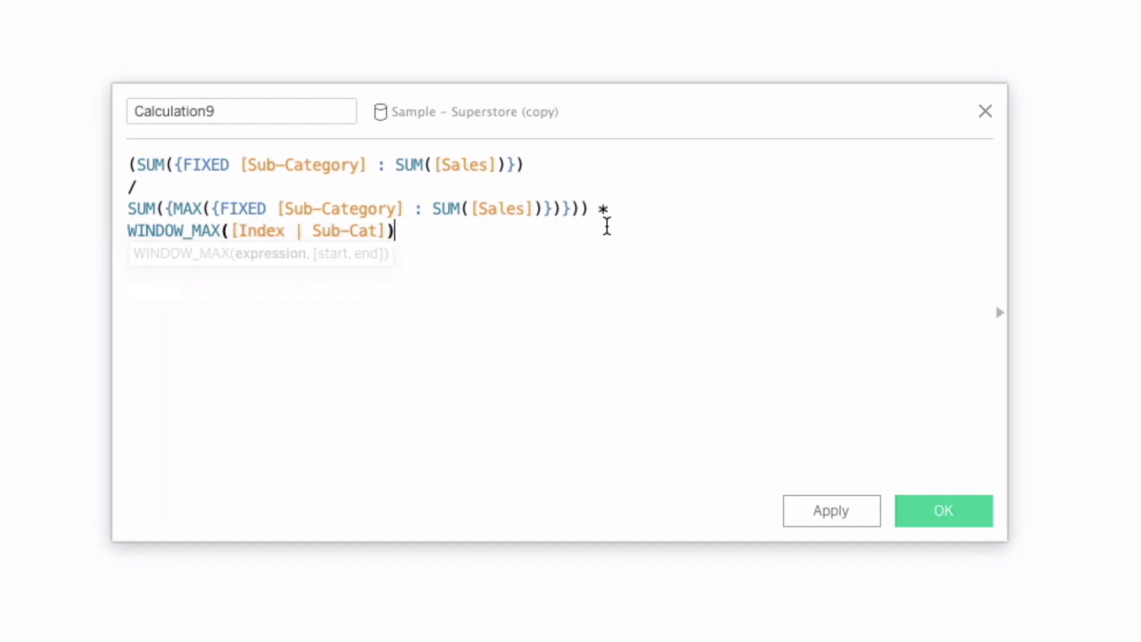
- Divide WINDOW_MAX([Index | Sub-Cat]) by [Index | Sub-Cat] in the last line of the formula
text(/I)
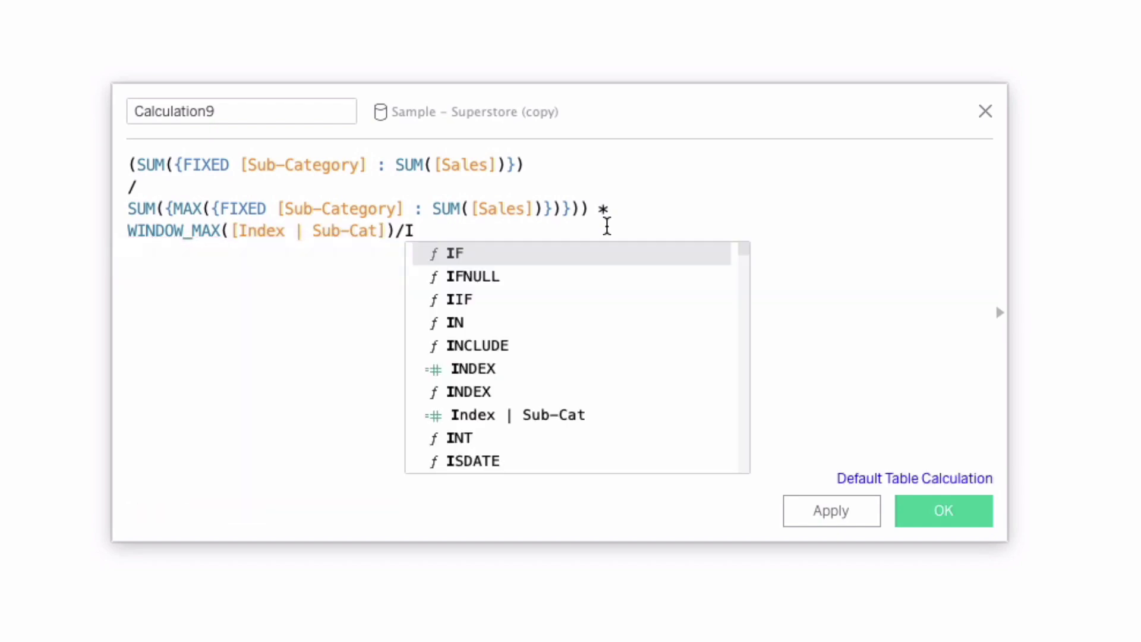
text(ND)
key(Down)
key(Down)
key(Return)
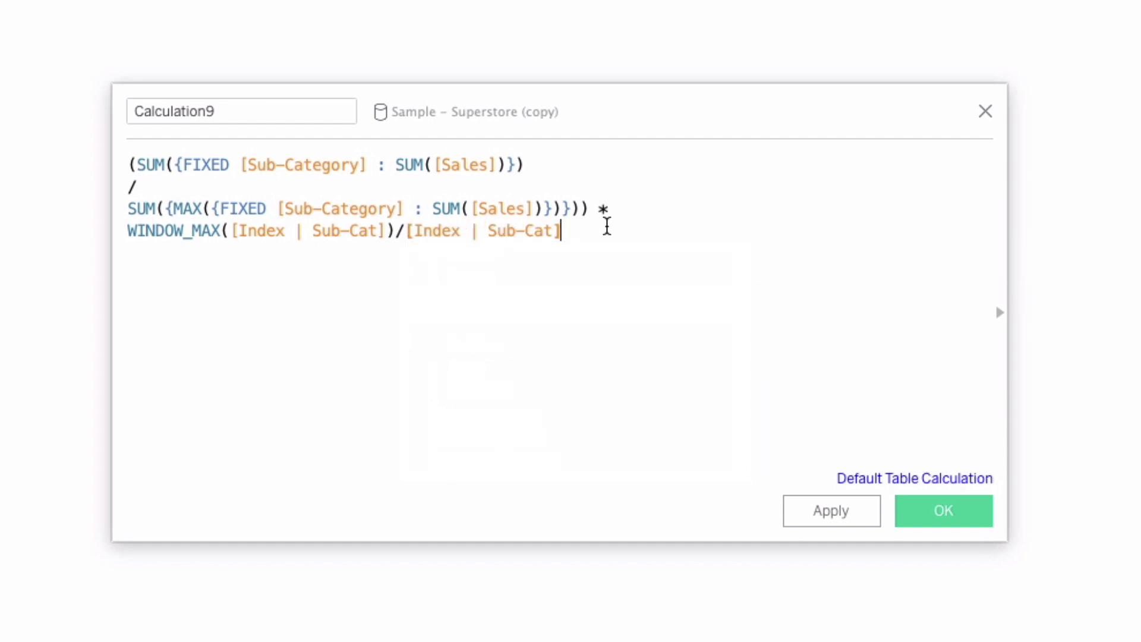
- Enclose the WINDOW_MAX([Index | Sub-Cat])/[Index | Sub-Cat] factor in parentheses
key(Up)
key(Down)
key(Home)
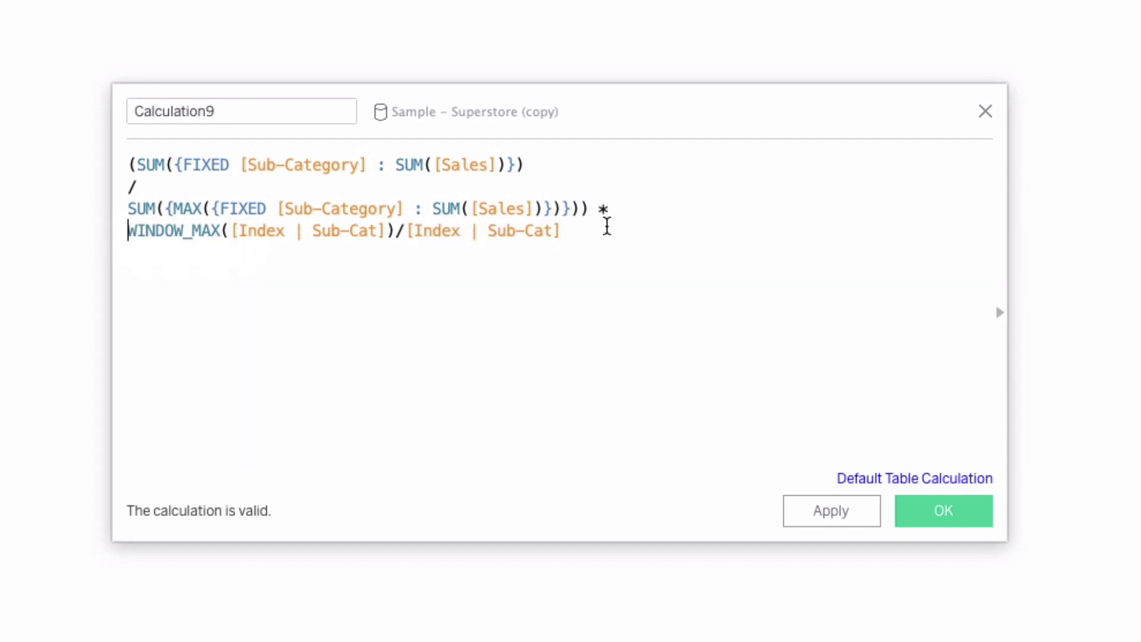
text(()
key(End)
text())
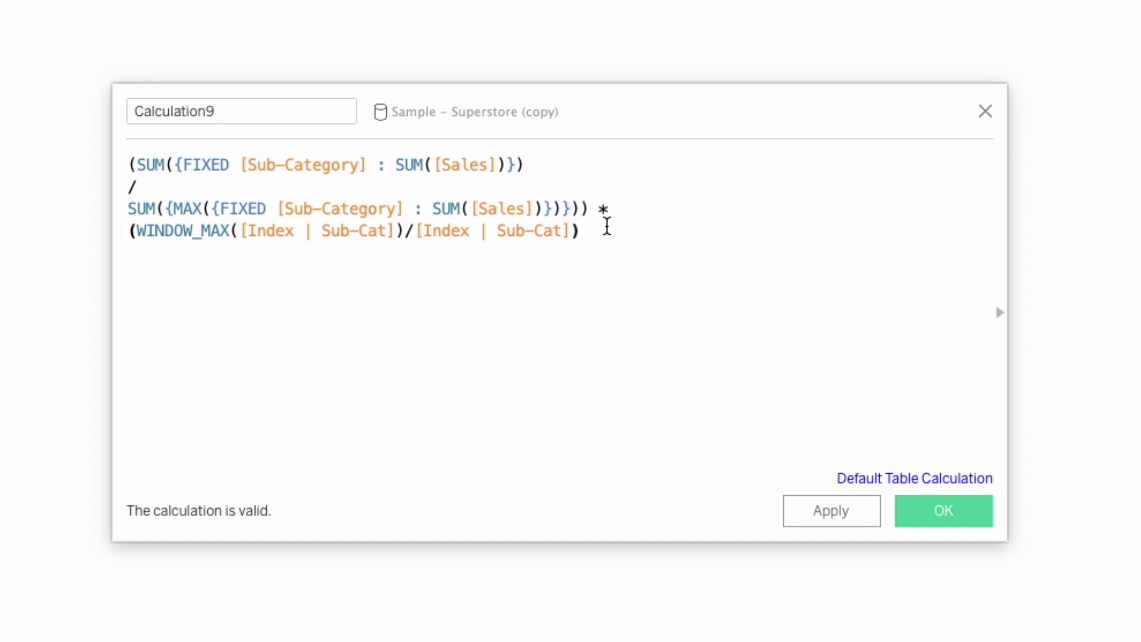
- Review both factors of the formula, name the calculated field Adjust % Sales and save it
key(shift+Home)
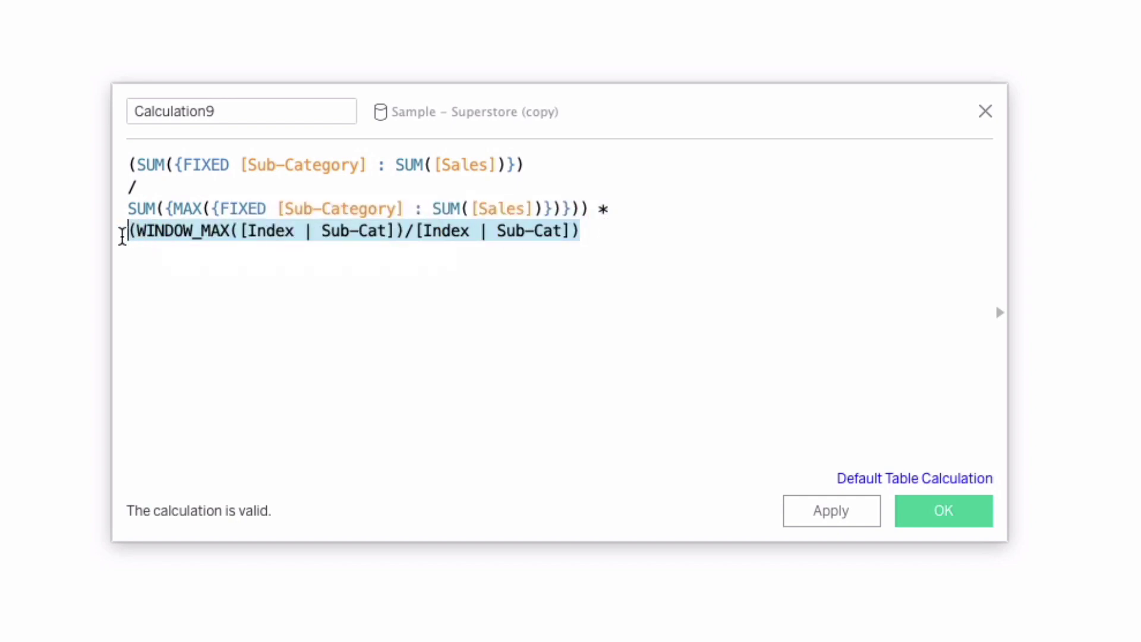
click(589, 209)
drag(590, 209, 229, 107)
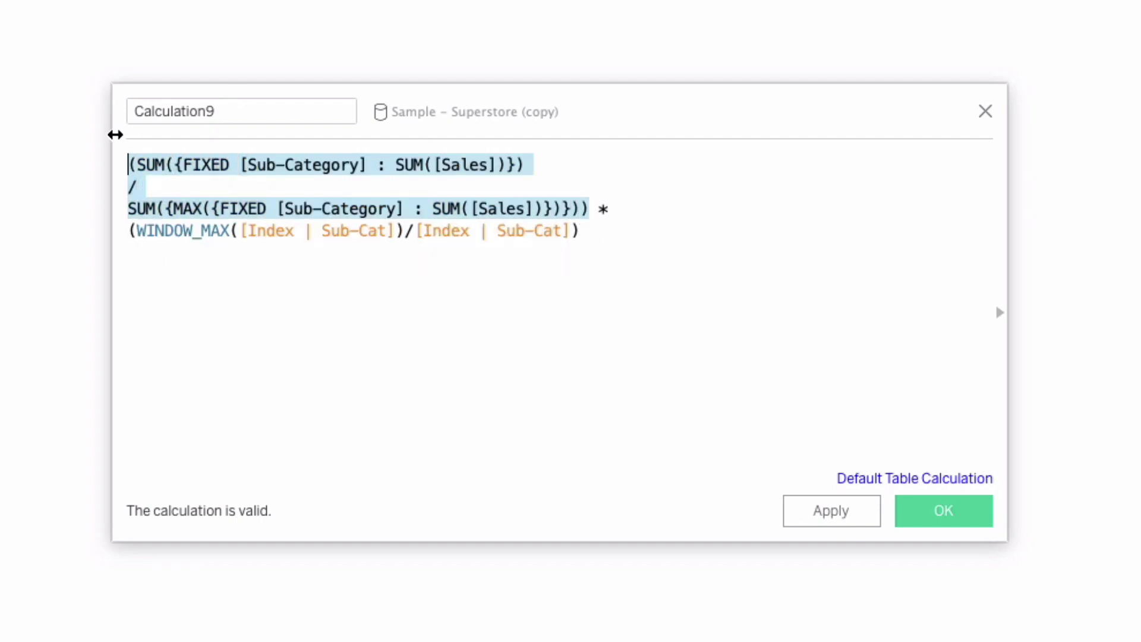
double_click(193, 111)
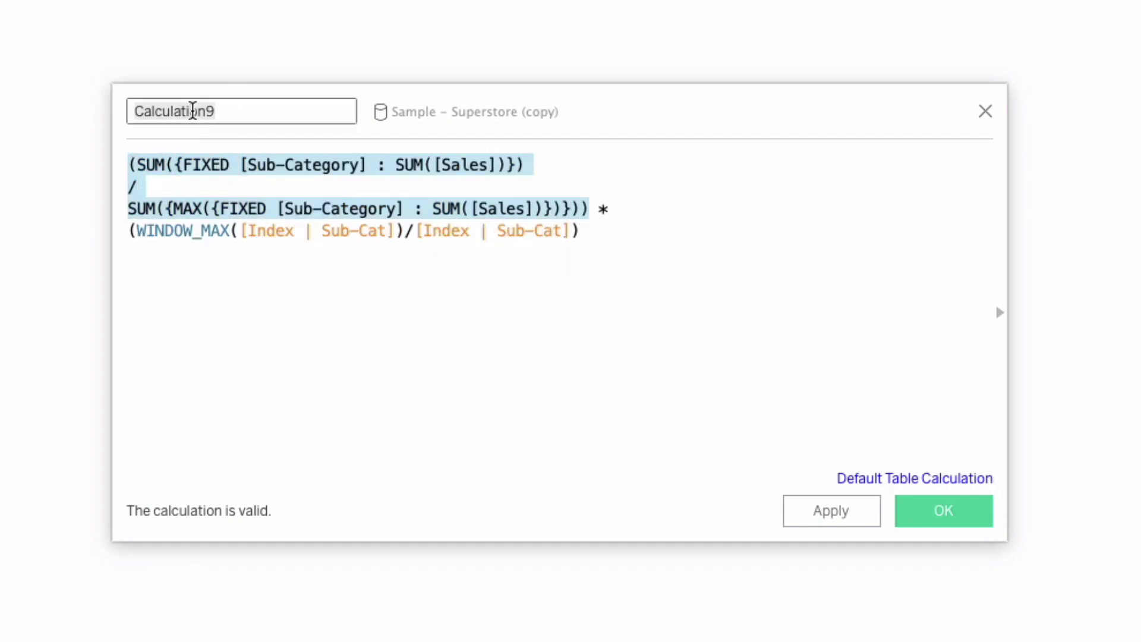
text(Adjust %)
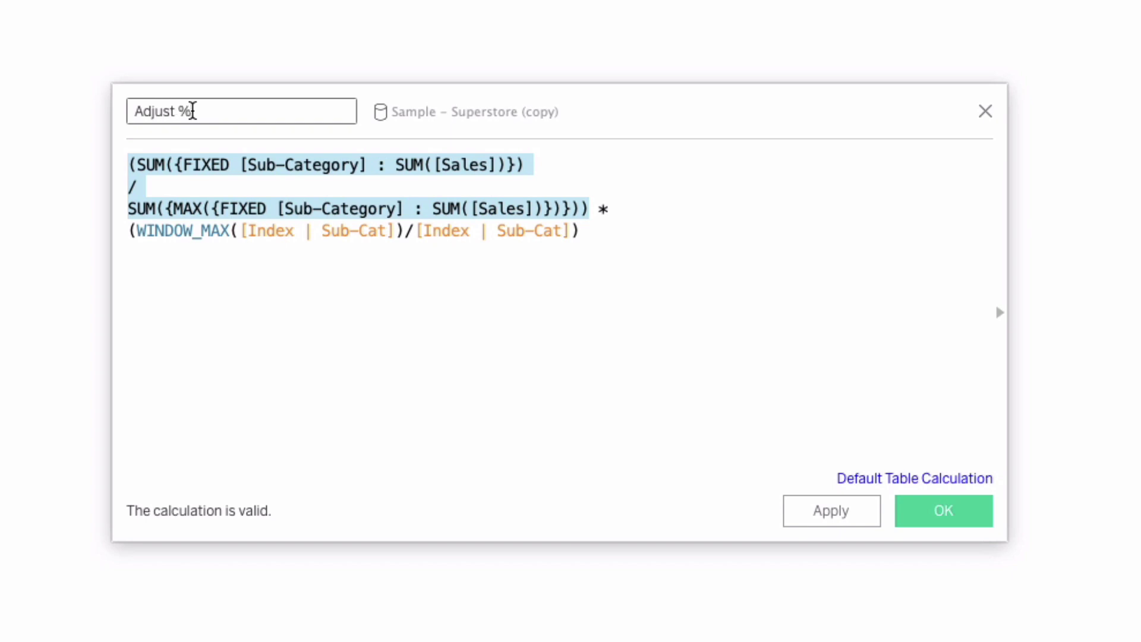
text( Sales)
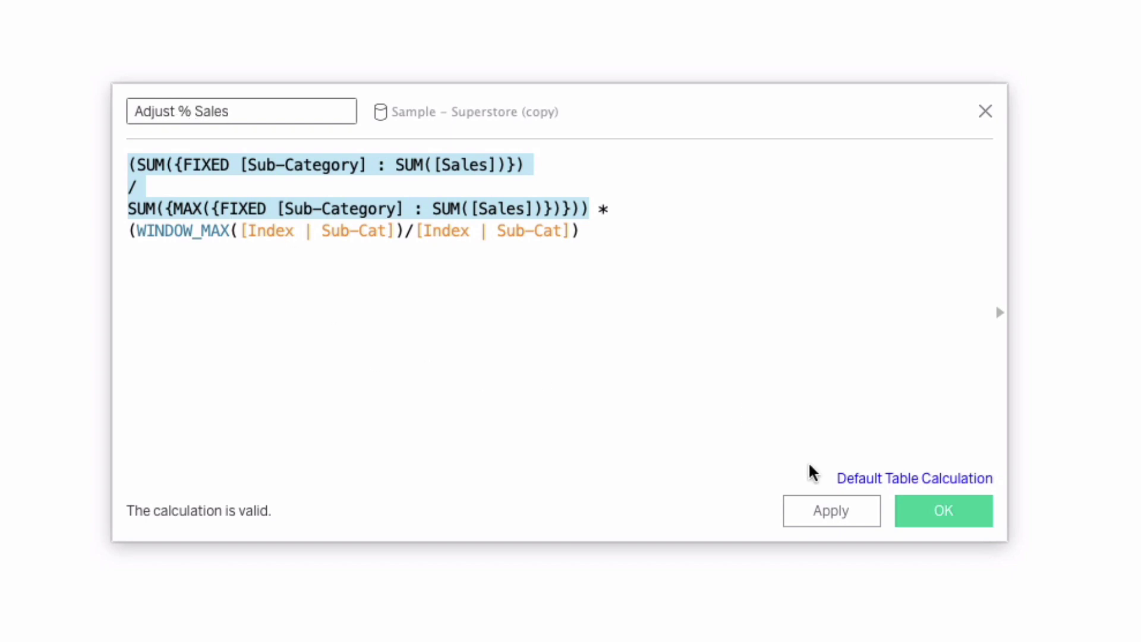
click(920, 512)
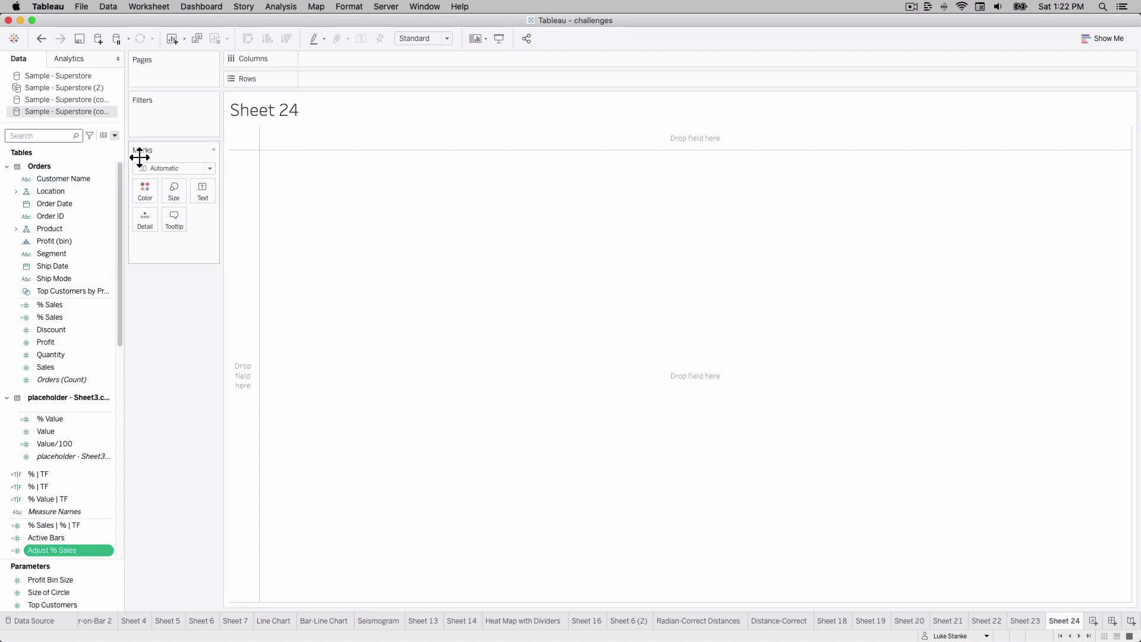
- Create a new calculated field named % Sales Normalized
click(115, 136)
click(56, 145)
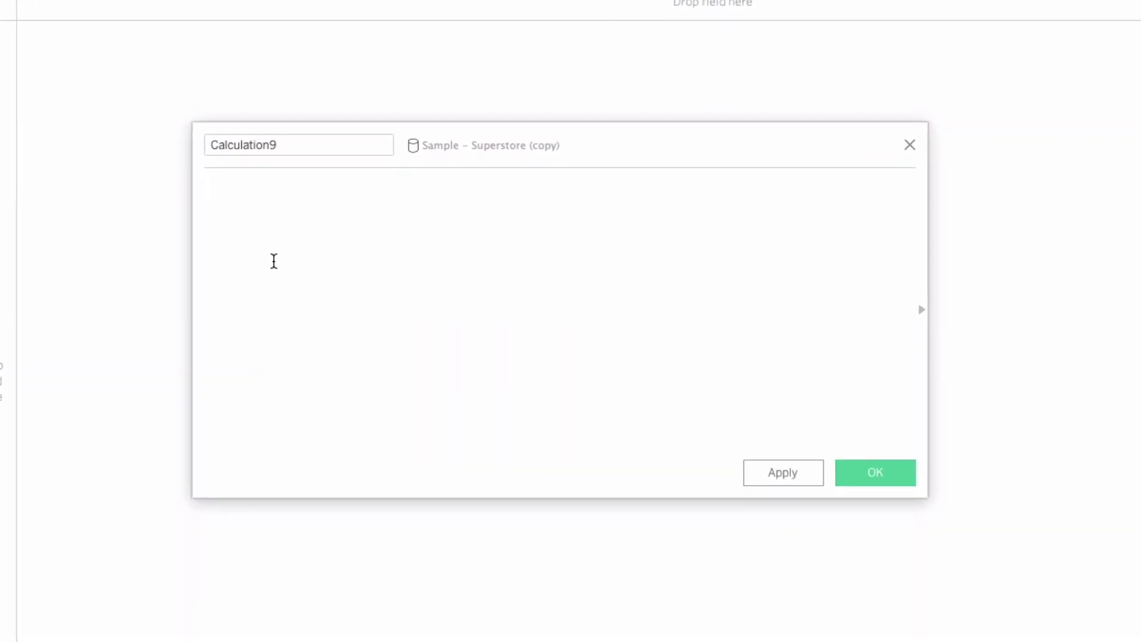
double_click(262, 140)
text(% S)
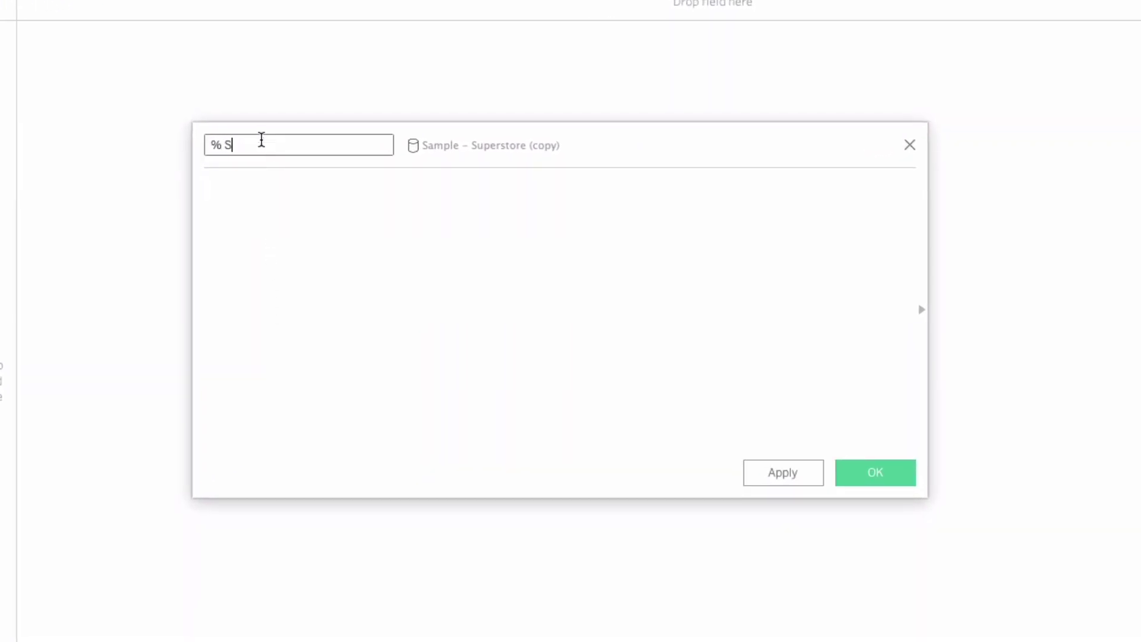
text(ales Normalized)
key(Tab)
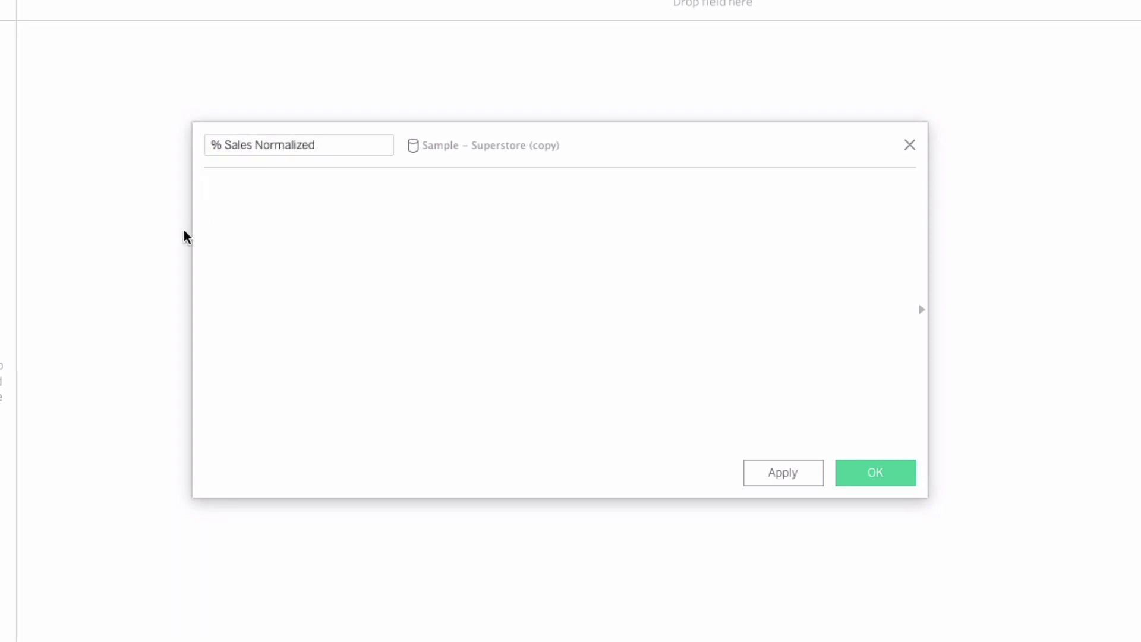
- Enter [Adjust % Sales]/WINDOW_MAX() as the start of the % Sales Normalized formula
text(Ad)
key(Return)
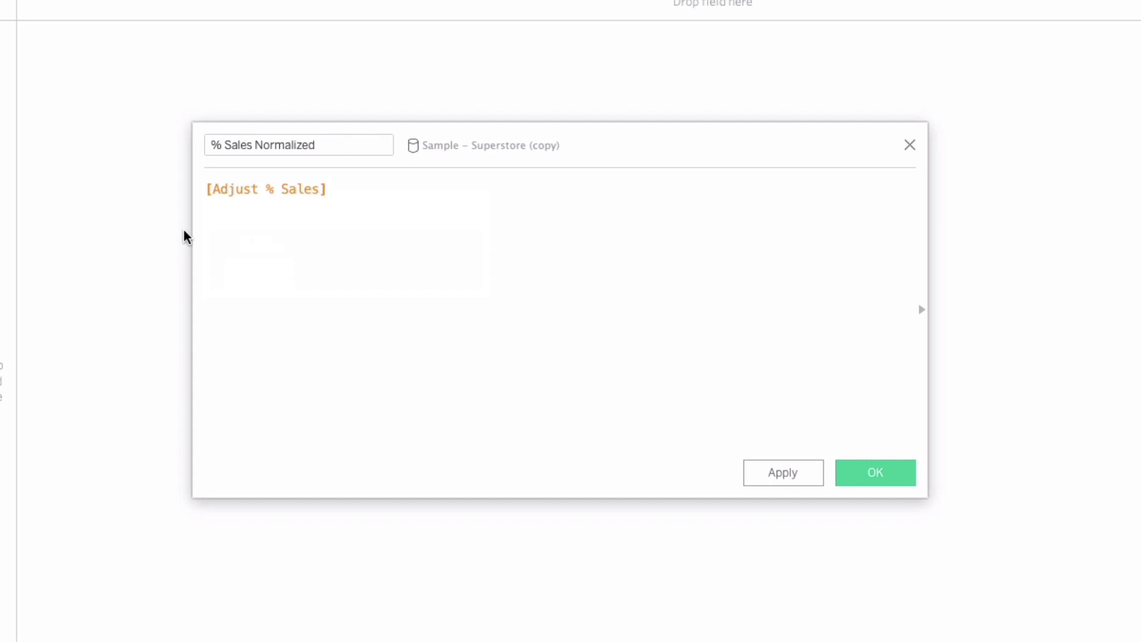
text(/WINDOW_MA)
key(Return)
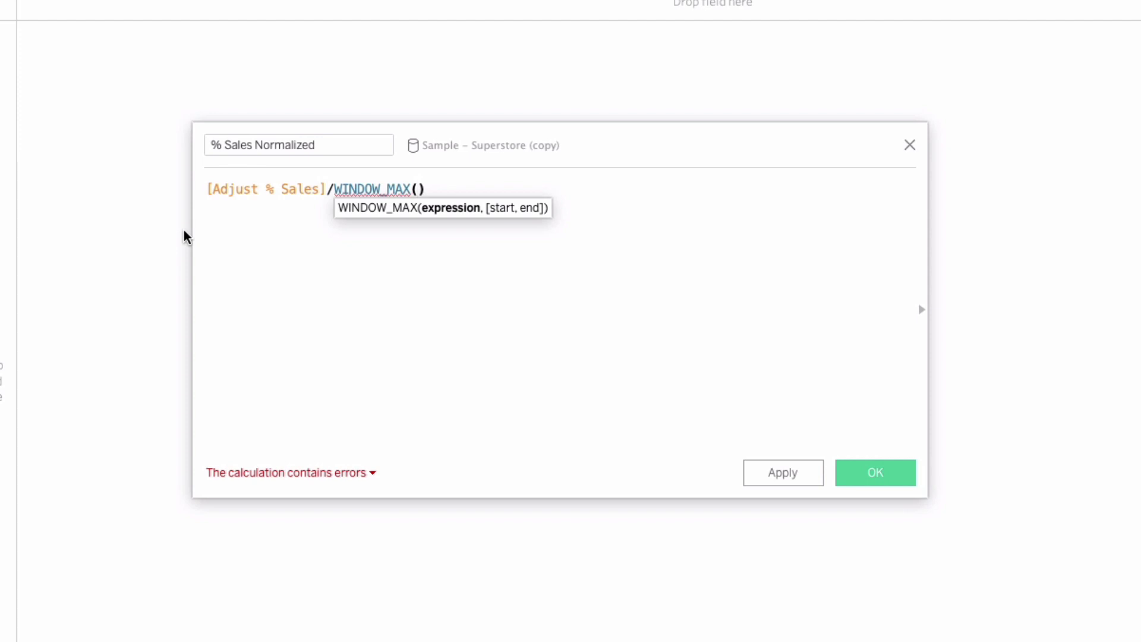
- Copy [Adjust % Sales] into the WINDOW_MAX parentheses and save the % Sales Normalized field
key(Home)
key(shift+Right)
key(shift+Right)
key(shift+Right)
key(shift+Right)
key(shift+Right)
key(shift+Right)
key(shift+Right)
key(shift+Right)
key(shift+Right)
key(shift+Right)
key(shift+Right)
key(shift+Right)
key(shift+Right)
key(shift+Right)
key(shift+Right)
key(shift+Right)
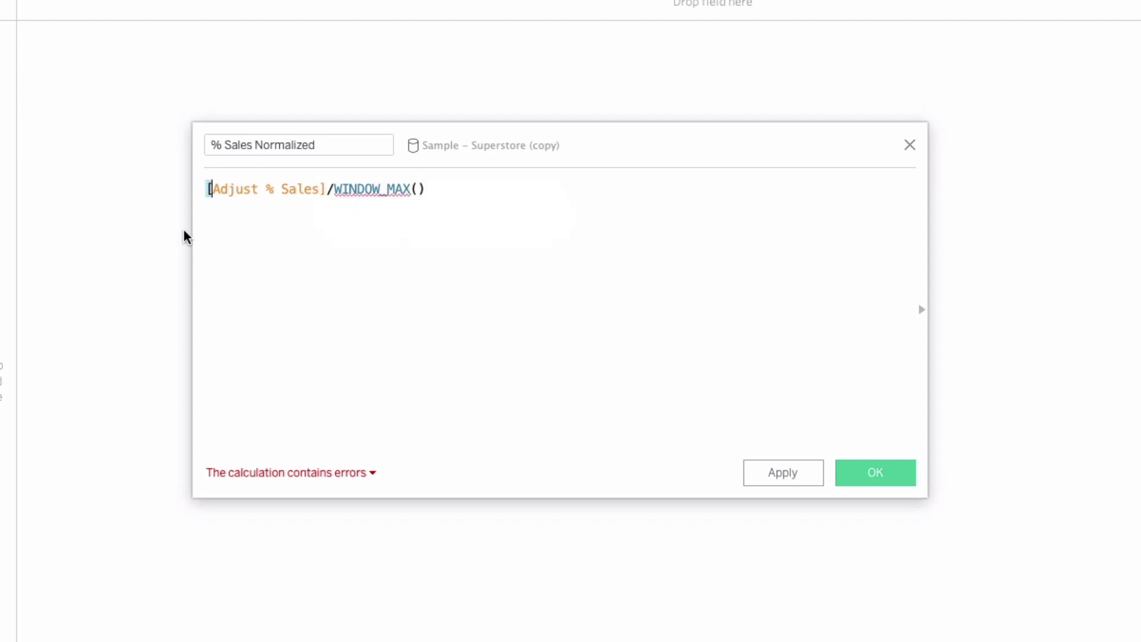
key(ctrl+c)
key(Right)
key(Right)
key(Right)
key(Right)
key(Right)
key(Right)
key(Right)
key(Right)
key(Right)
key(Right)
key(Right)
key(Right)
key(Right)
key(ctrl+v)
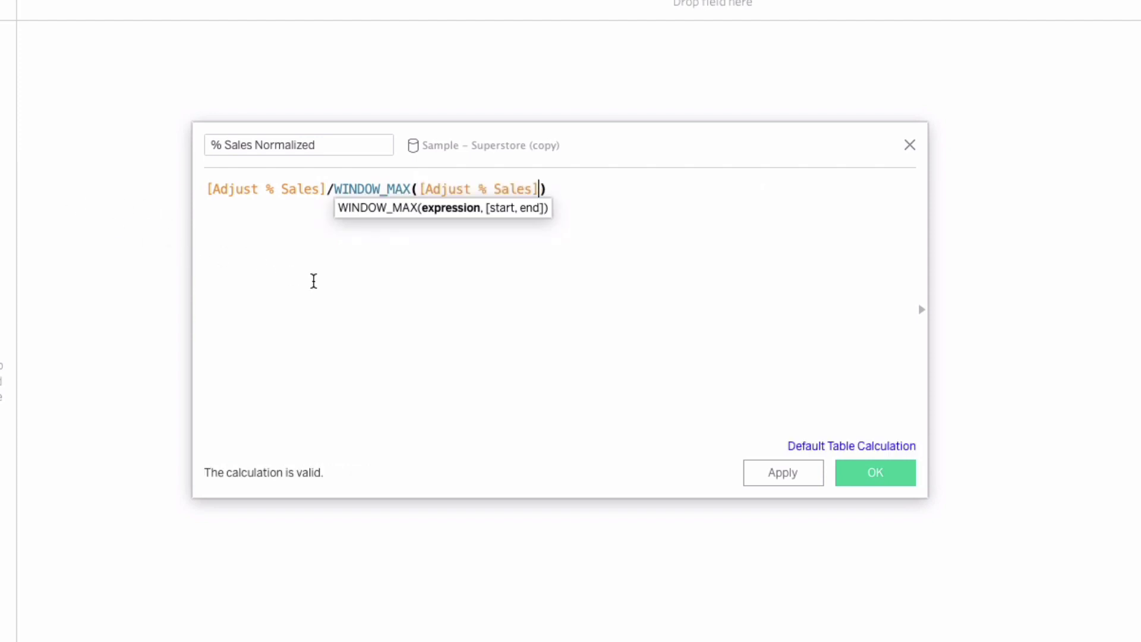
click(287, 145)
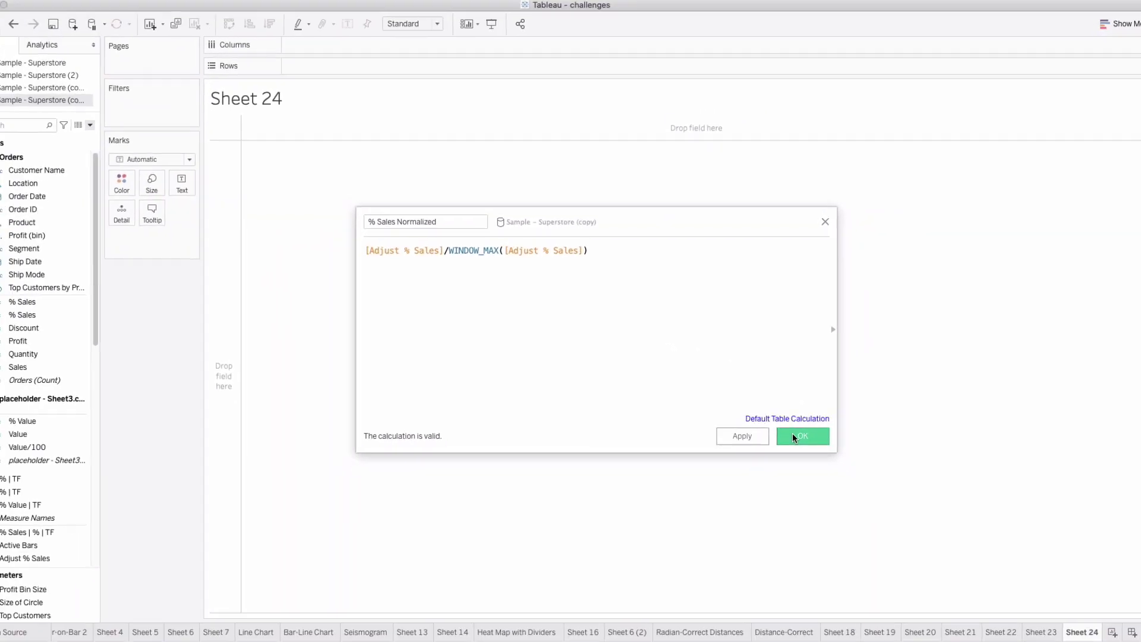
click(794, 437)
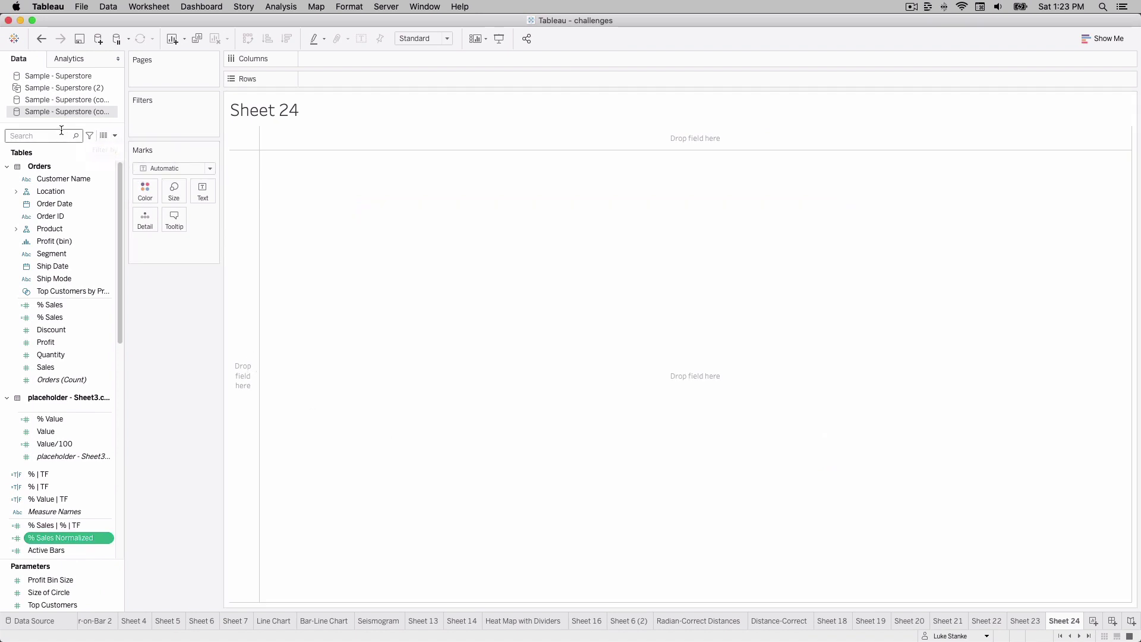
- Search the data fields for "co" and clear the search
text(cl)
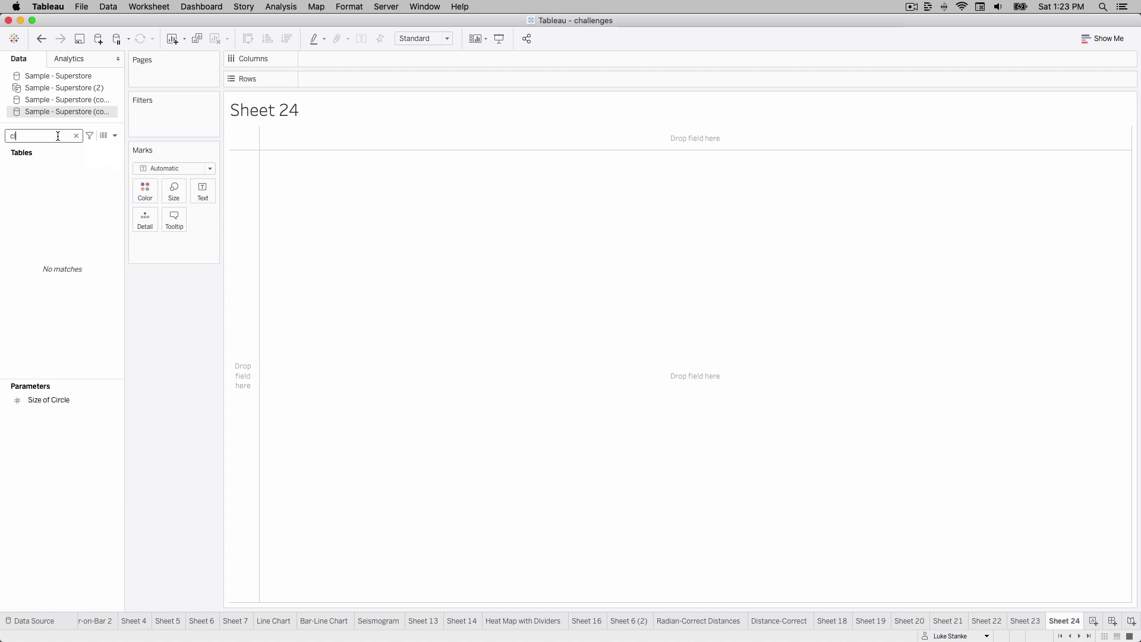
key(BackSpace)
text(o)
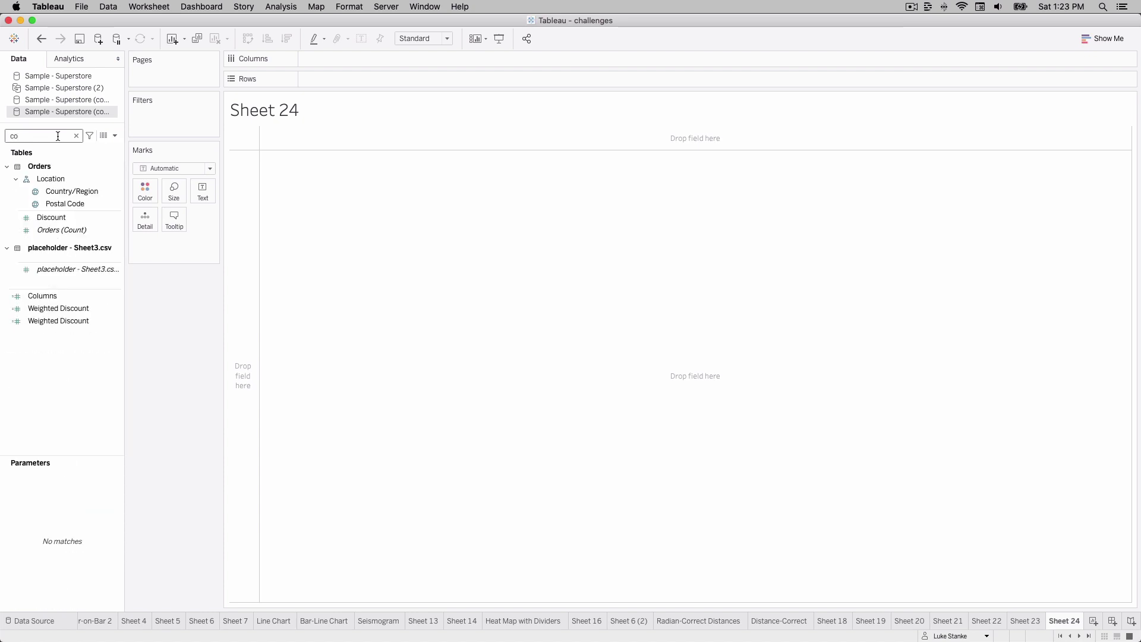
key(BackSpace)
key(BackSpace)
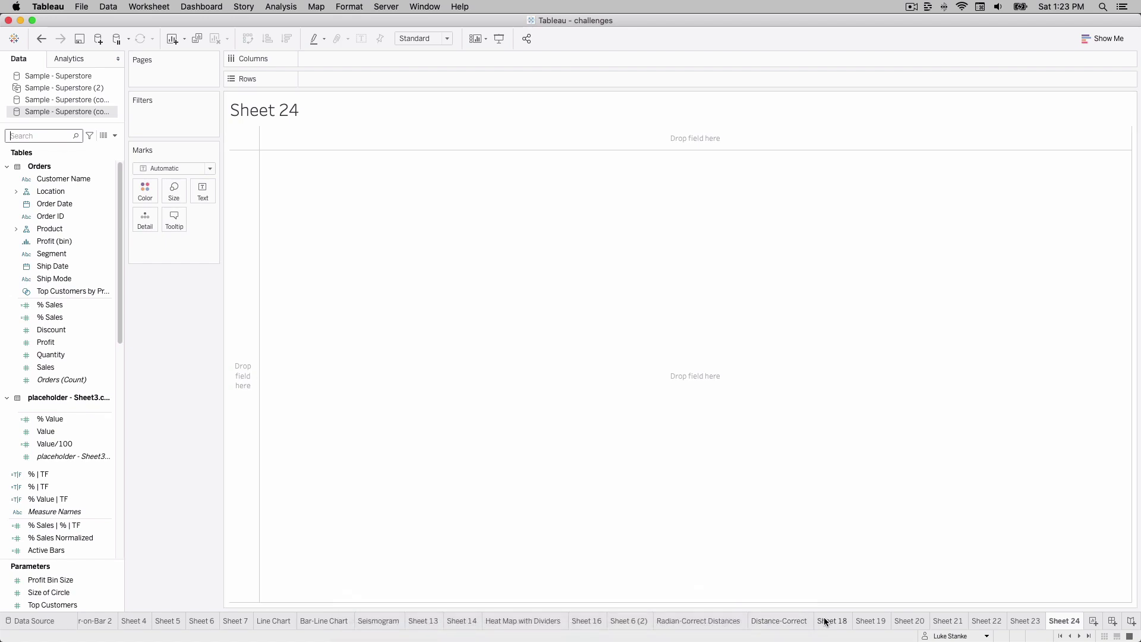
- Look at the Distance-Correct worksheet, return to Sheet 24 and search the data fields for "col"
click(772, 622)
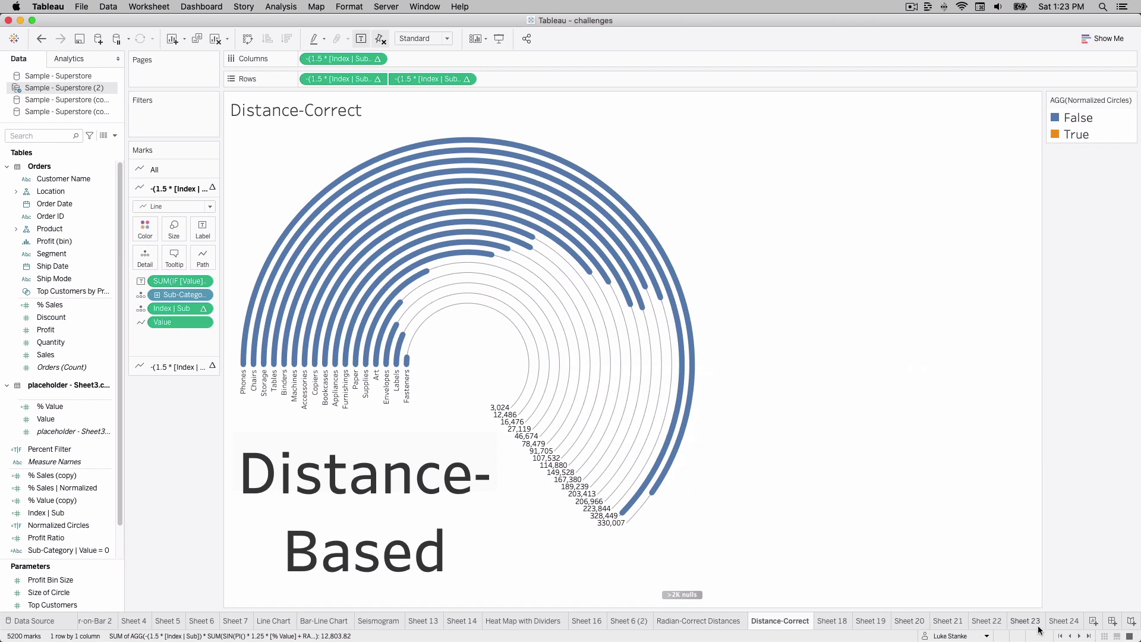
click(1057, 622)
click(78, 140)
text(col)
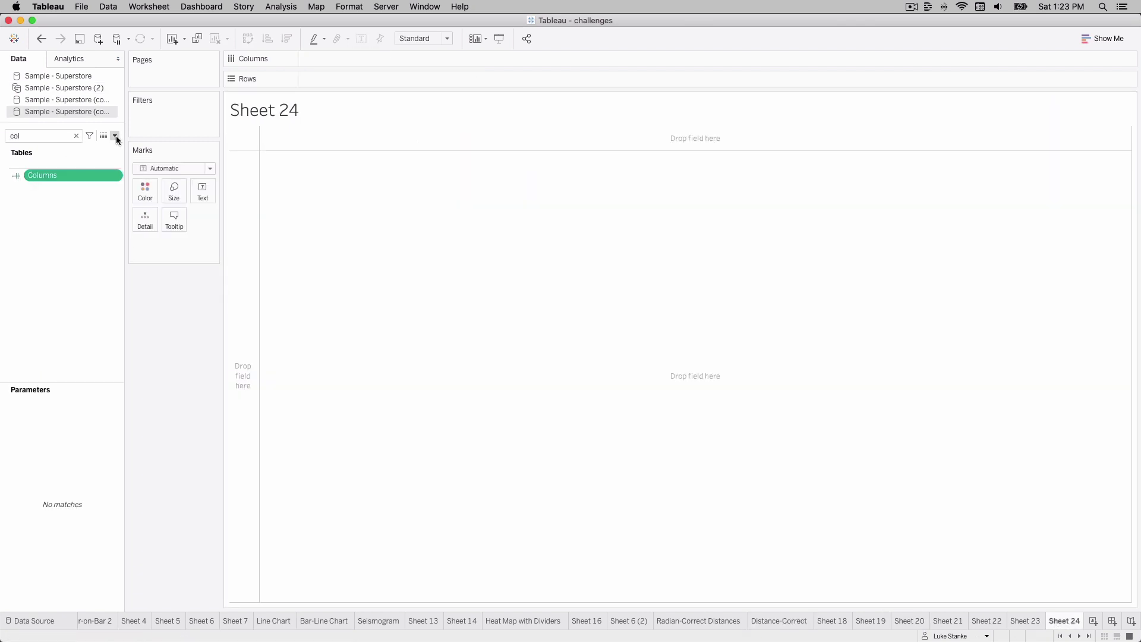
- Create a new calculated field named Cols
click(115, 135)
click(109, 146)
text(Cl)
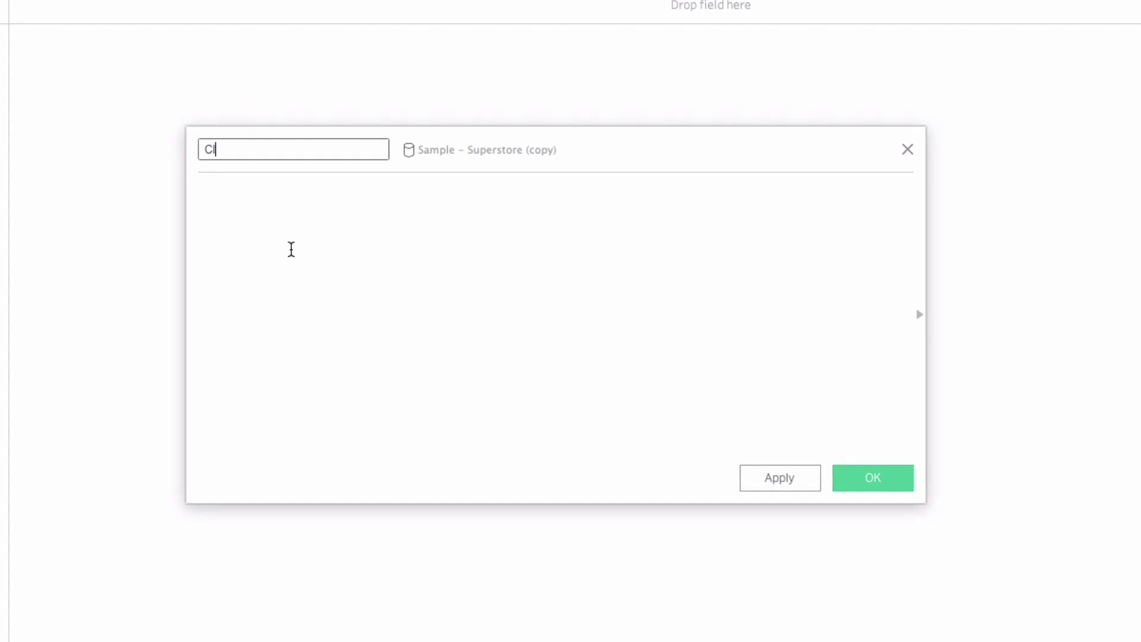
key(BackSpace)
text(olor)
key(BackSpace)
key(BackSpace)
text(s)
click(243, 188)
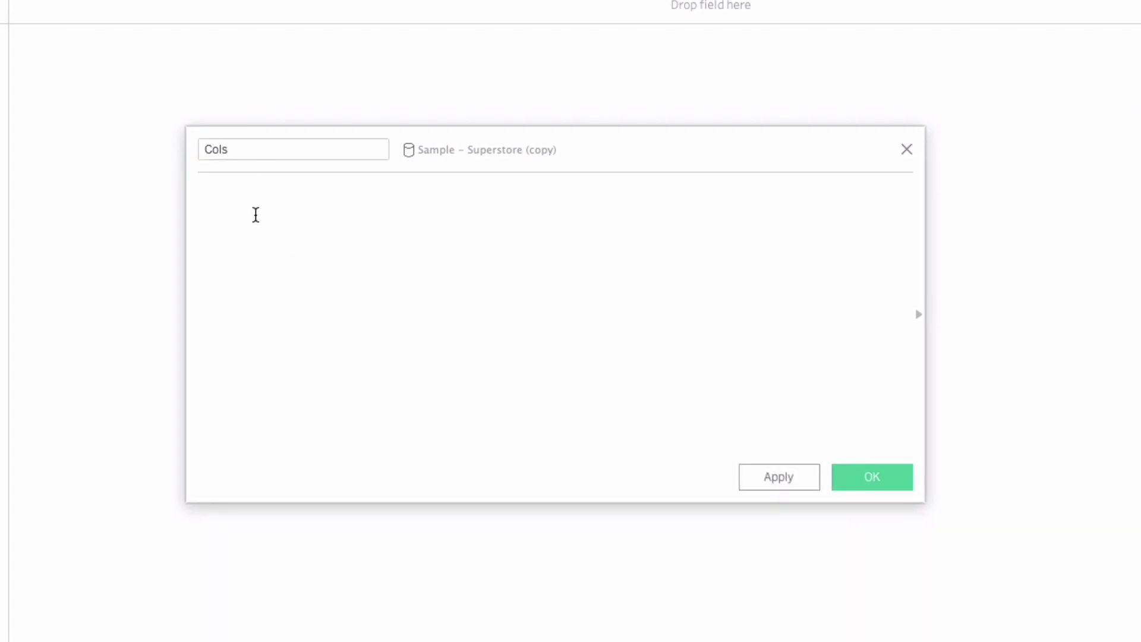
- Begin the Cols formula with -(1.5 * [Index | Sub-Cat]) * SUM(COS(
text(-(1.5 * Ind)
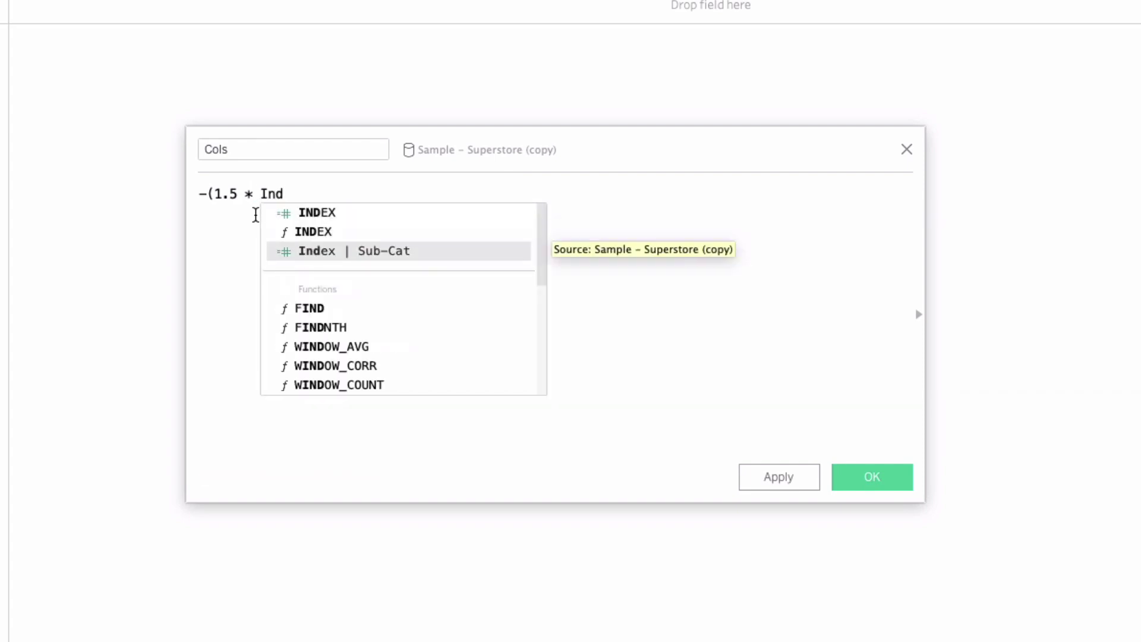
key(Return)
text() )
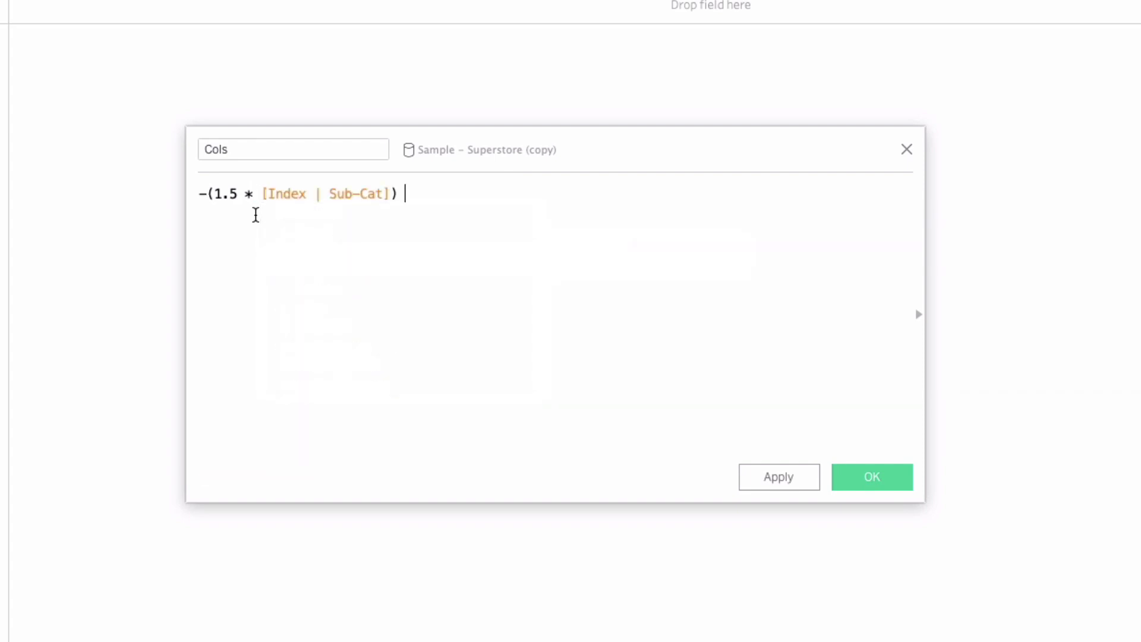
text(* SUM()
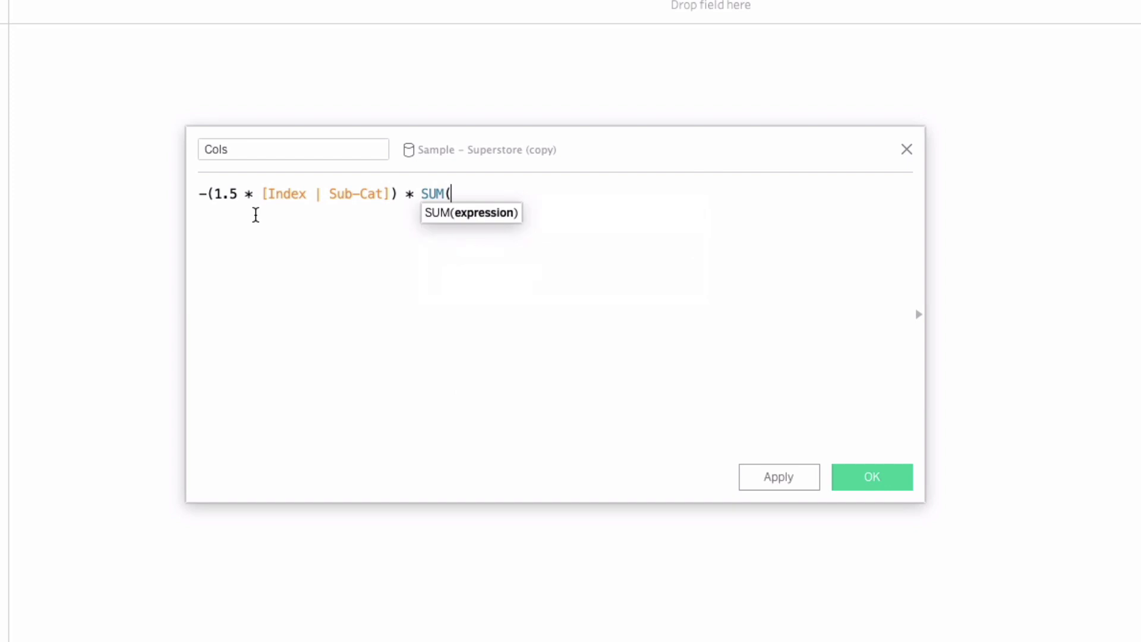
text(COS()
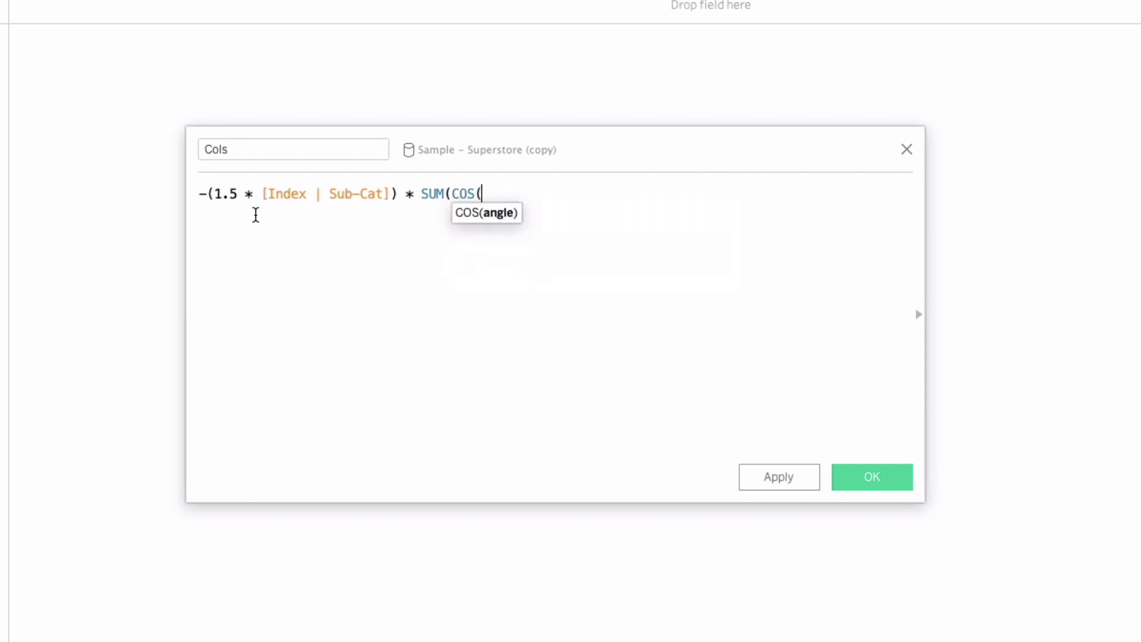
- Enter PI() * 1.25 as the start of the angle inside COS
text(PI() *)
text(25)
key(shift+Left)
key(shift+Left)
key(shift+Left)
key(shift+Left)
key(Right)
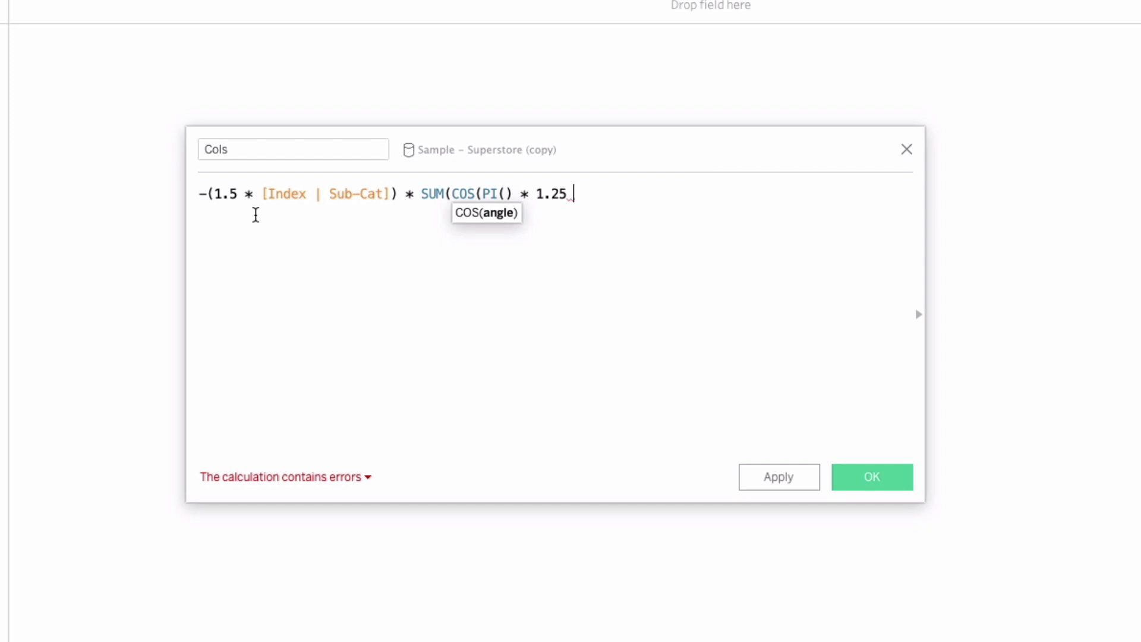
- Multiply the COS angle by [% Value] and close the COS and SUM parentheses
text(* )
text([% Va)
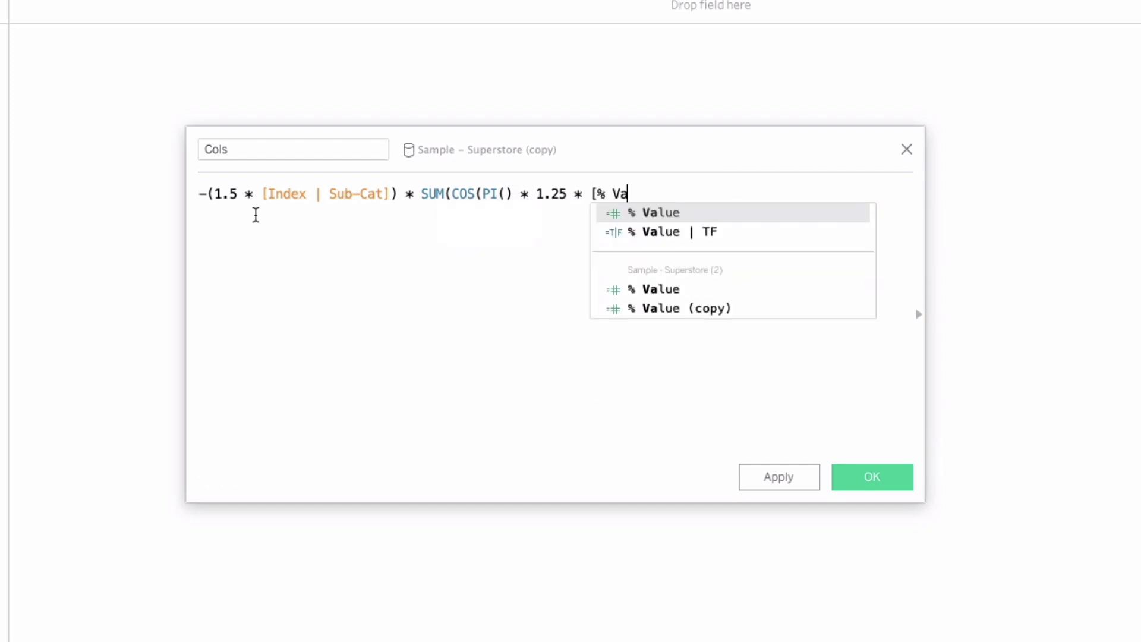
key(Return)
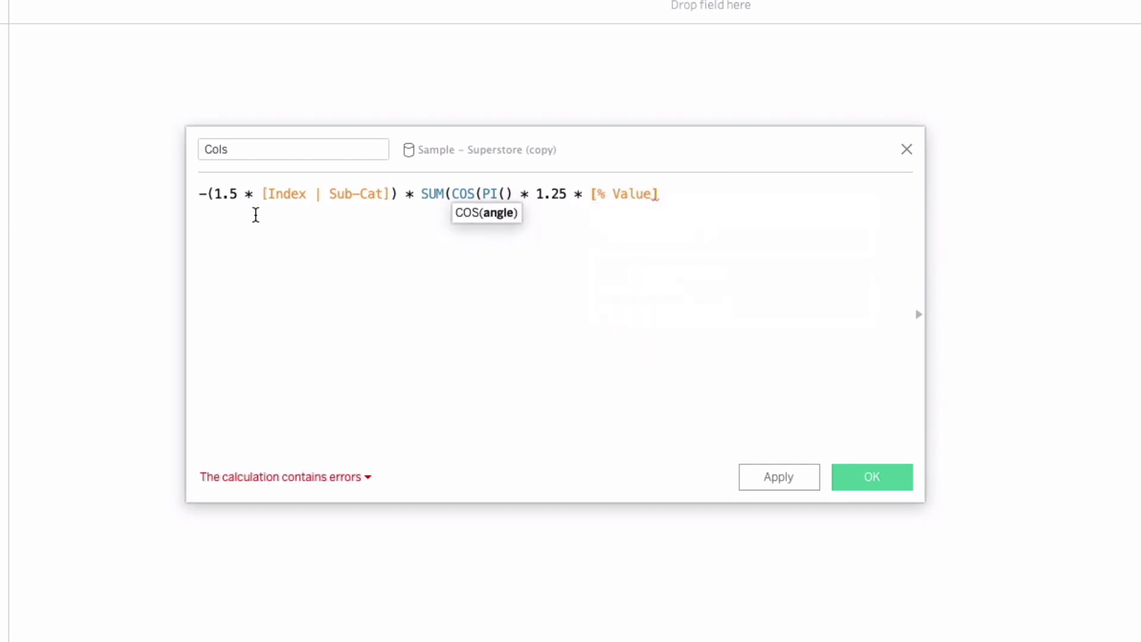
text()))
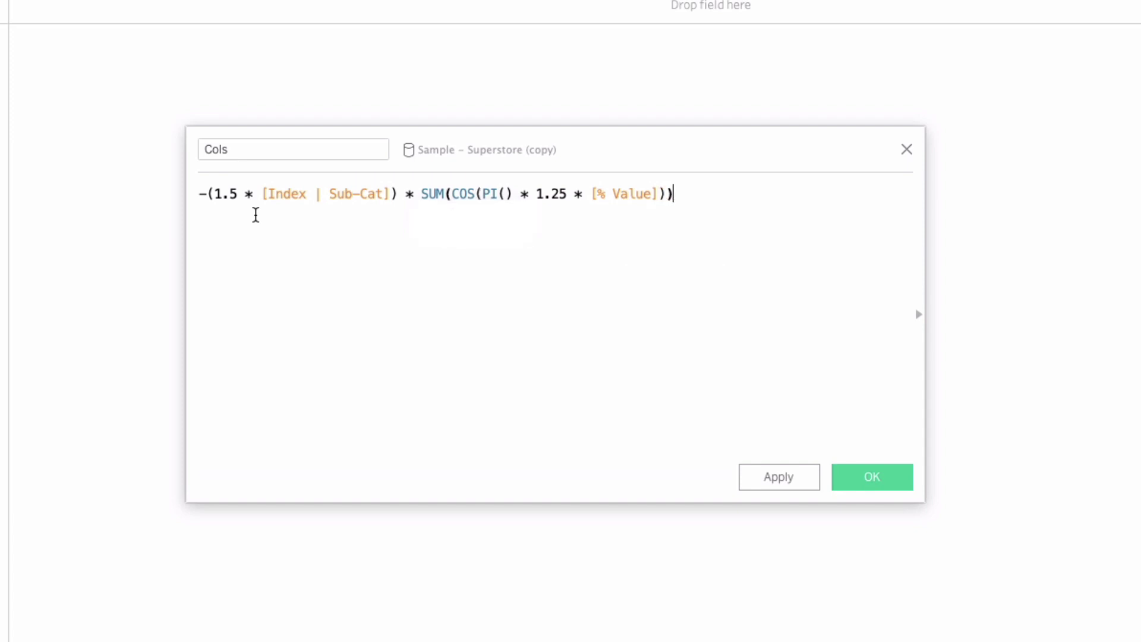
text())
key(BackSpace)
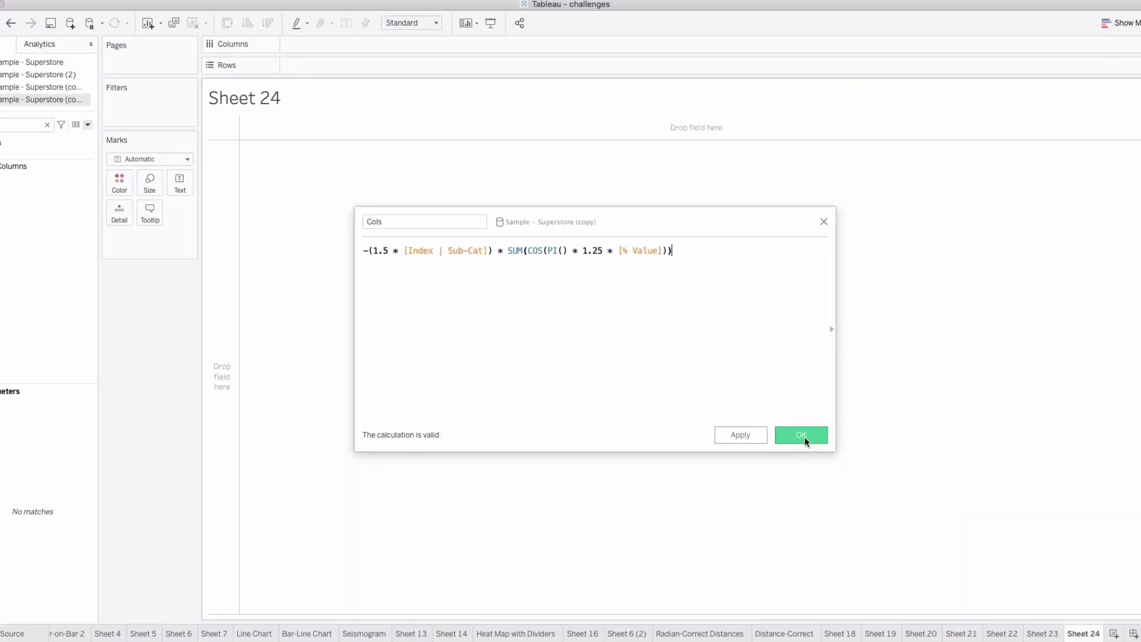
- Save the Cols calculated field and place it on Columns
click(803, 439)
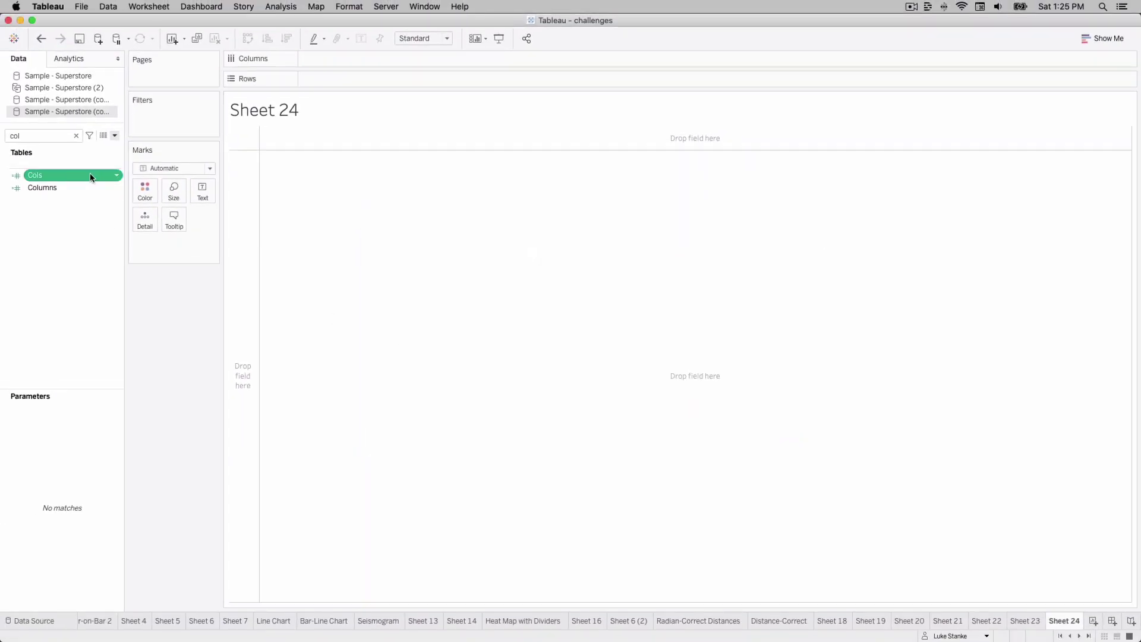
drag(91, 177, 358, 58)
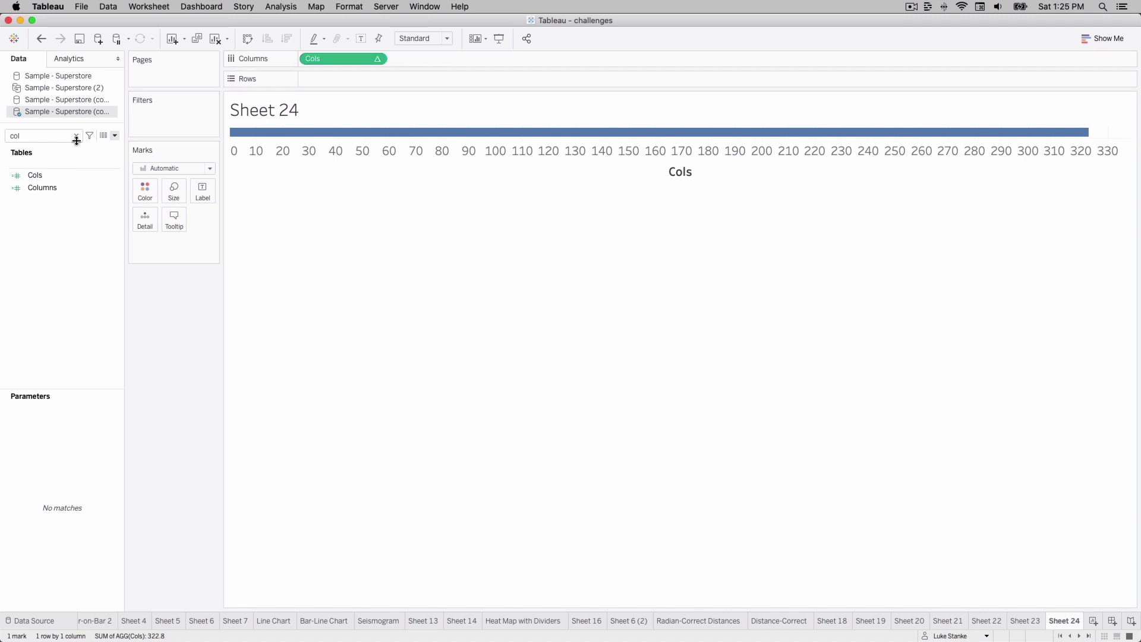
- Find the Sub-Category field and add it to the marks as detail
key(BackSpace)
key(BackSpace)
key(BackSpace)
text(sub)
drag(65, 193, 145, 220)
- Find the Value field, add it to the marks as detail and convert it to a dimension
key(BackSpace)
key(BackSpace)
key(BackSpace)
text(val)
drag(50, 187, 148, 217)
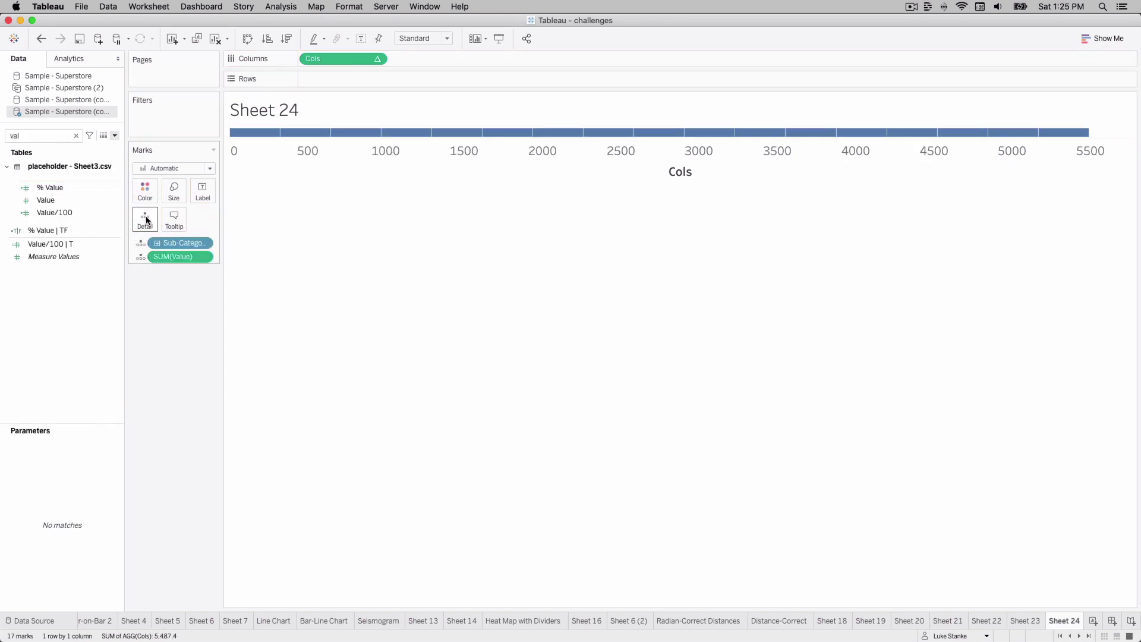
click(204, 257)
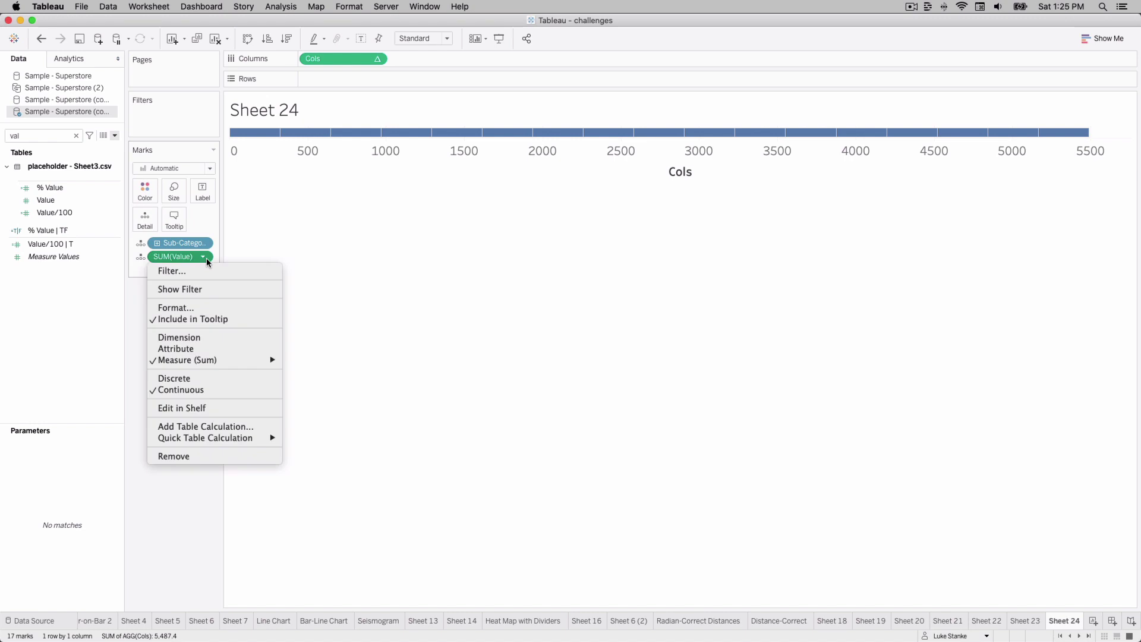
click(200, 340)
- Change the mark type to Line and use Value as the line's path
click(174, 169)
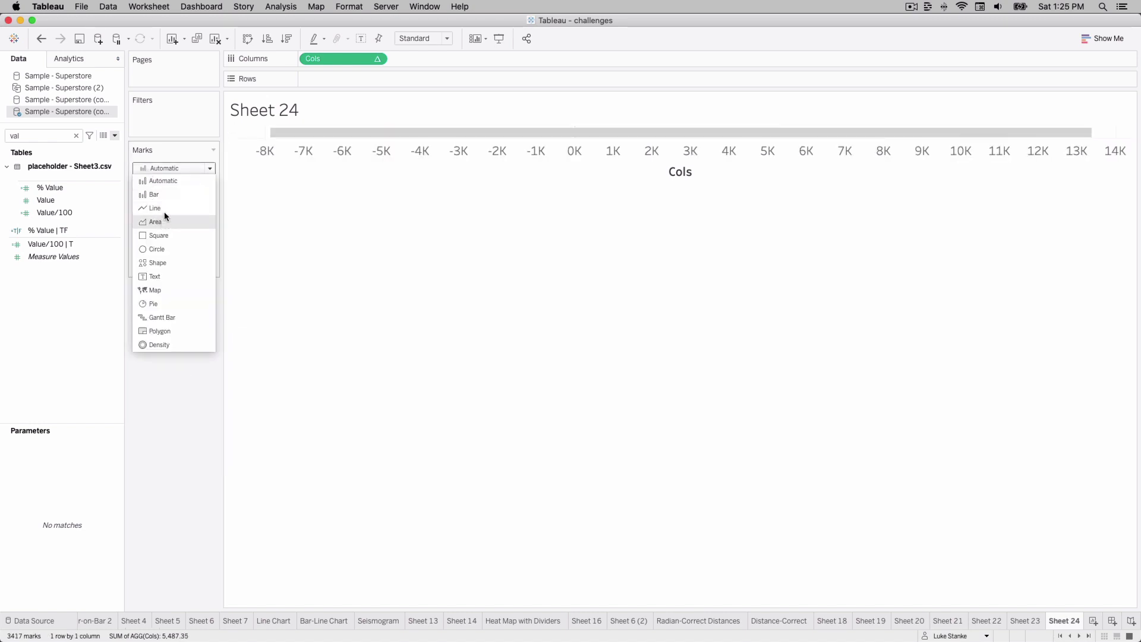
click(163, 207)
drag(179, 256, 212, 223)
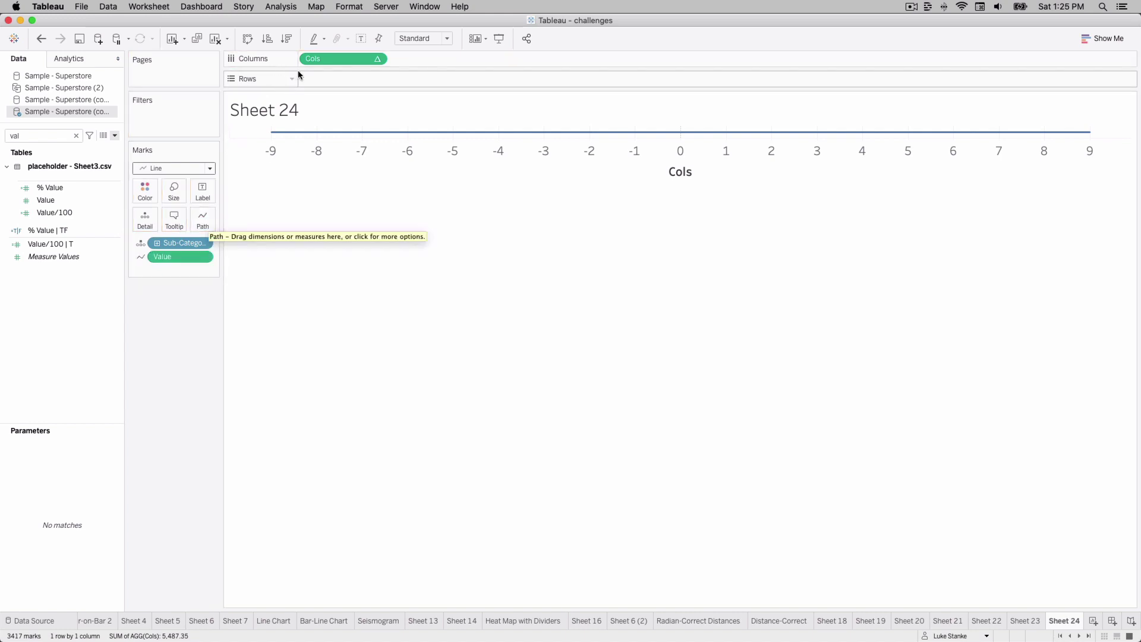
- Set the Cols table calculation to compute using the specific dimension Sub-Category
click(378, 59)
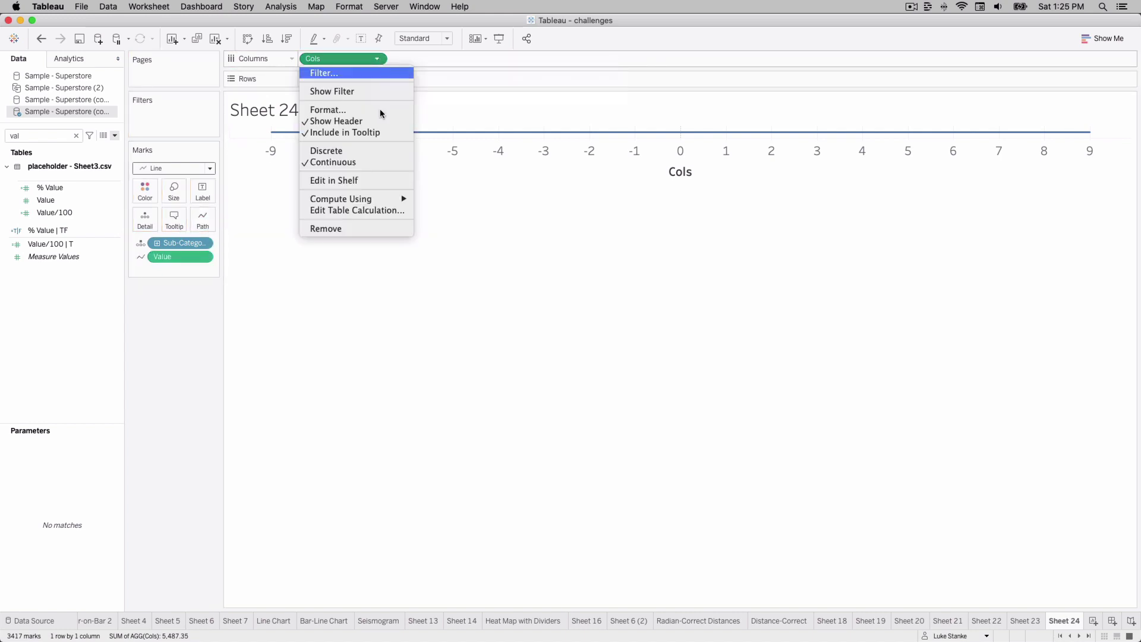
click(383, 211)
click(544, 218)
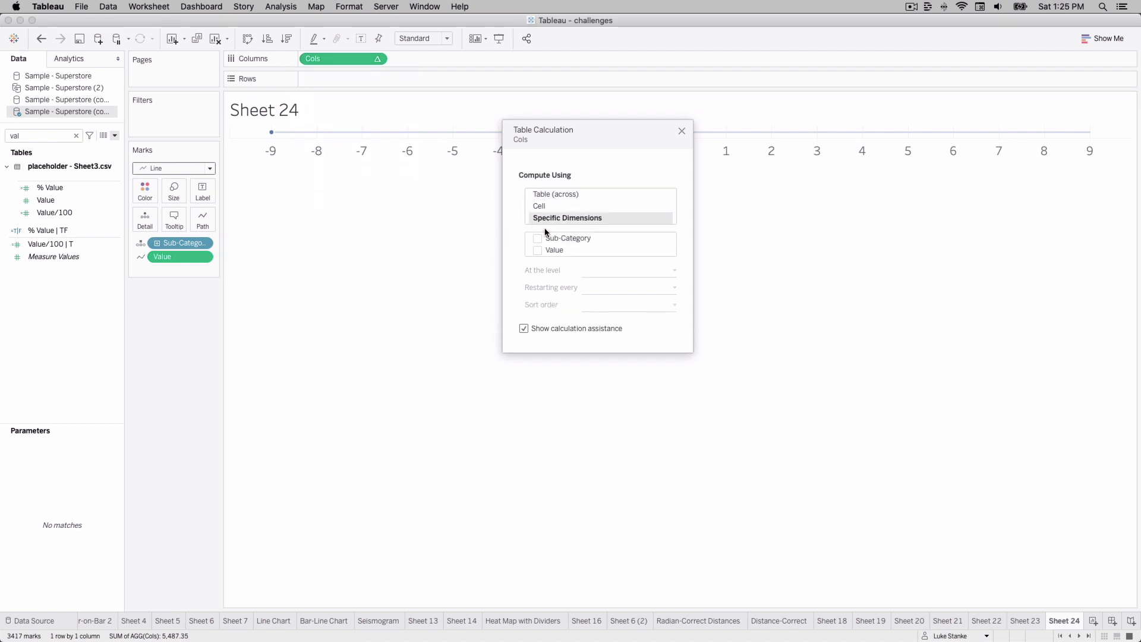
click(537, 238)
- Give the Cols table calculation a custom ascending sort order by the Sum of Sales
click(609, 306)
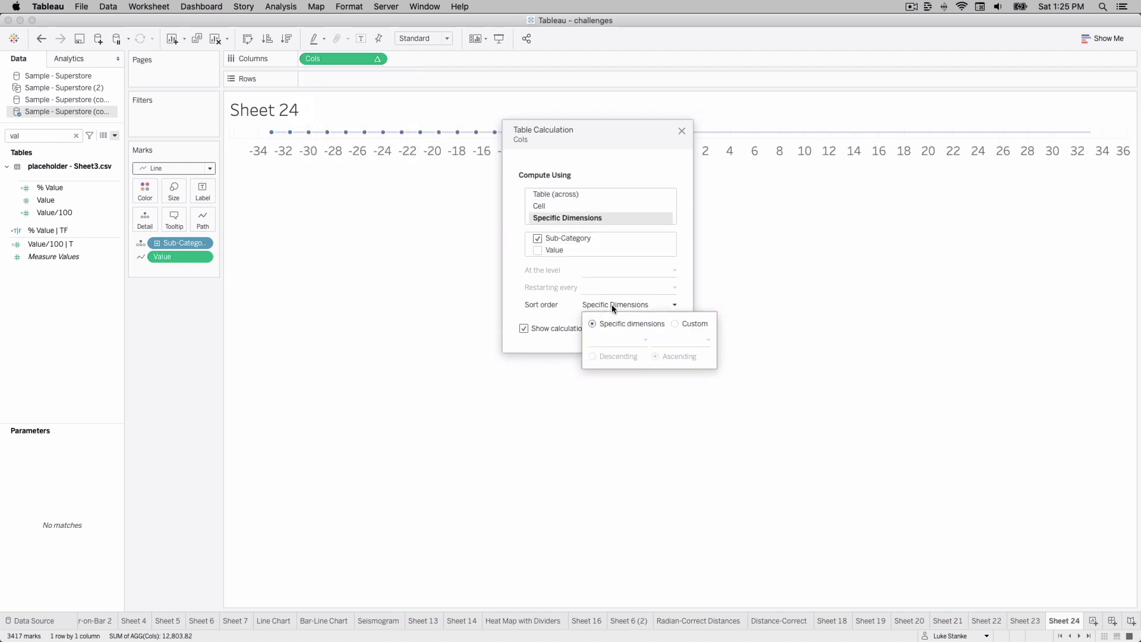
click(676, 324)
click(618, 342)
text(Sal)
key(Down)
key(Down)
key(Down)
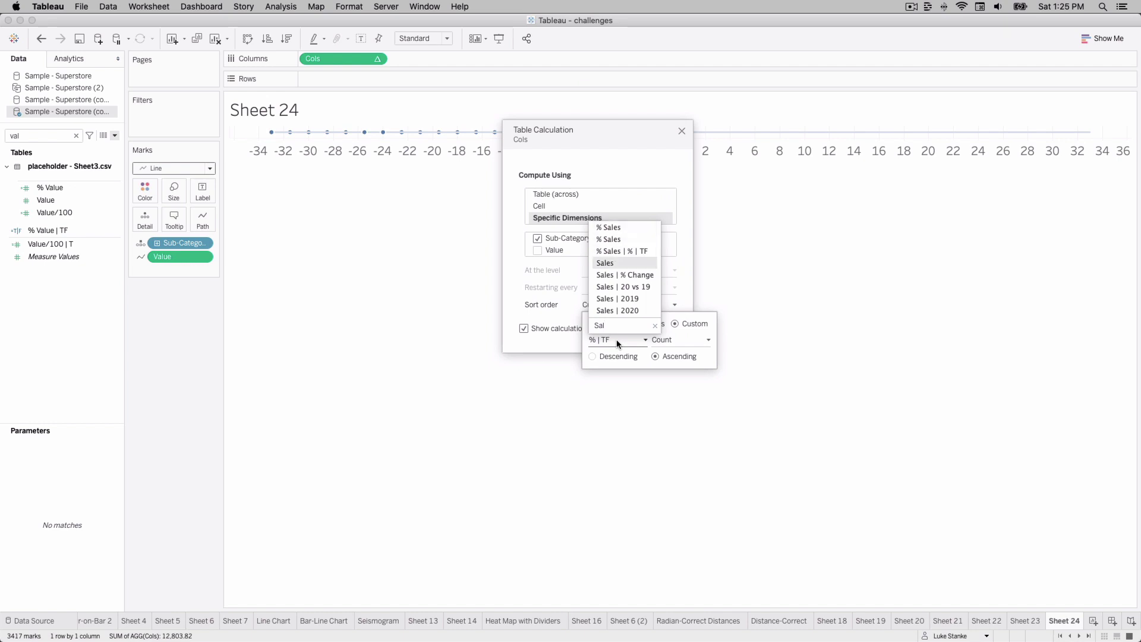
key(Return)
click(661, 340)
click(661, 352)
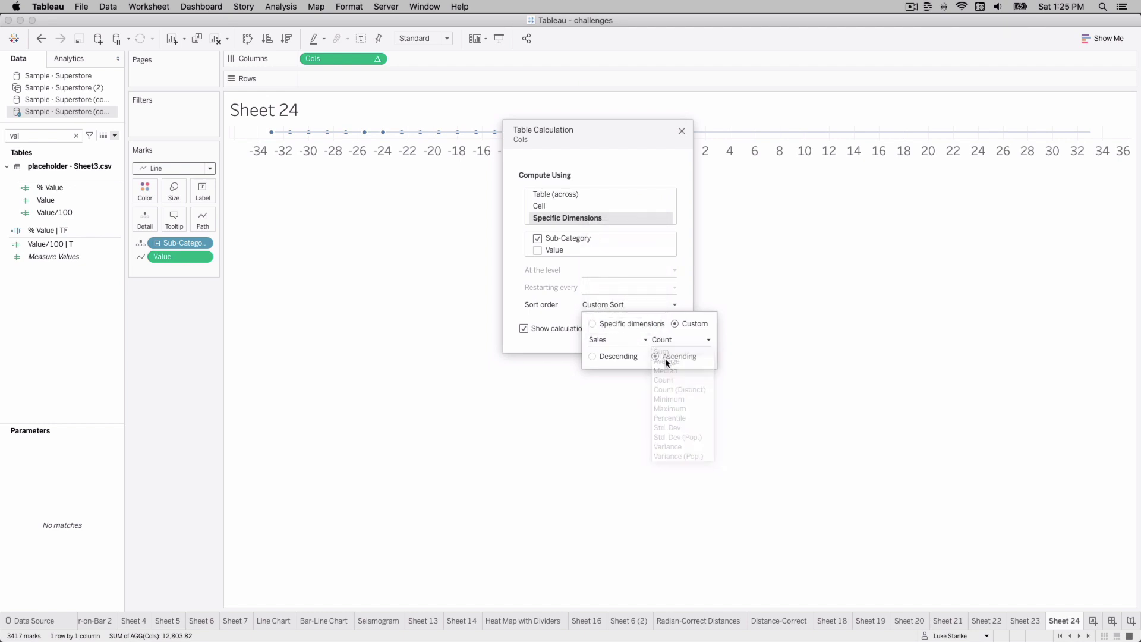
click(649, 430)
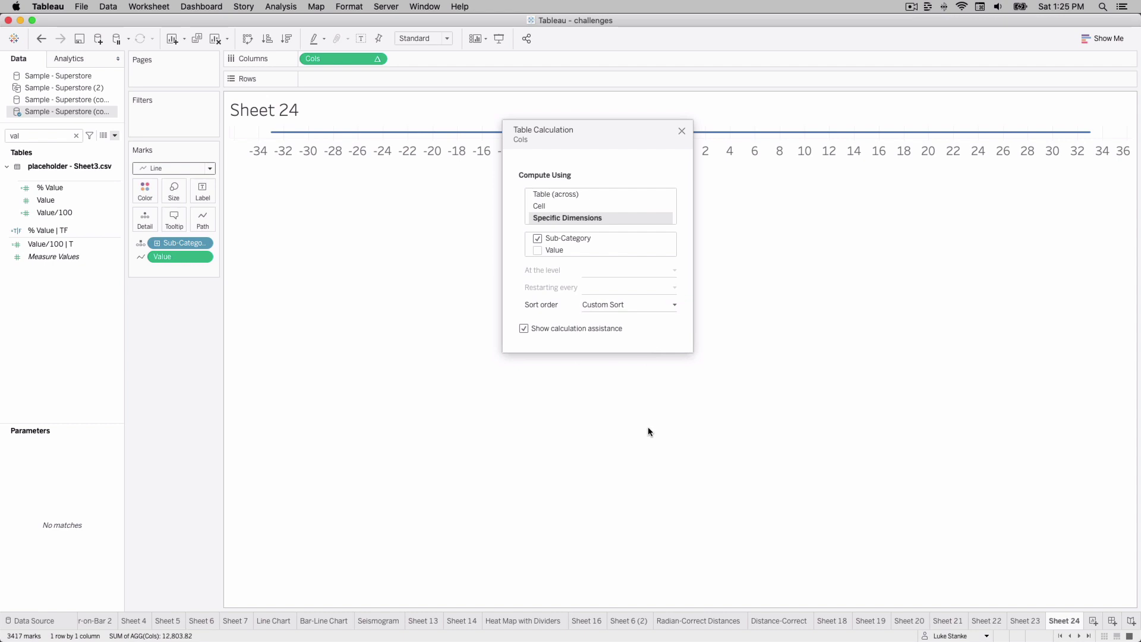
click(682, 131)
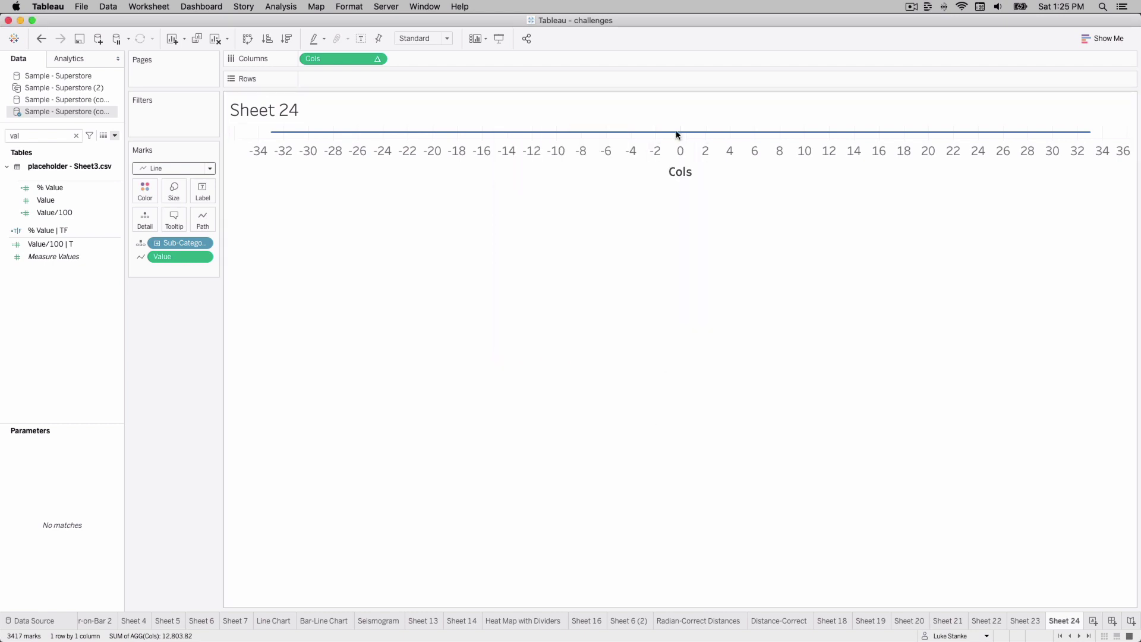
- Find the Cols calculated field in the data source and duplicate it
mouse_move(772, 136)
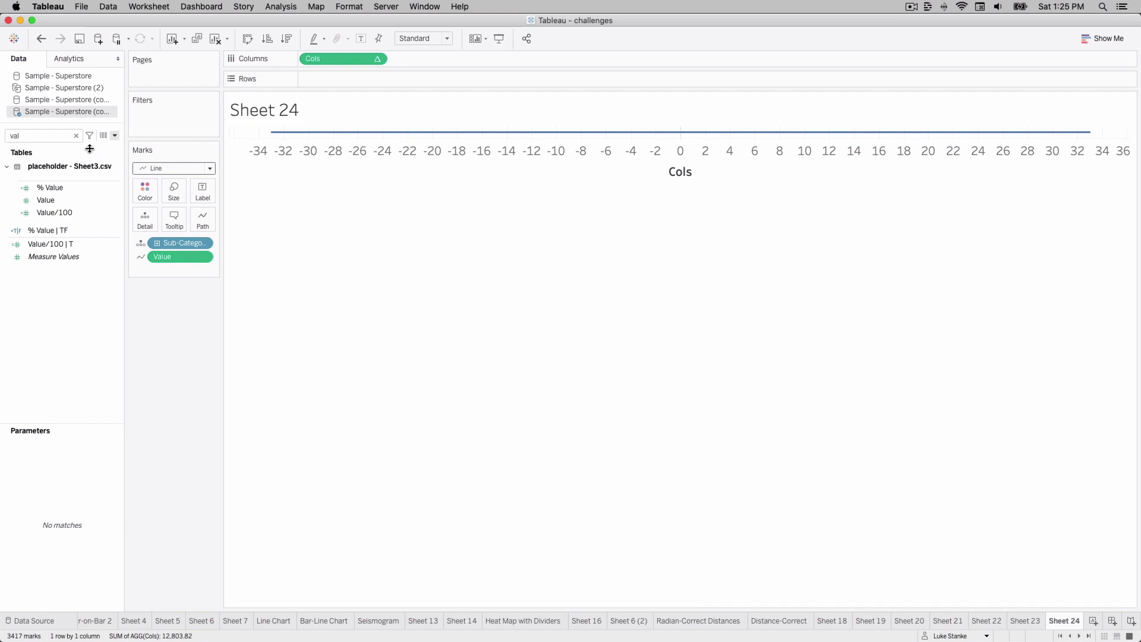
click(50, 135)
key(BackSpace)
text(col)
click(36, 177)
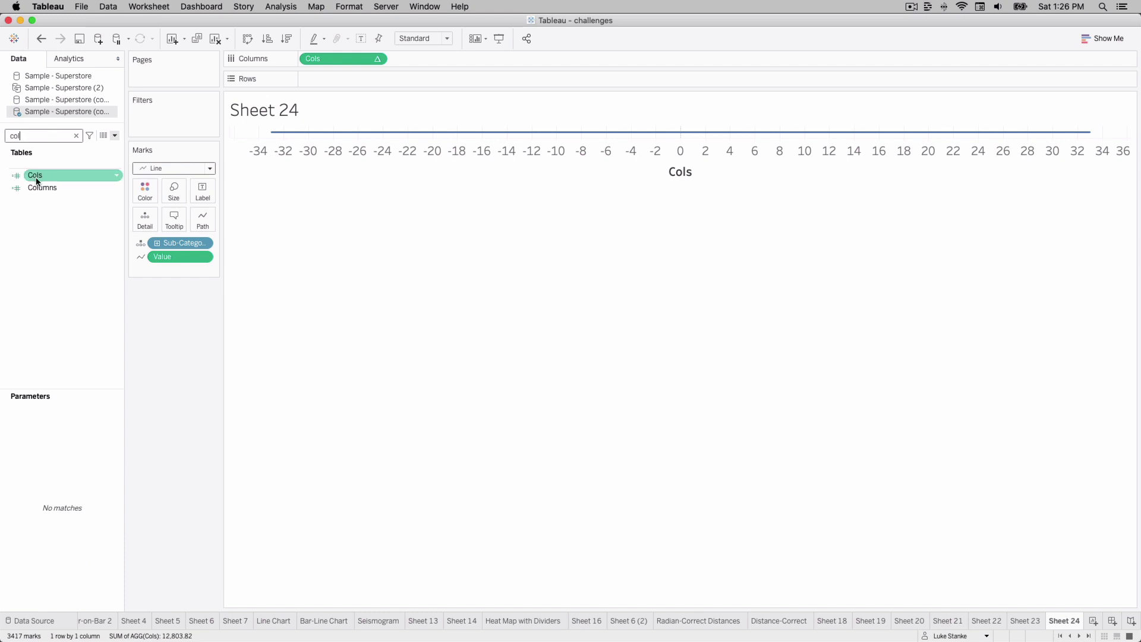
right_click(36, 180)
click(100, 246)
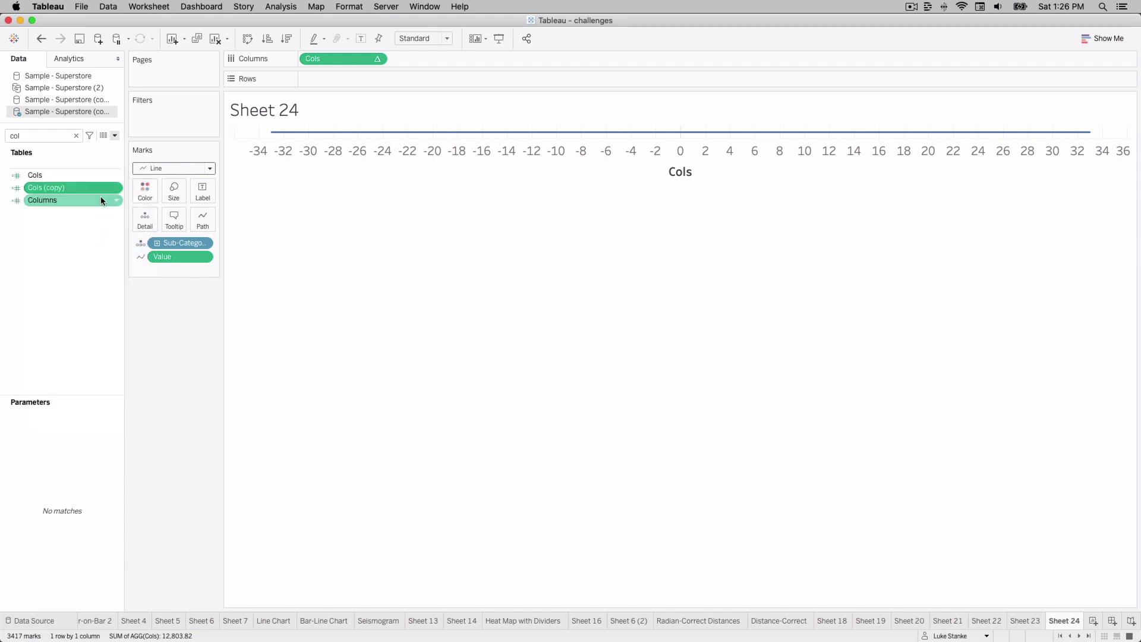
- Open the duplicated Cols field for editing and rename it Rows
right_click(113, 189)
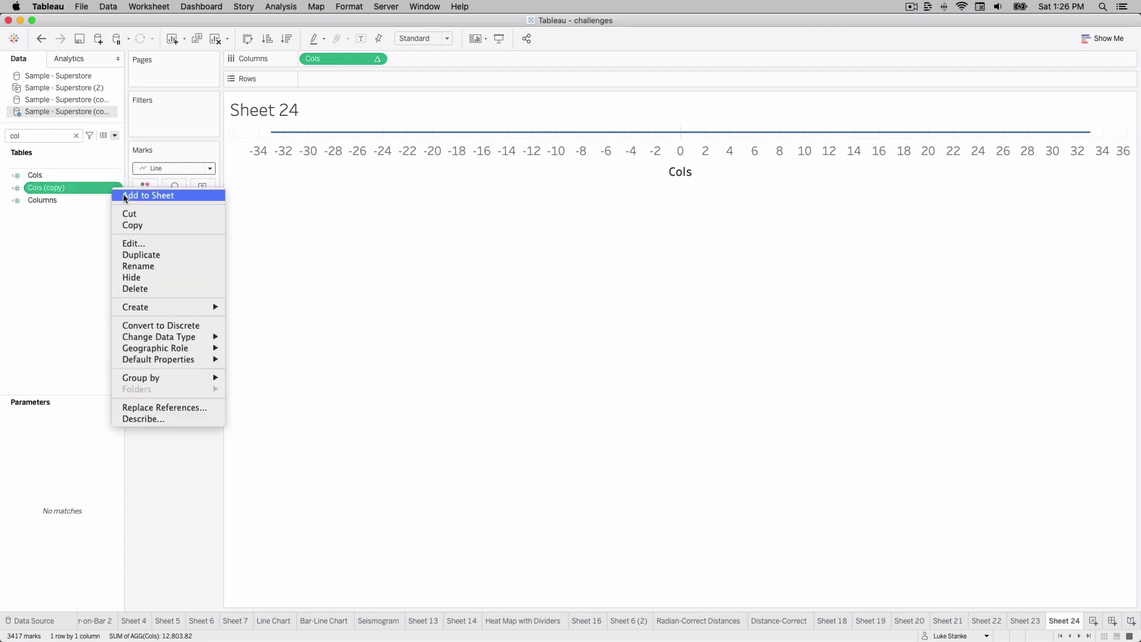
click(142, 243)
triple_click(400, 229)
text(R)
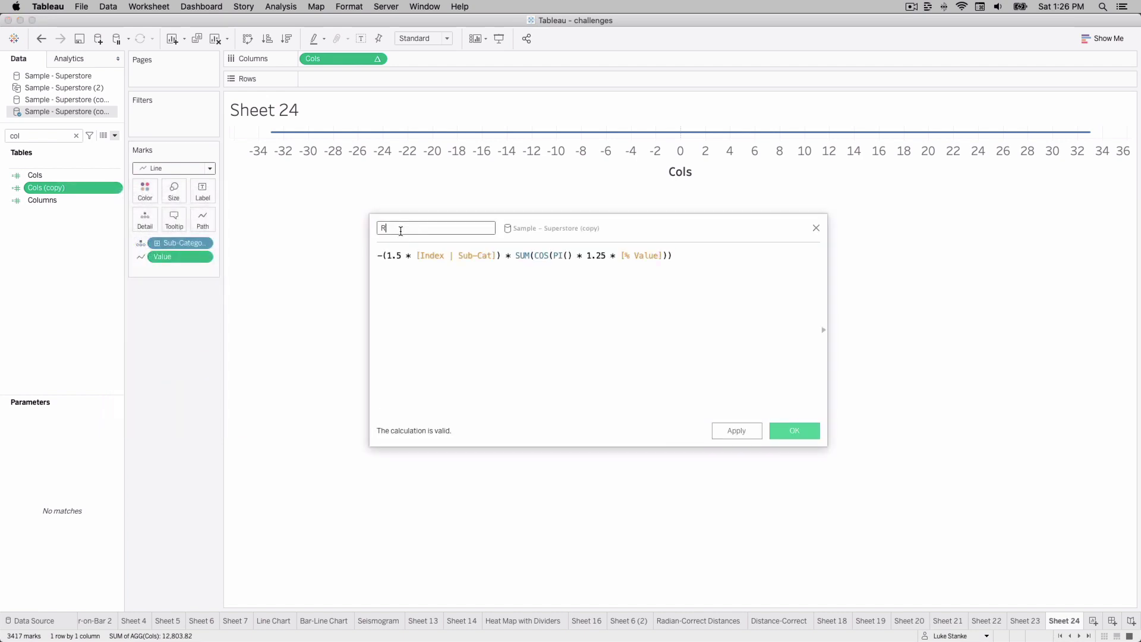
text(ows)
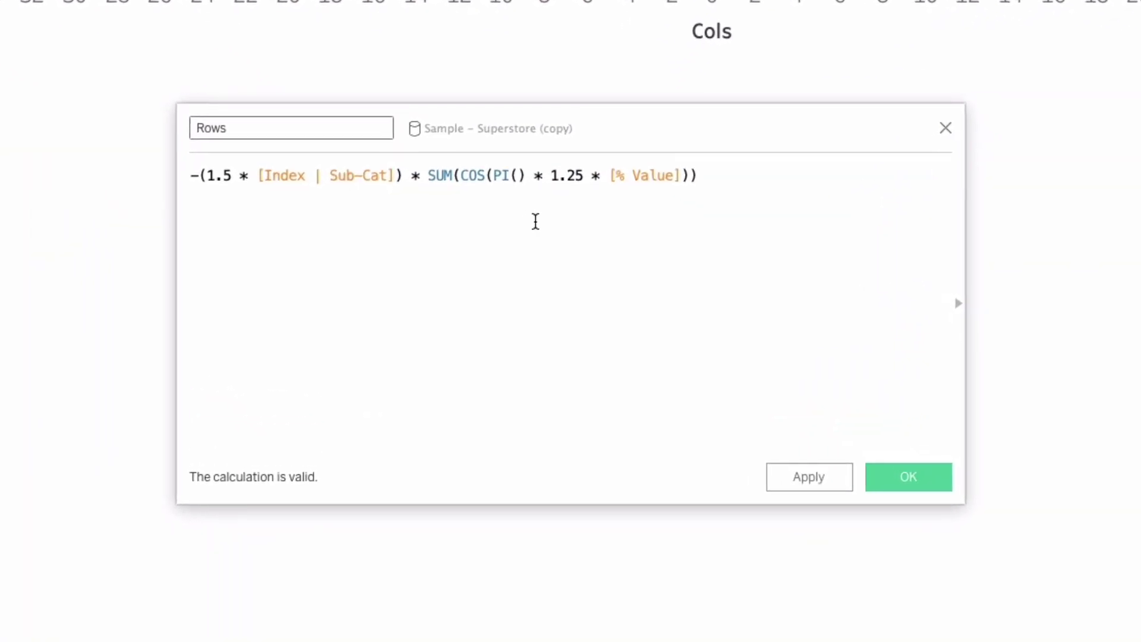
- Replace COS with SIN and remove the leading minus sign in the Rows formula, and save the calculation
double_click(474, 175)
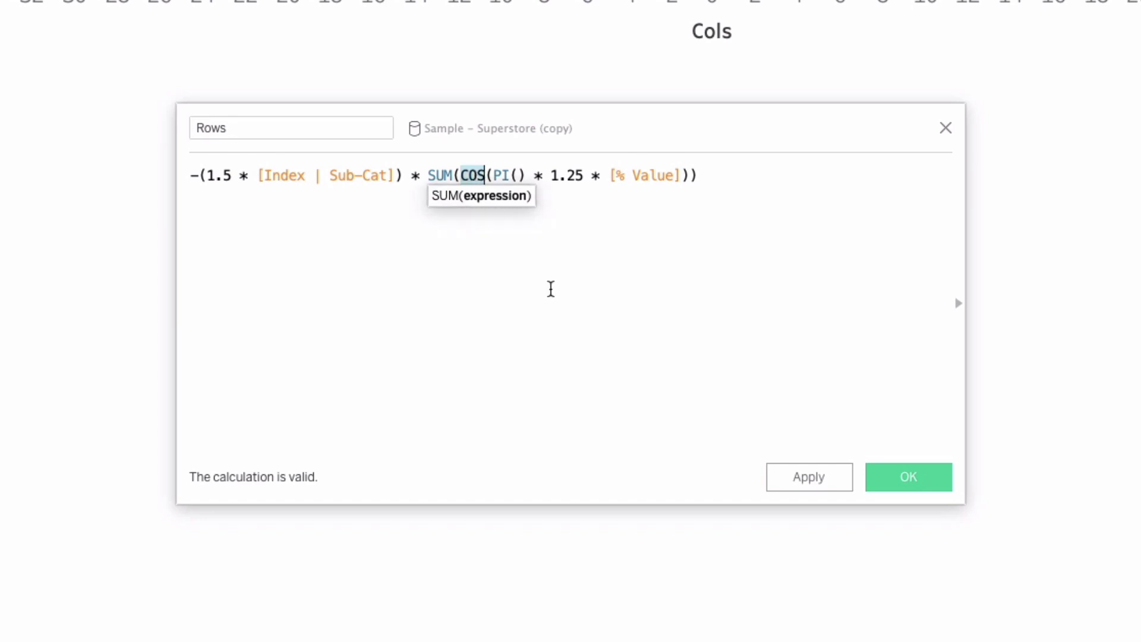
text(SIZ)
key(BackSpace)
text(N)
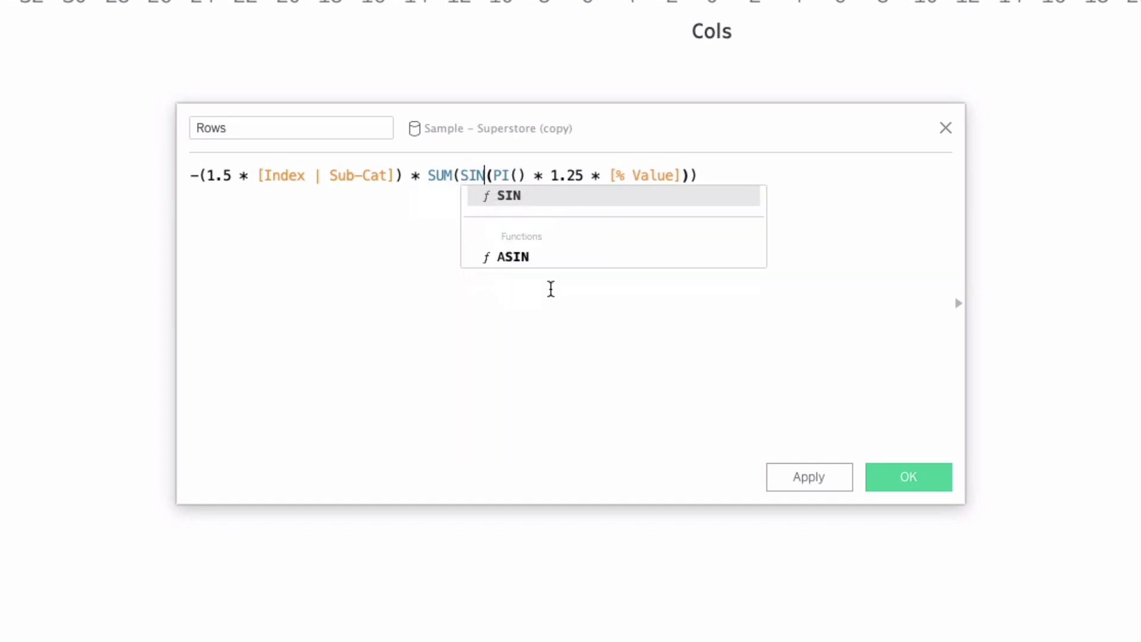
key(Home)
key(Delete)
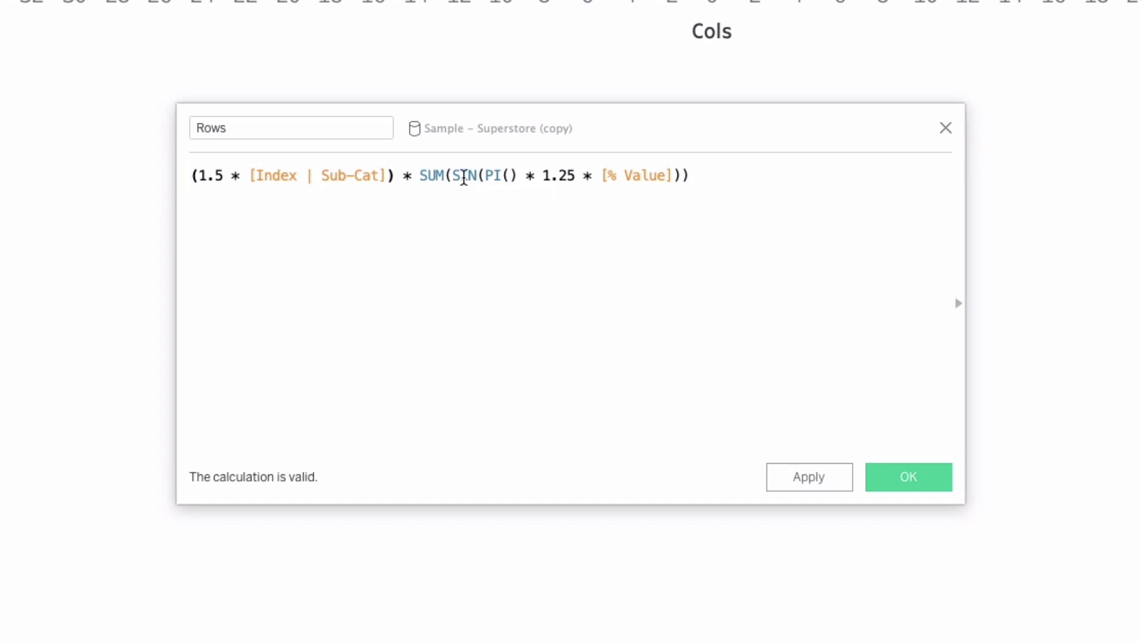
click(898, 476)
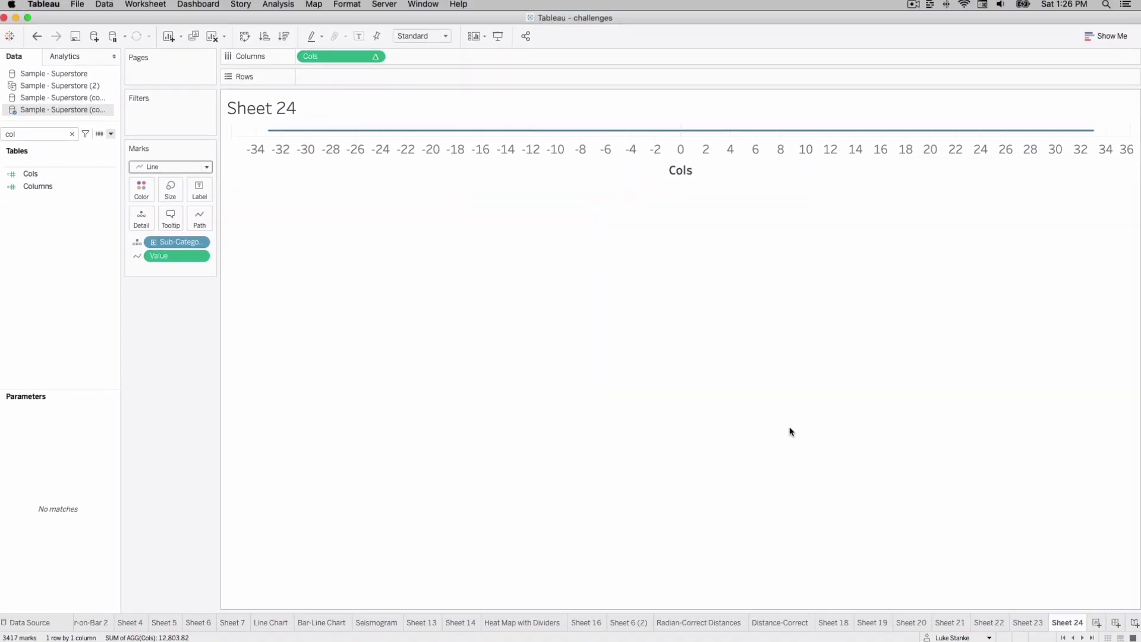
- Find the Rows calculated field and place it on the Rows shelf
click(32, 129)
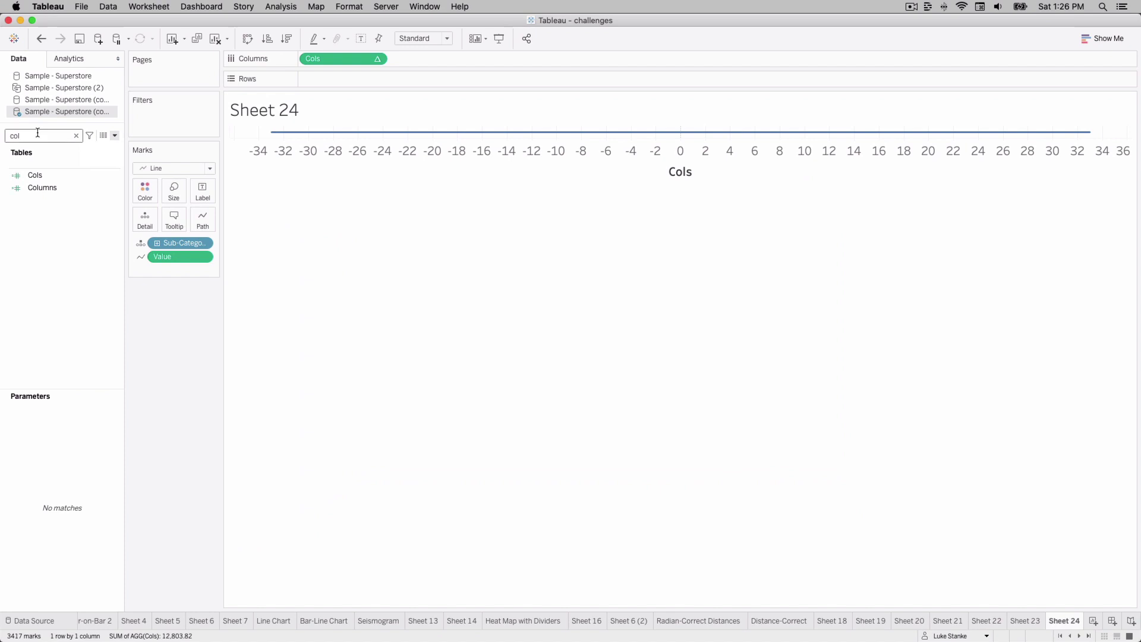
key(BackSpace)
key(BackSpace)
key(BackSpace)
text(rows)
drag(58, 180, 357, 88)
- Set the Rows table calculation to compute using the specific dimension Sub-Category
right_click(358, 88)
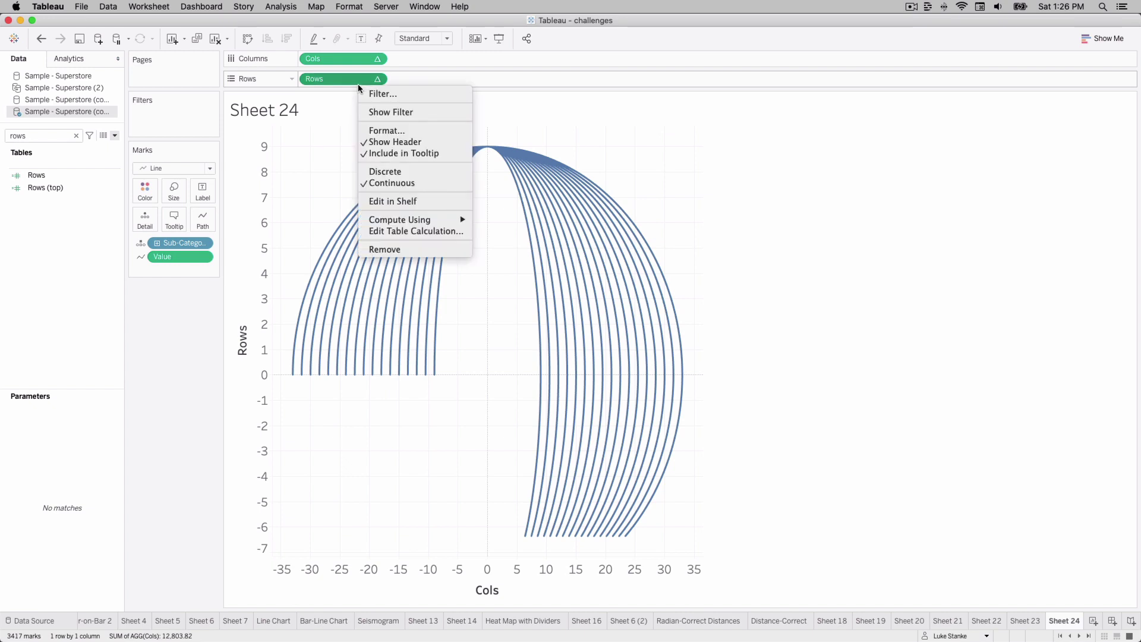
click(452, 233)
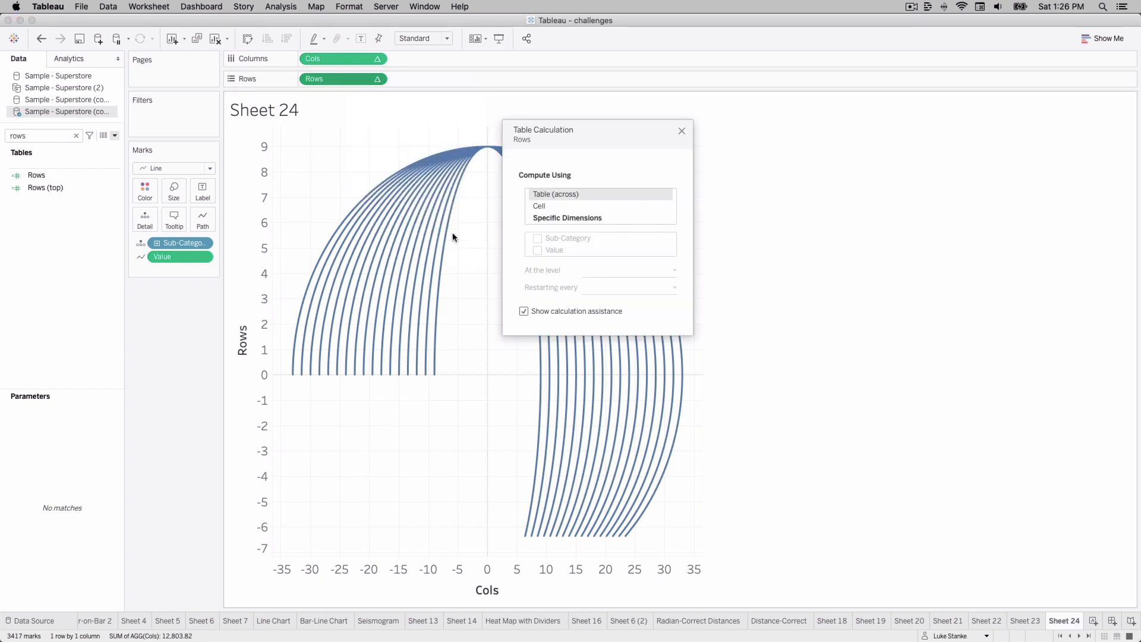
click(548, 218)
click(538, 238)
- Give the Rows table calculation a custom ascending sort order by the Sum of Sales
click(605, 304)
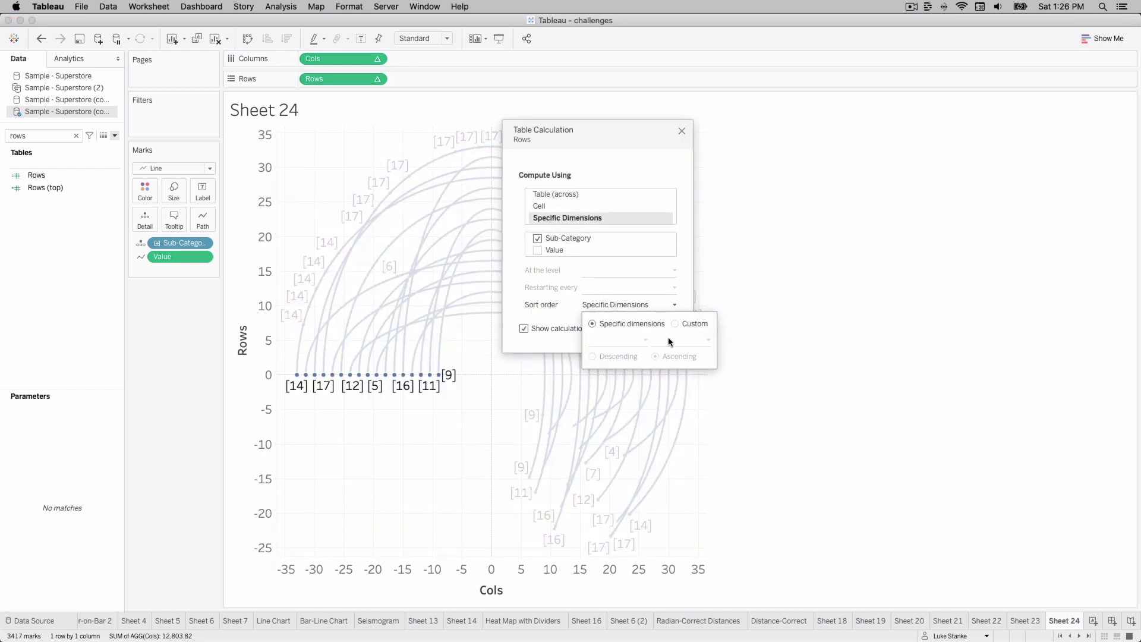
click(677, 325)
click(624, 340)
text(sal)
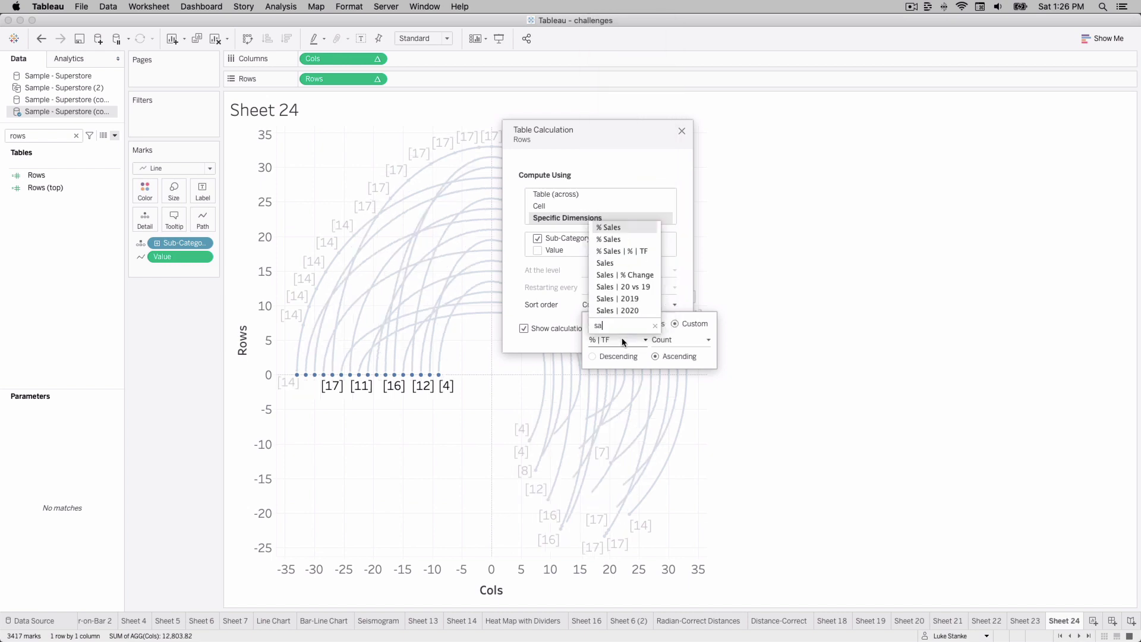
key(Down)
key(Down)
key(Down)
key(Return)
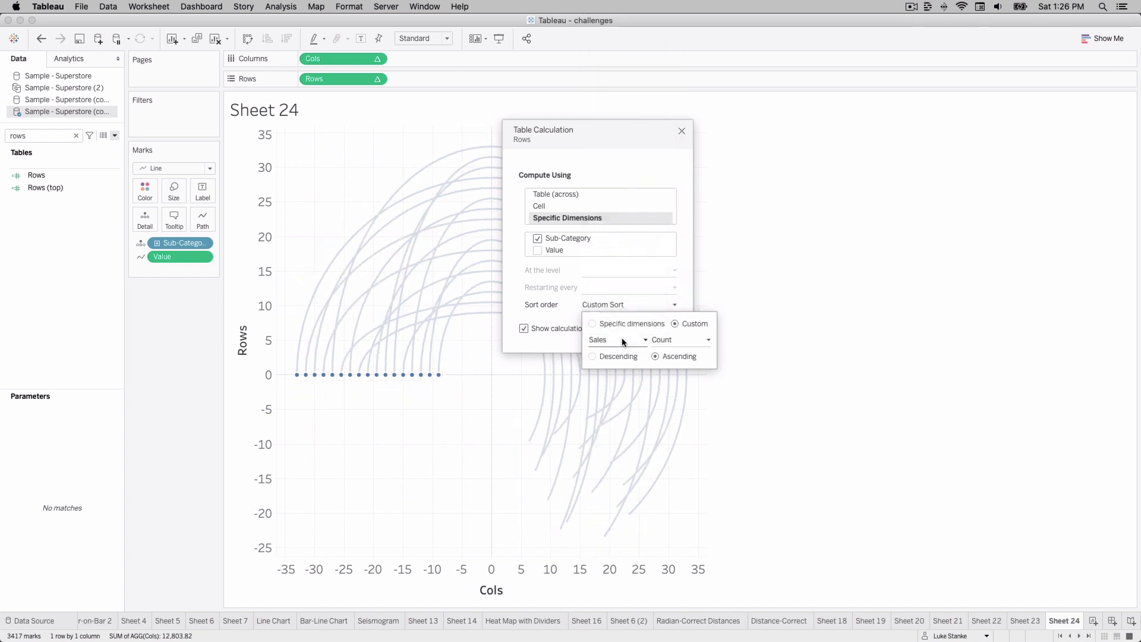
click(680, 340)
click(679, 352)
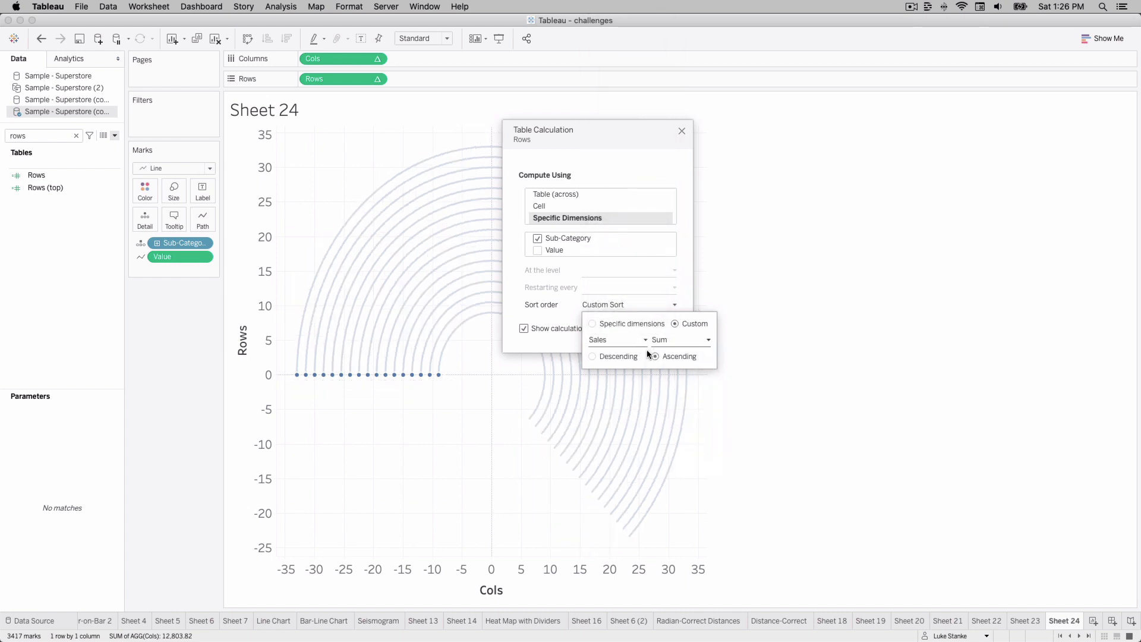
click(752, 318)
click(682, 131)
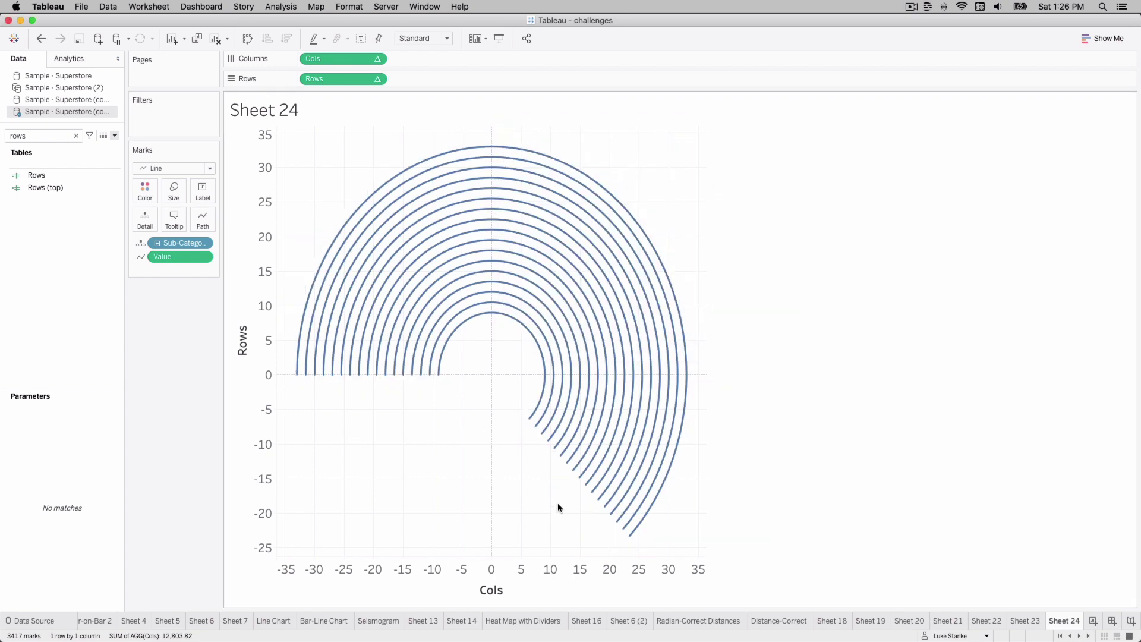
- Make the chart's arc lines thinner and color them light gray
click(169, 197)
drag(188, 220, 183, 220)
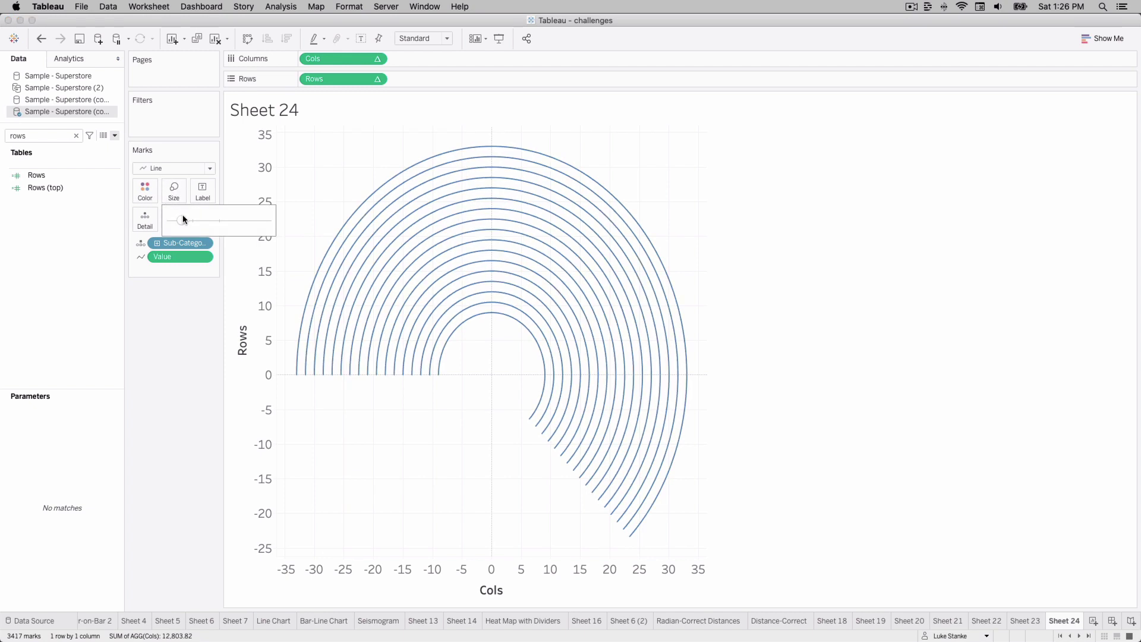
click(145, 190)
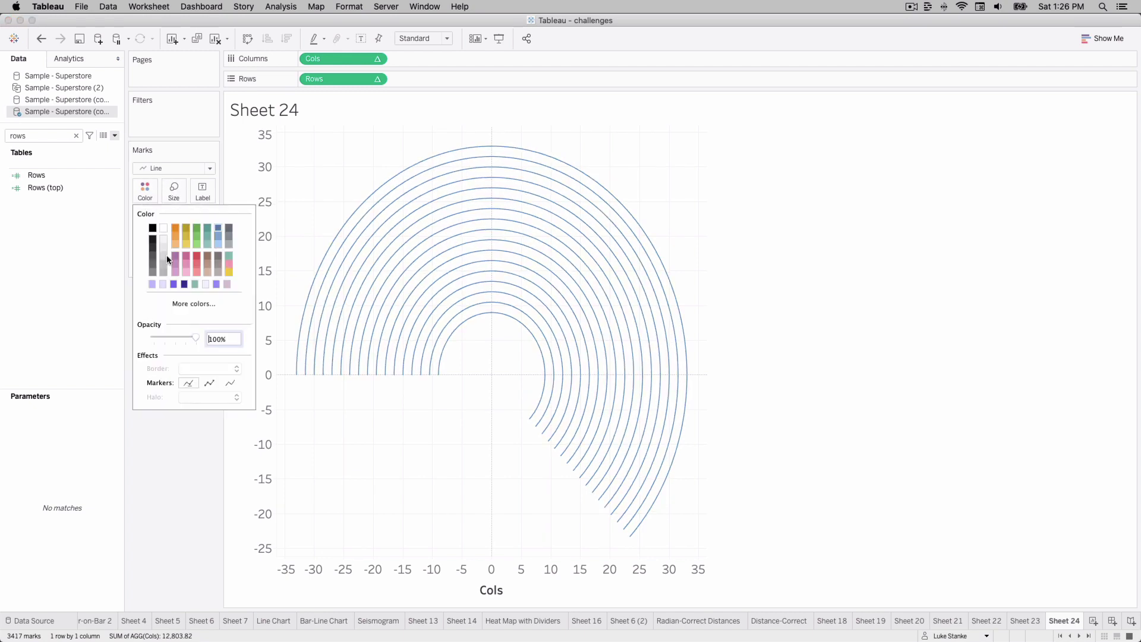
click(163, 257)
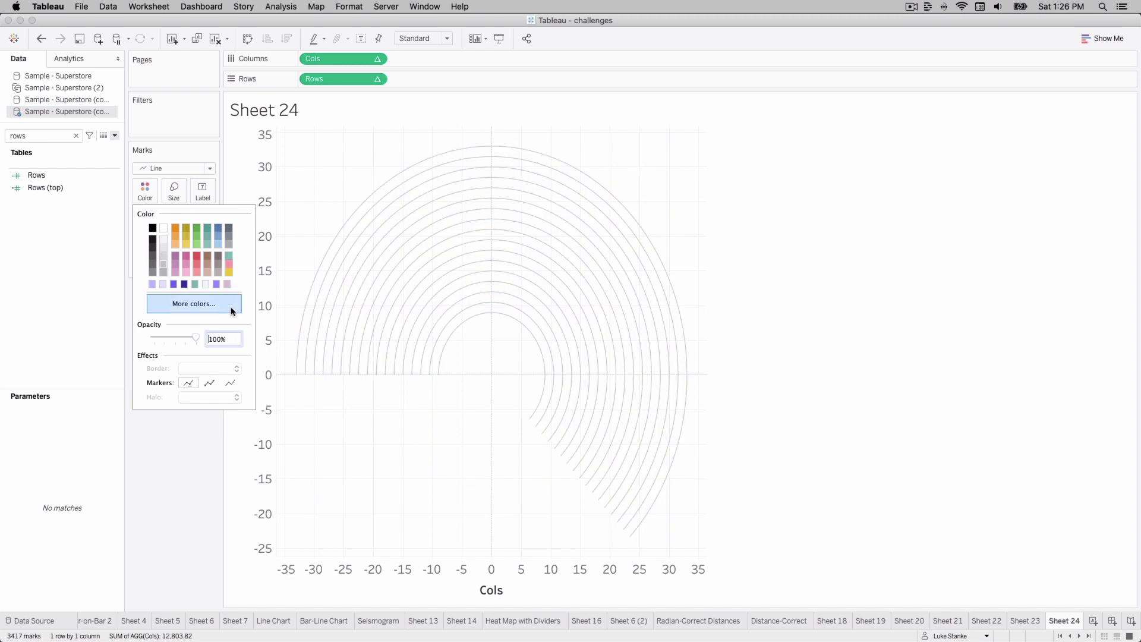
click(726, 387)
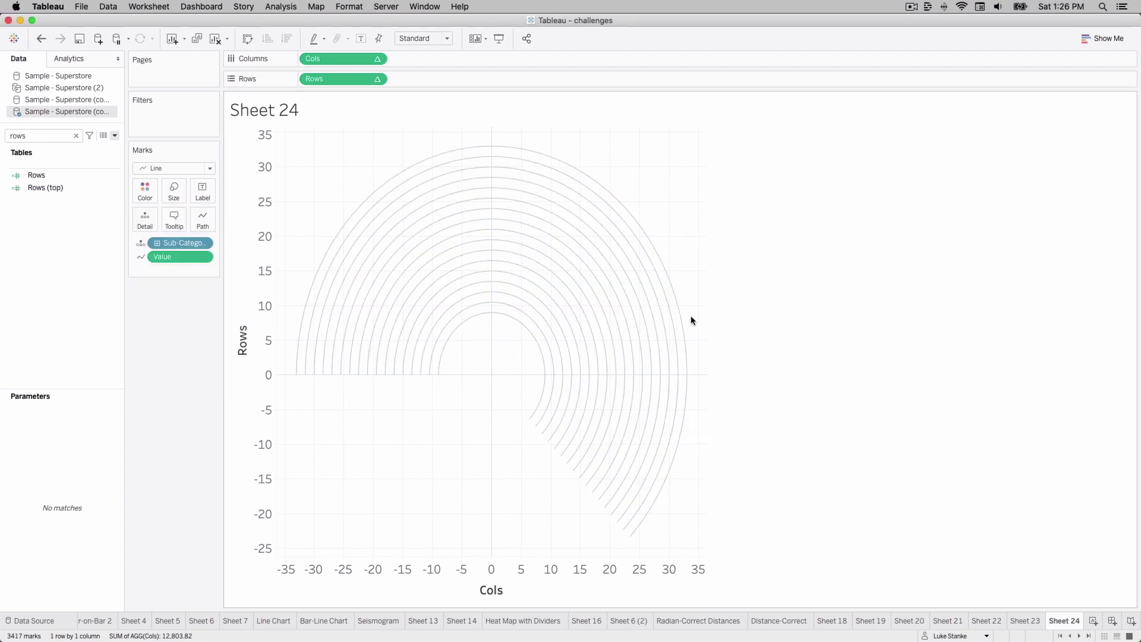
- Set the column grid lines and zero lines of the chart to None
right_click(666, 171)
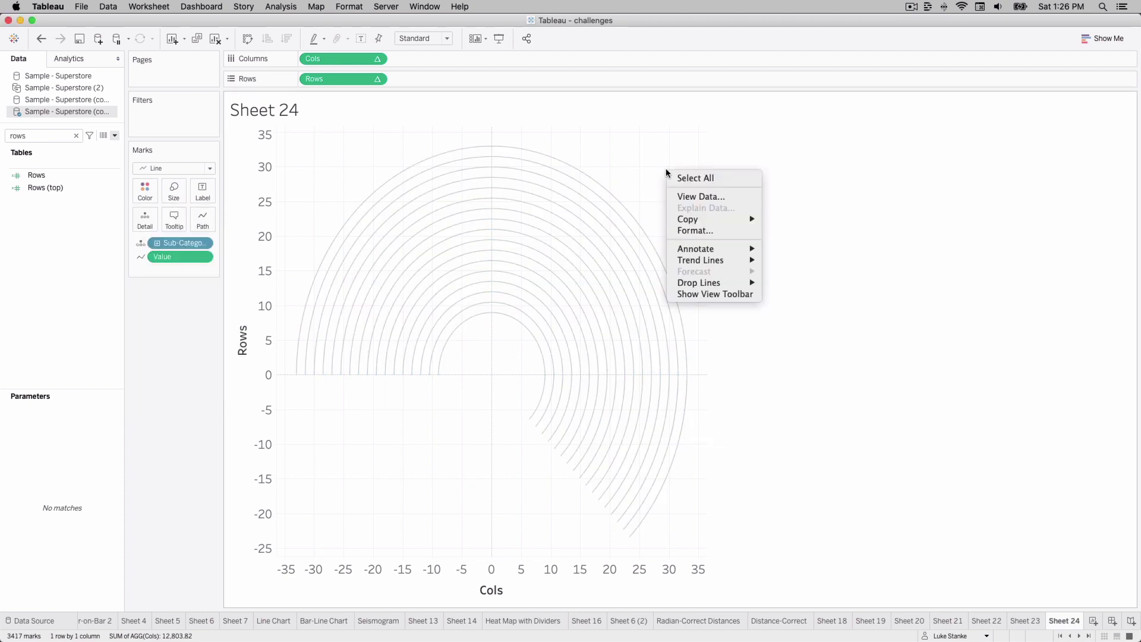
click(712, 230)
click(60, 79)
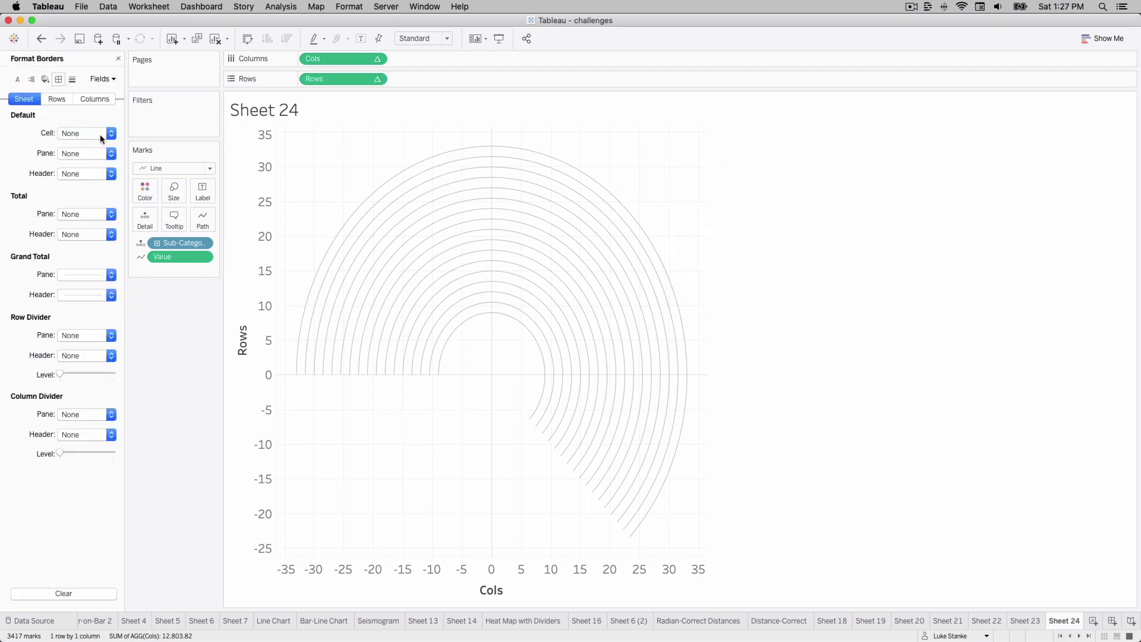
click(93, 99)
click(72, 80)
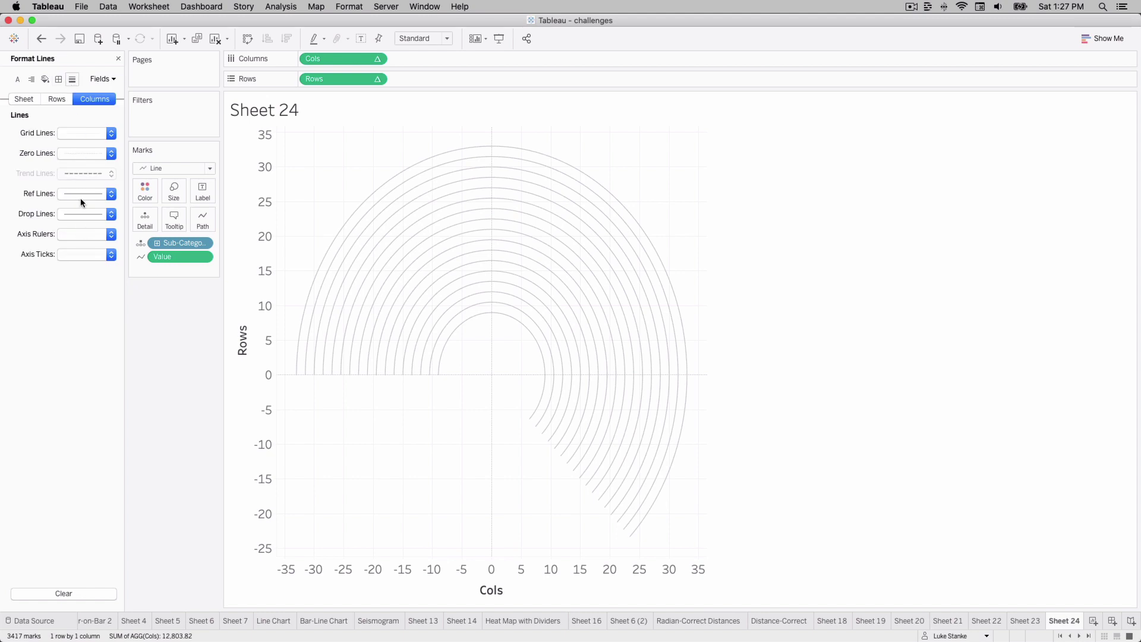
click(75, 137)
click(106, 151)
click(111, 155)
click(108, 170)
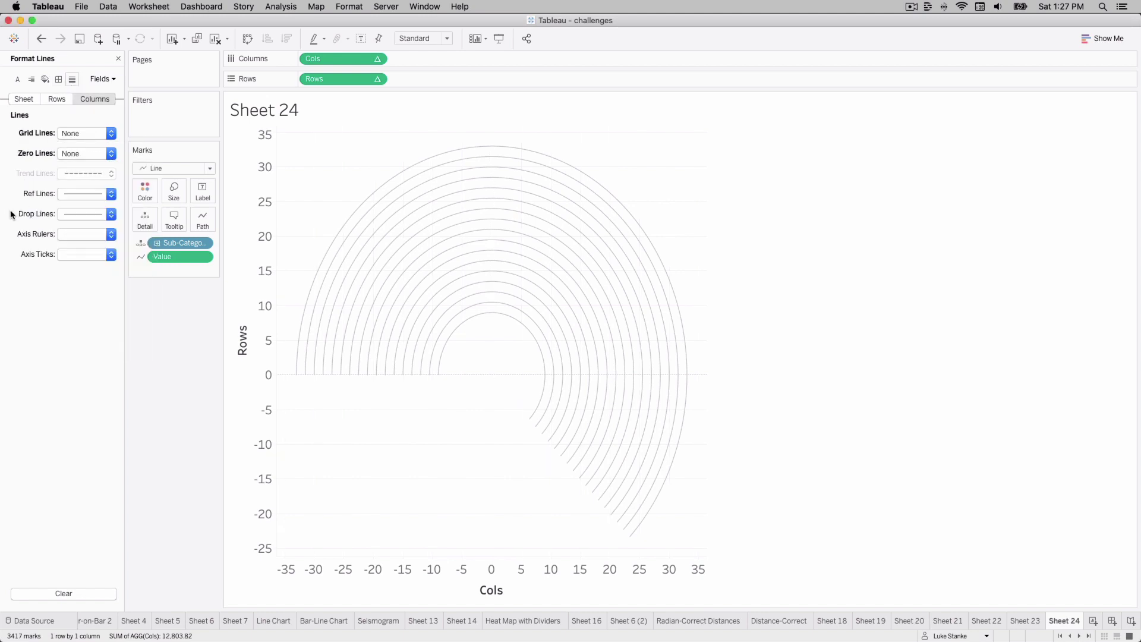
- Set the column axis rulers and axis ticks to None
click(110, 233)
click(76, 250)
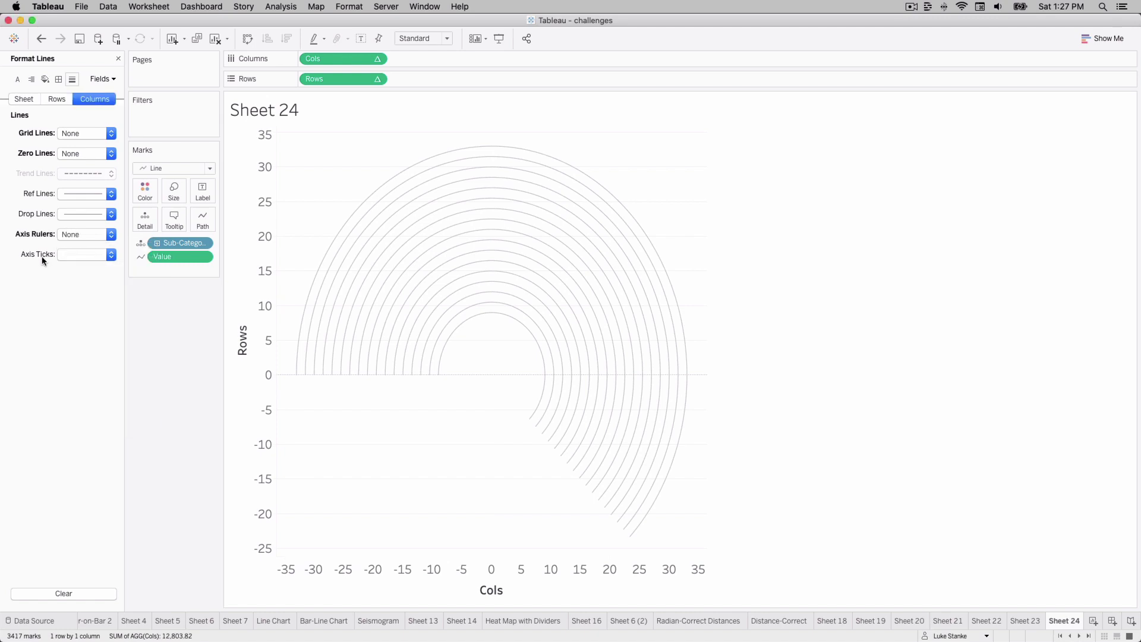
click(96, 256)
click(98, 269)
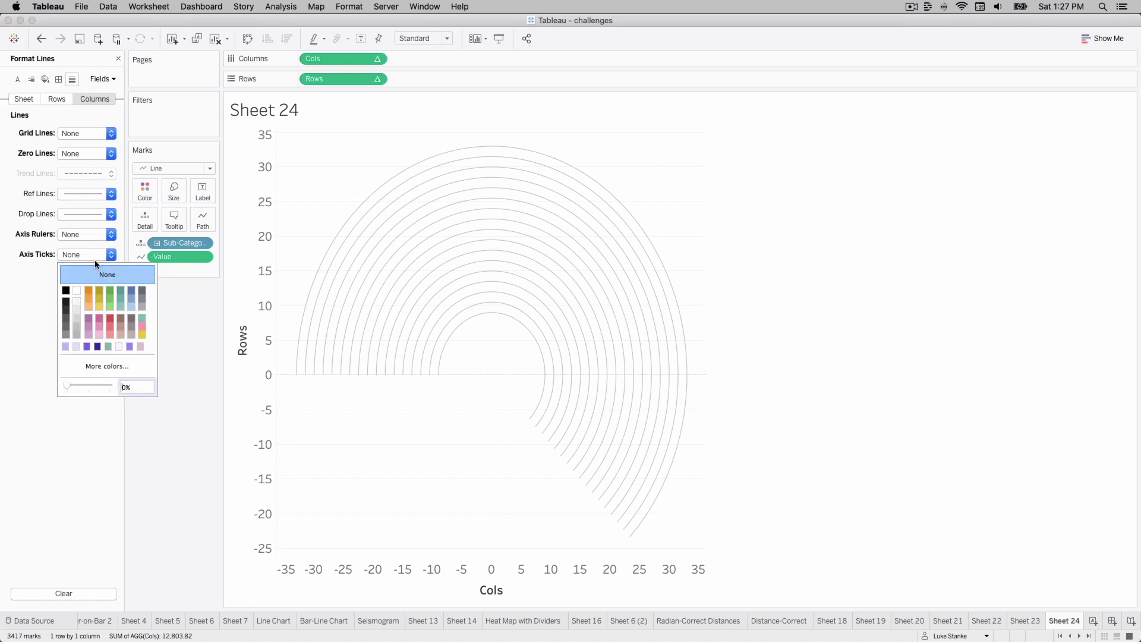
- Set the row grid lines, zero lines, axis rulers and axis ticks to None, and close the line formatting
click(57, 99)
click(84, 135)
click(80, 150)
click(66, 154)
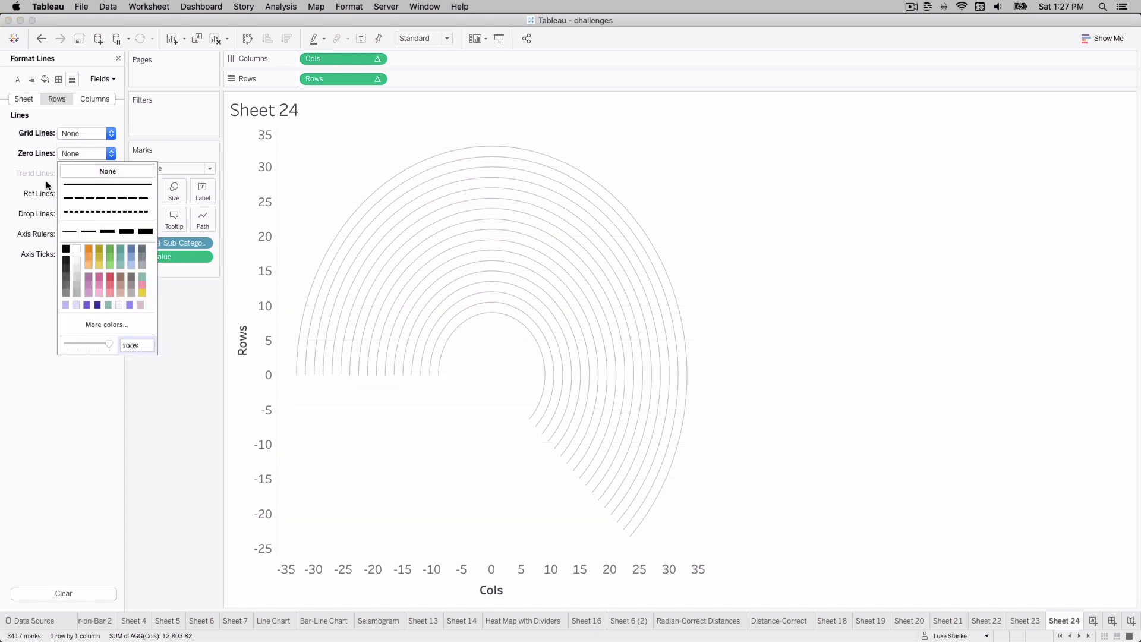
click(71, 171)
click(94, 234)
click(90, 252)
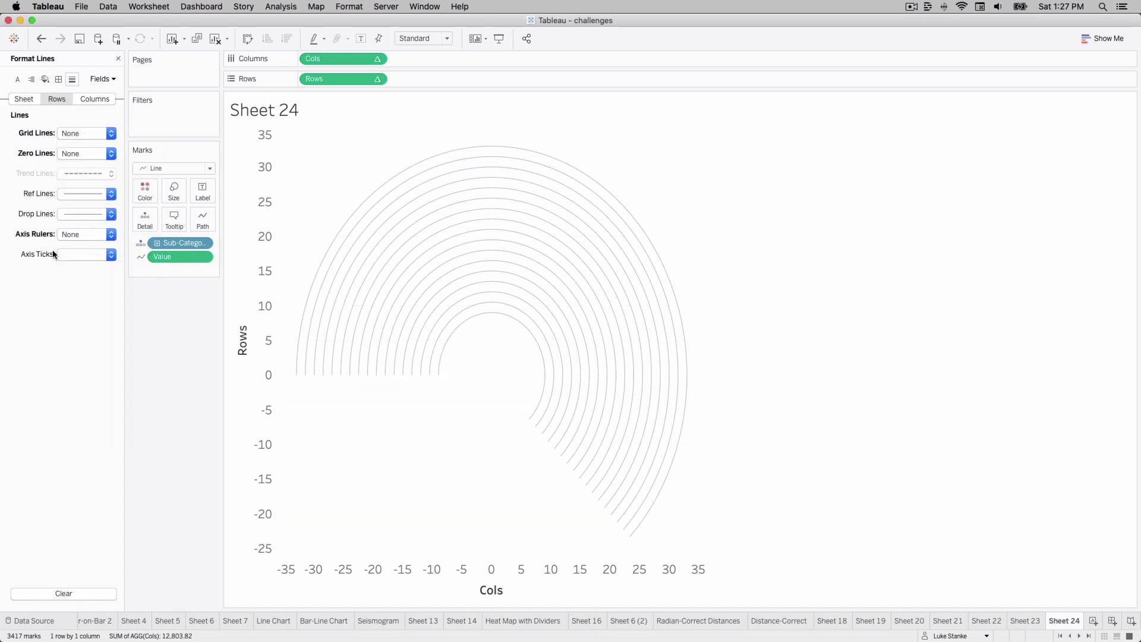
click(85, 258)
click(81, 273)
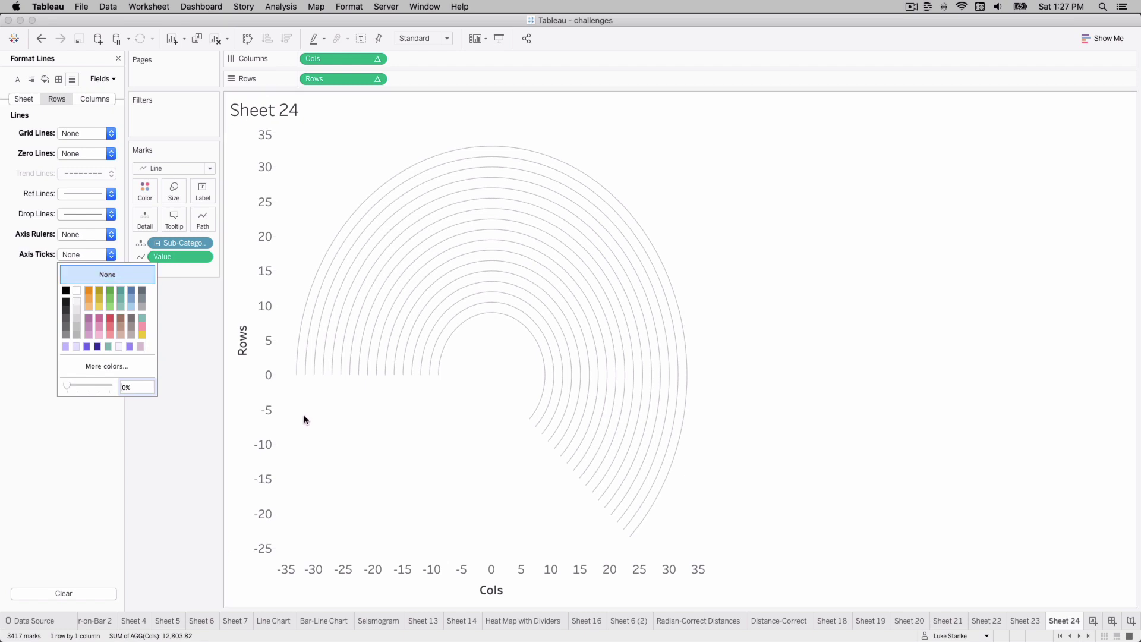
click(365, 429)
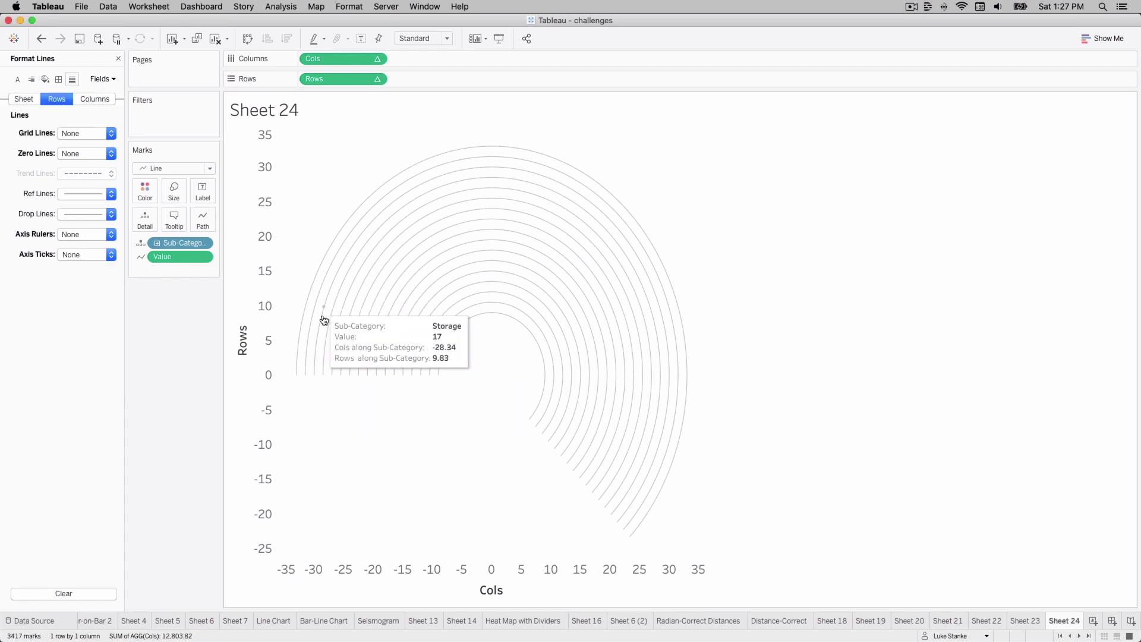
mouse_move(634, 469)
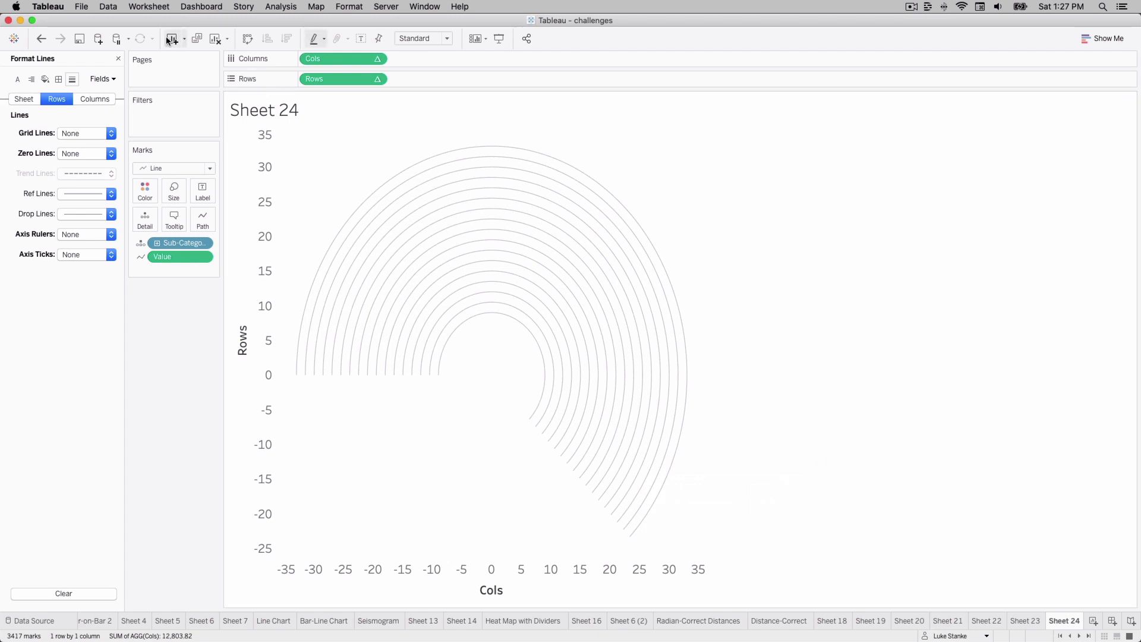
click(119, 59)
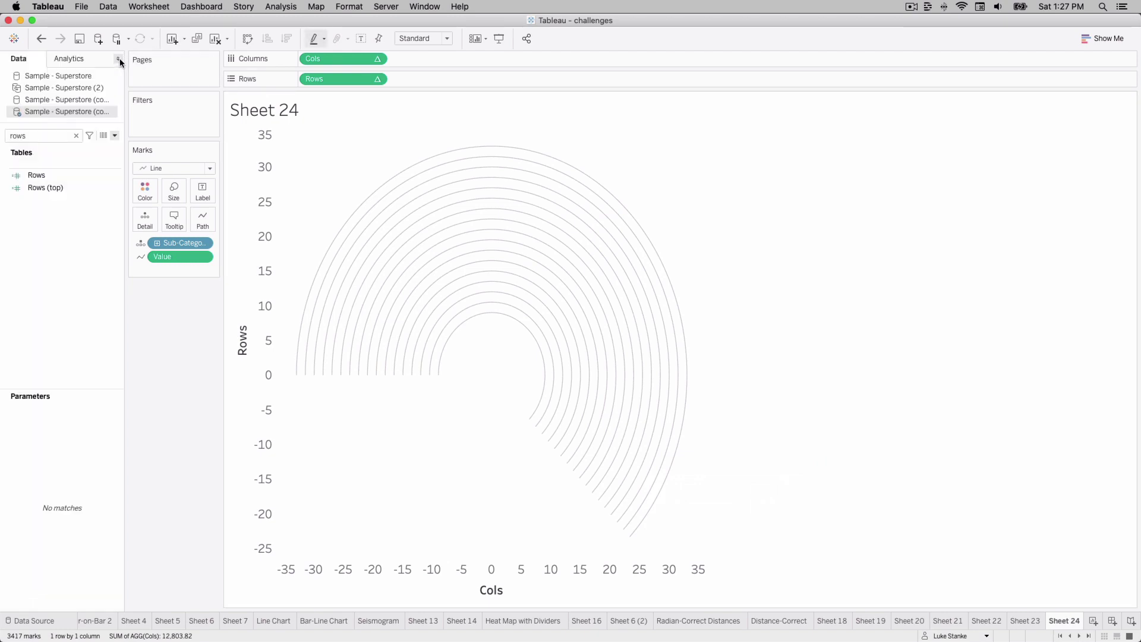
- Find the % Sales Normalized calculated field and review its formula without changing it
double_click(52, 136)
key(BackSpace)
text(nor)
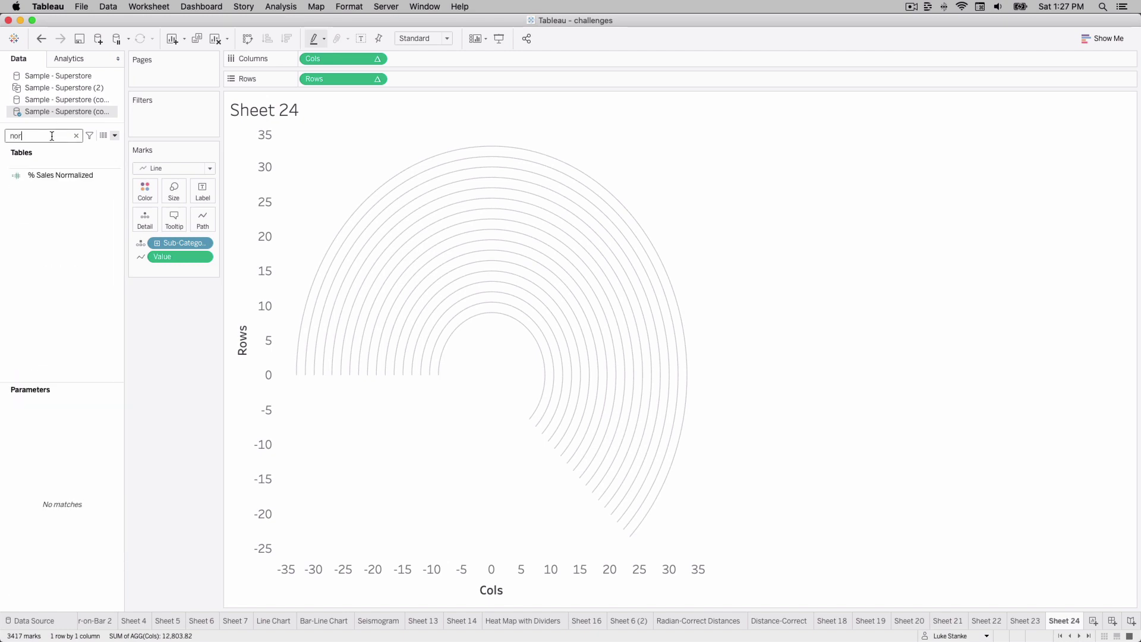
click(57, 174)
right_click(57, 174)
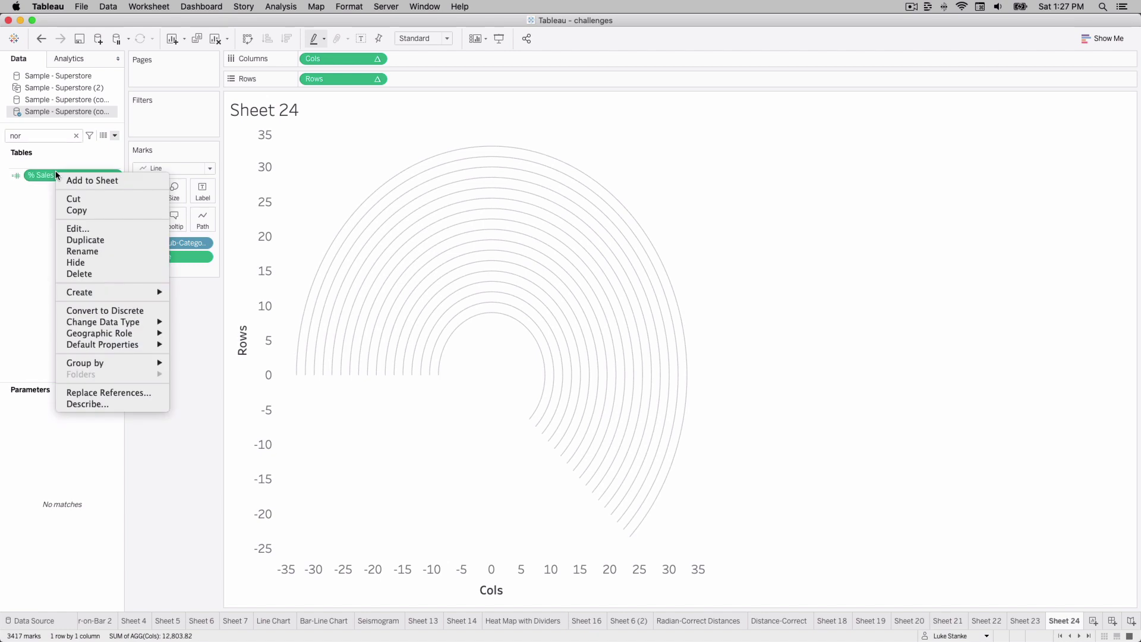
click(123, 228)
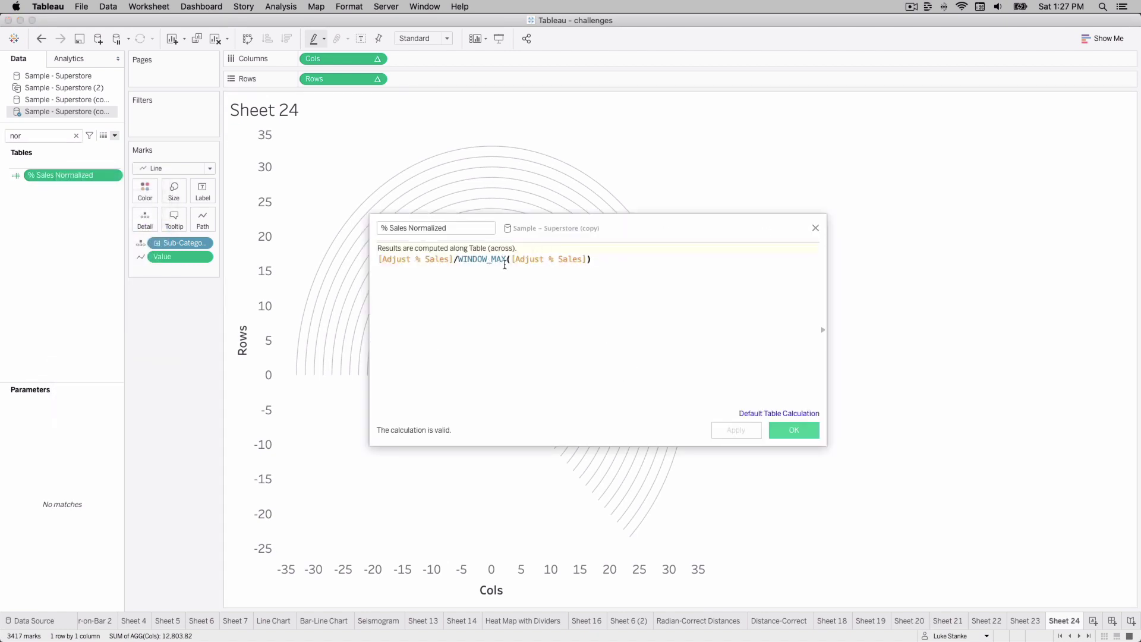
click(816, 229)
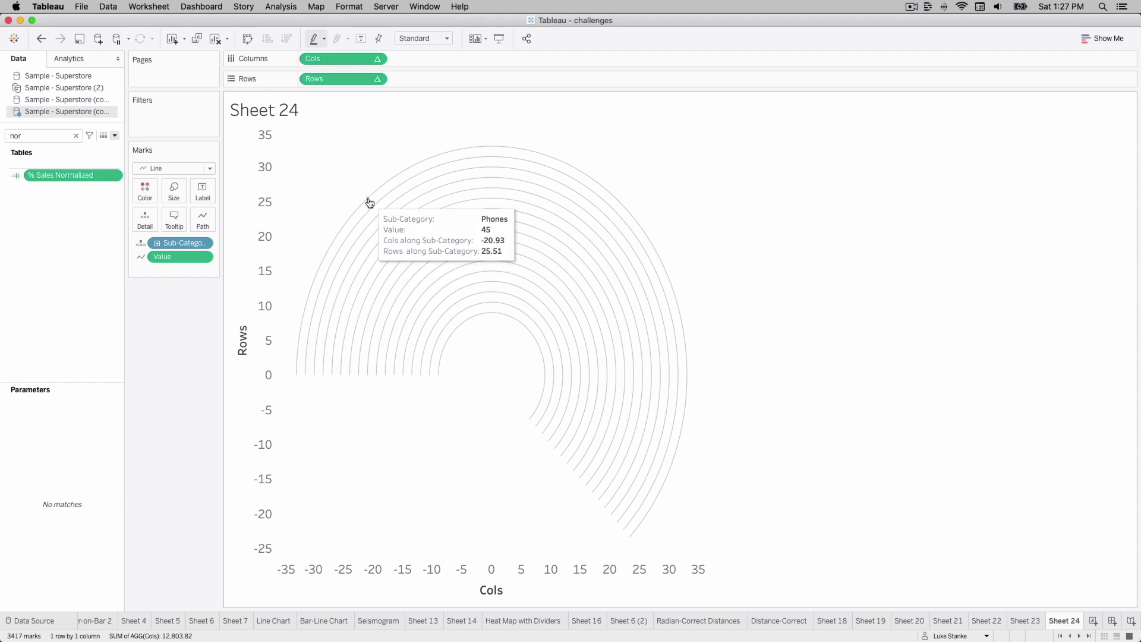
- Create a calculated field named "% Sales Normalized | TF" with the formula [% Value] <= [% Sales Normalized]
click(116, 136)
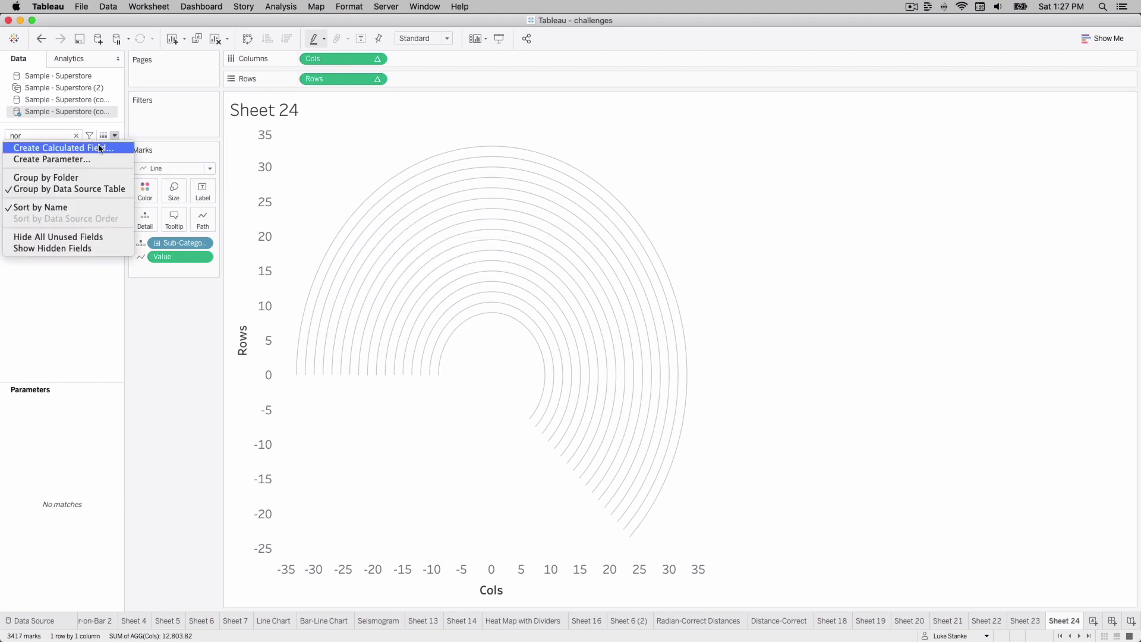
click(100, 148)
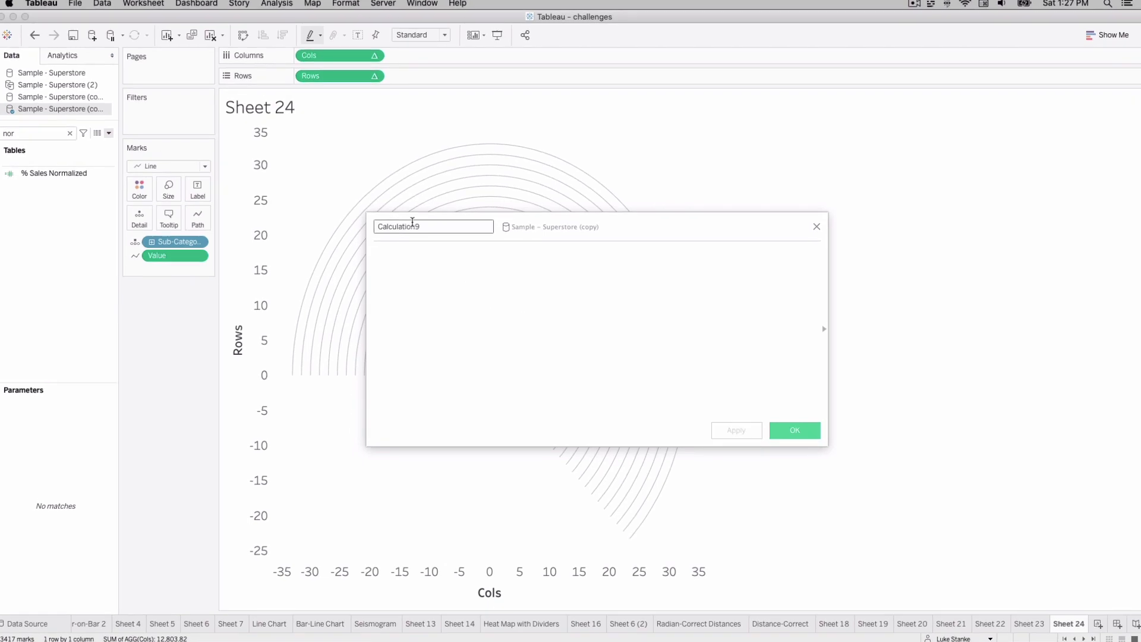
text(% Sales)
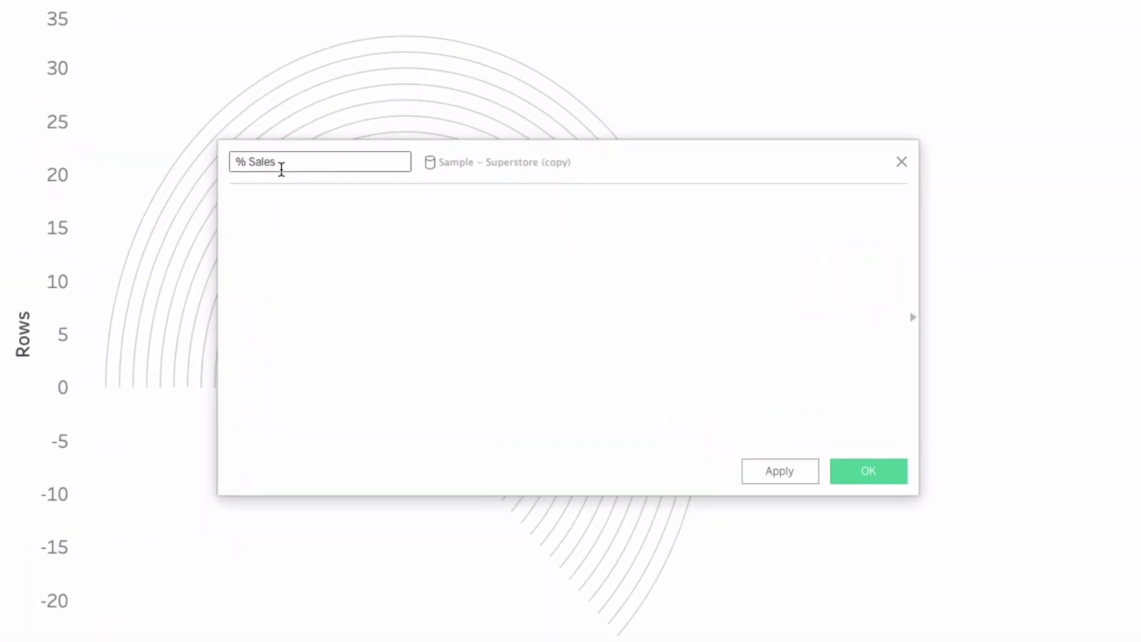
text( Normalized | TF)
click(302, 260)
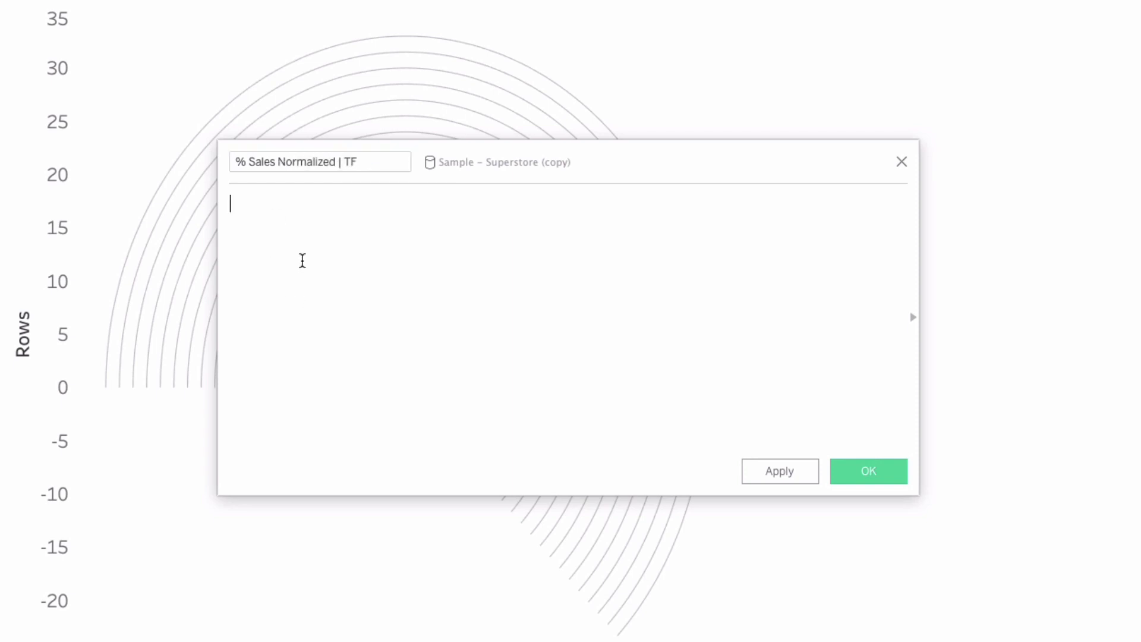
text([% va)
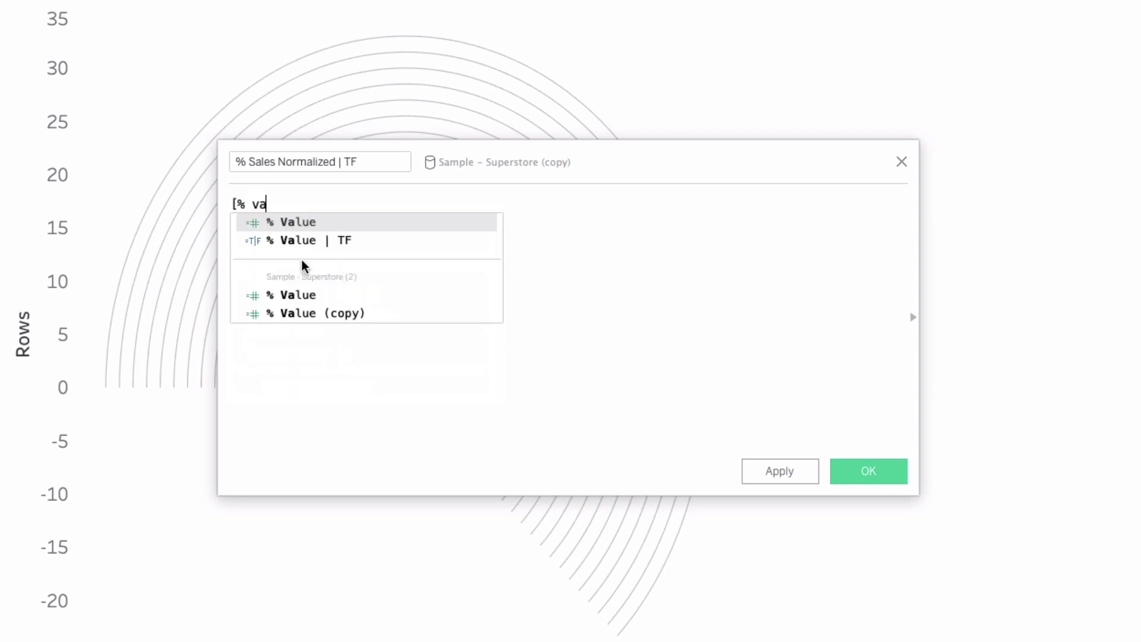
key(Return)
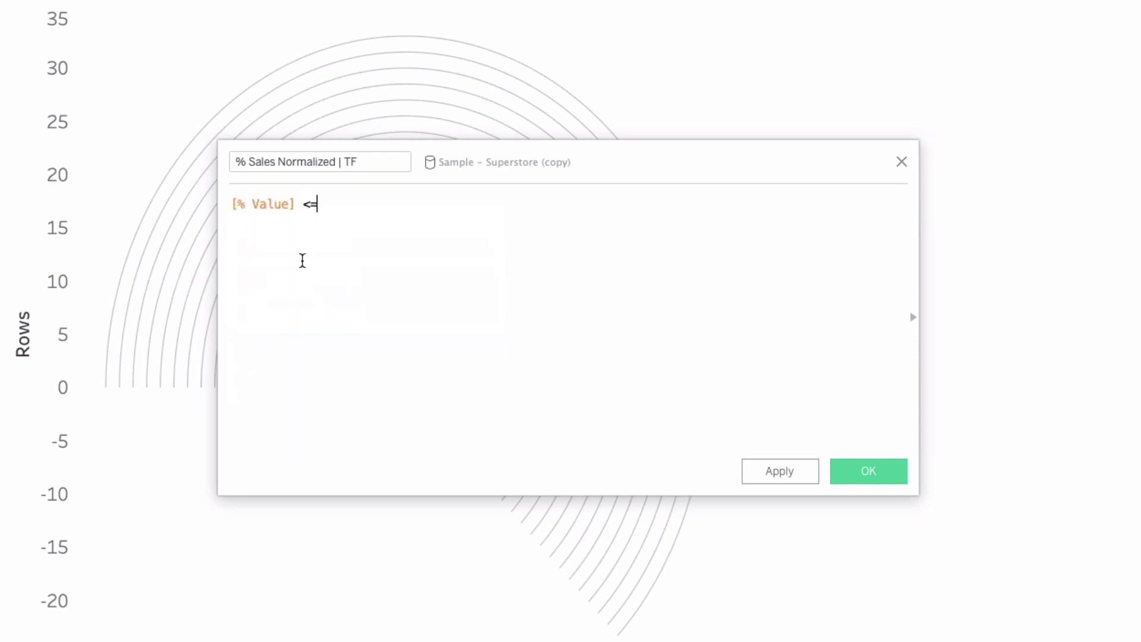
text(<= norm)
key(Return)
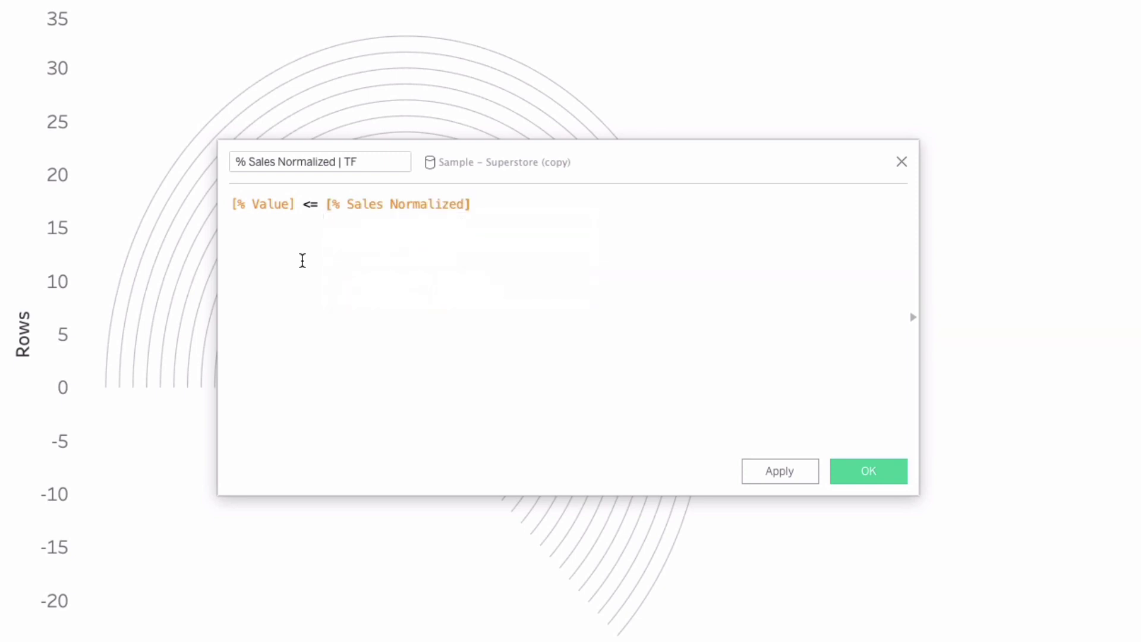
- Check the calculation error and wrap [% Value] in MIN() so the formula compares aggregates
key(Home)
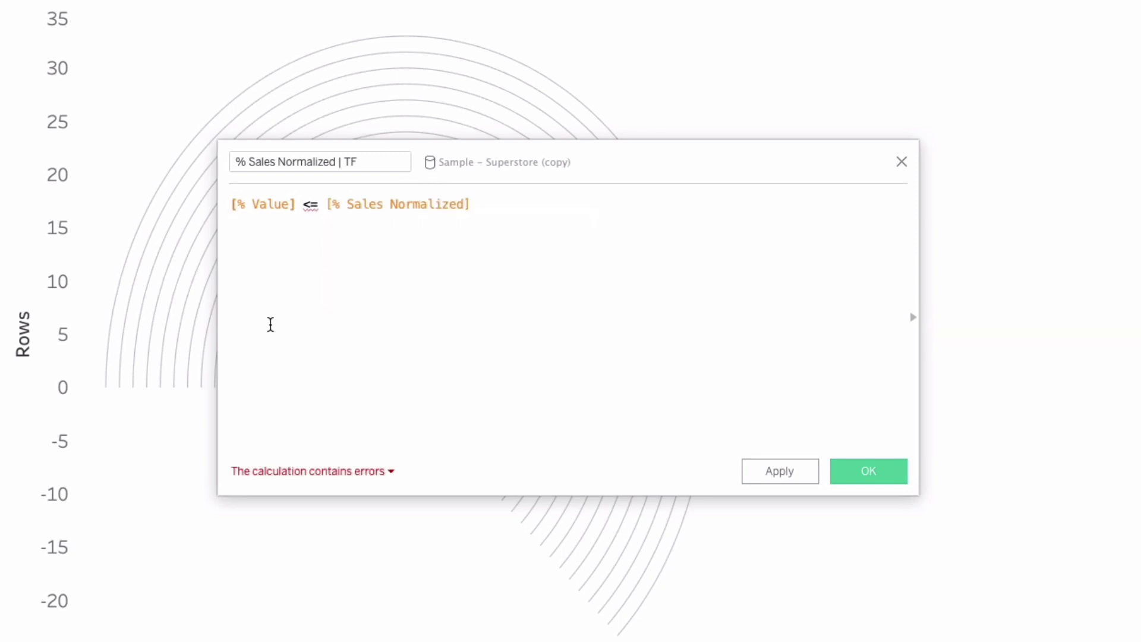
click(281, 472)
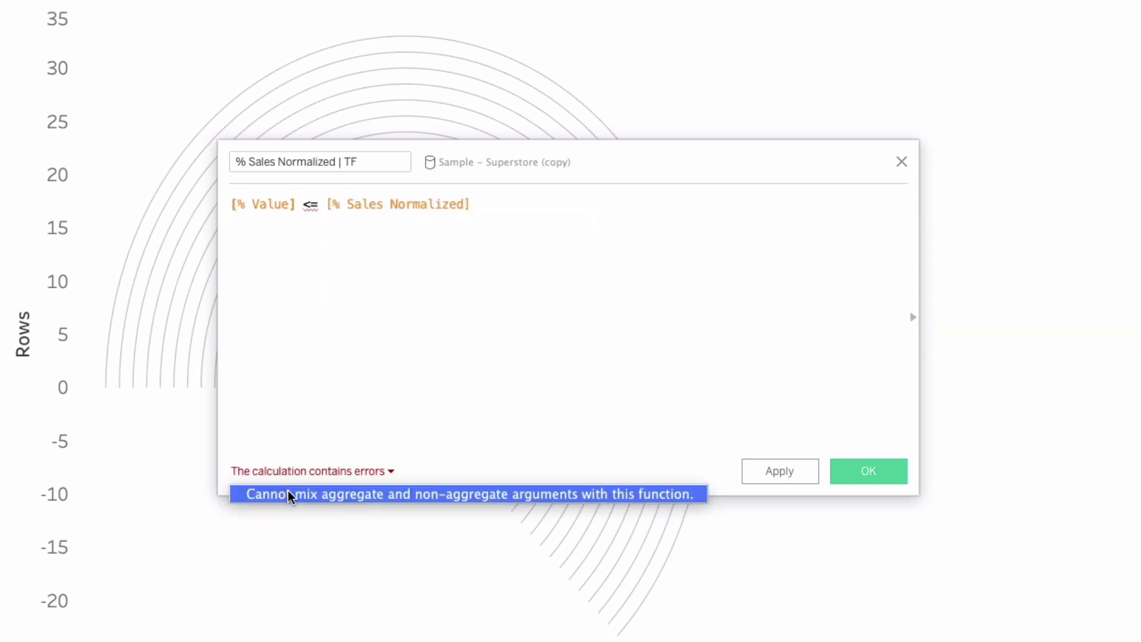
click(257, 205)
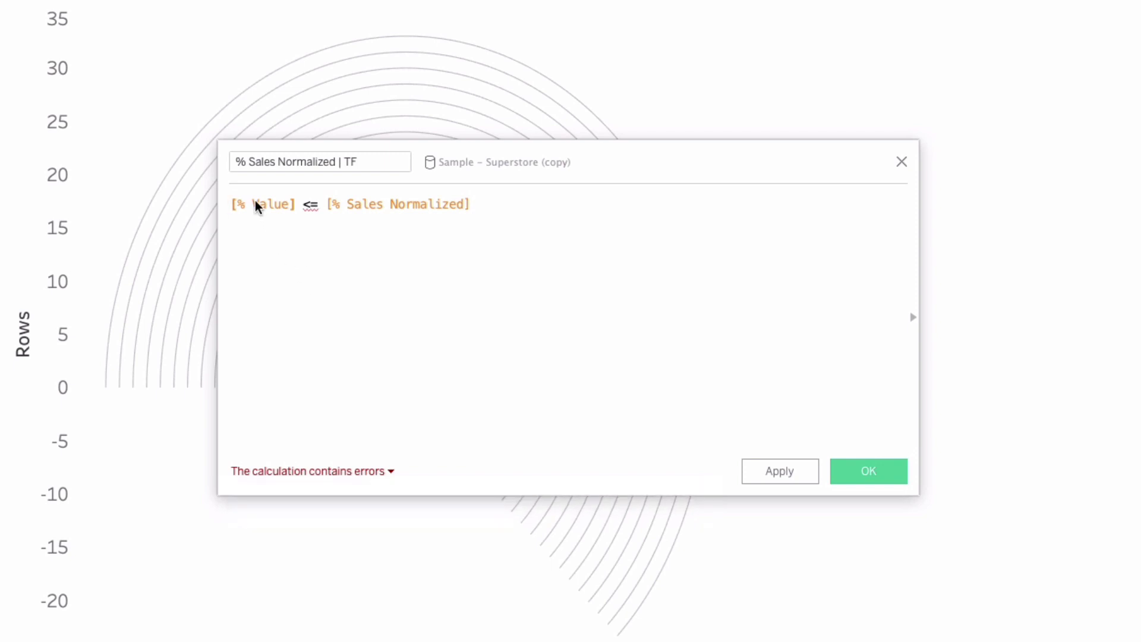
text(MIN()
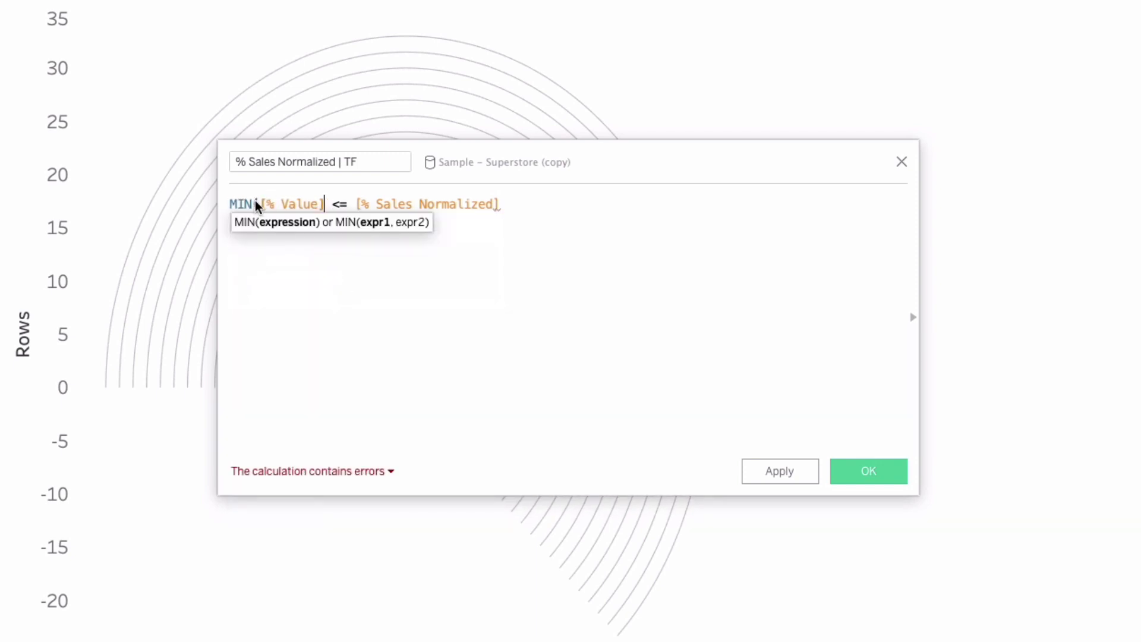
text())
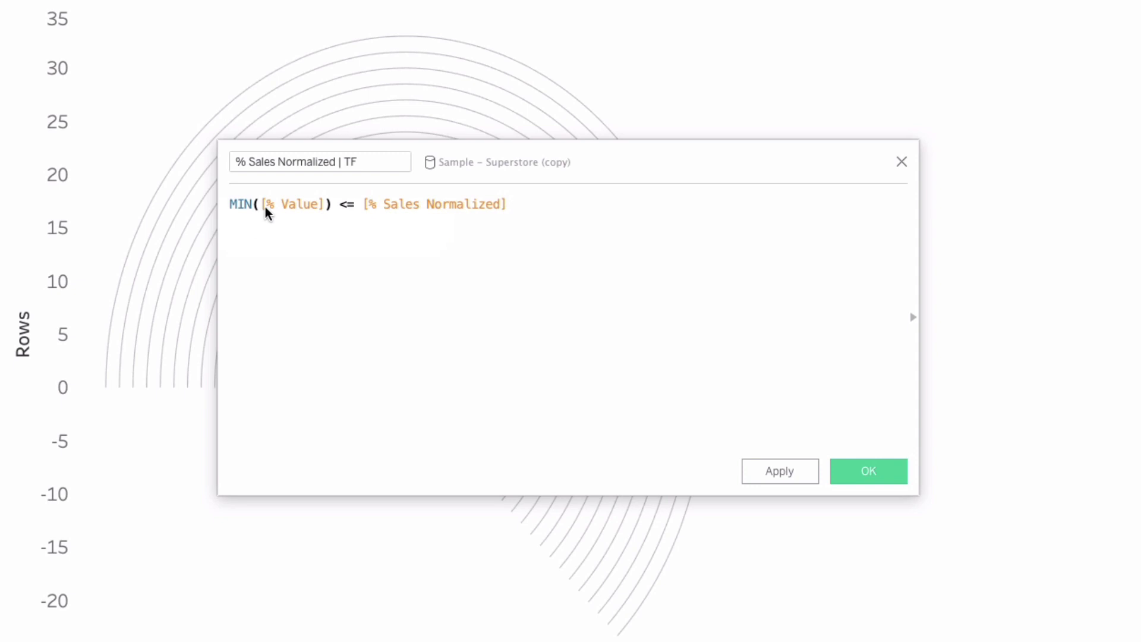
double_click(289, 205)
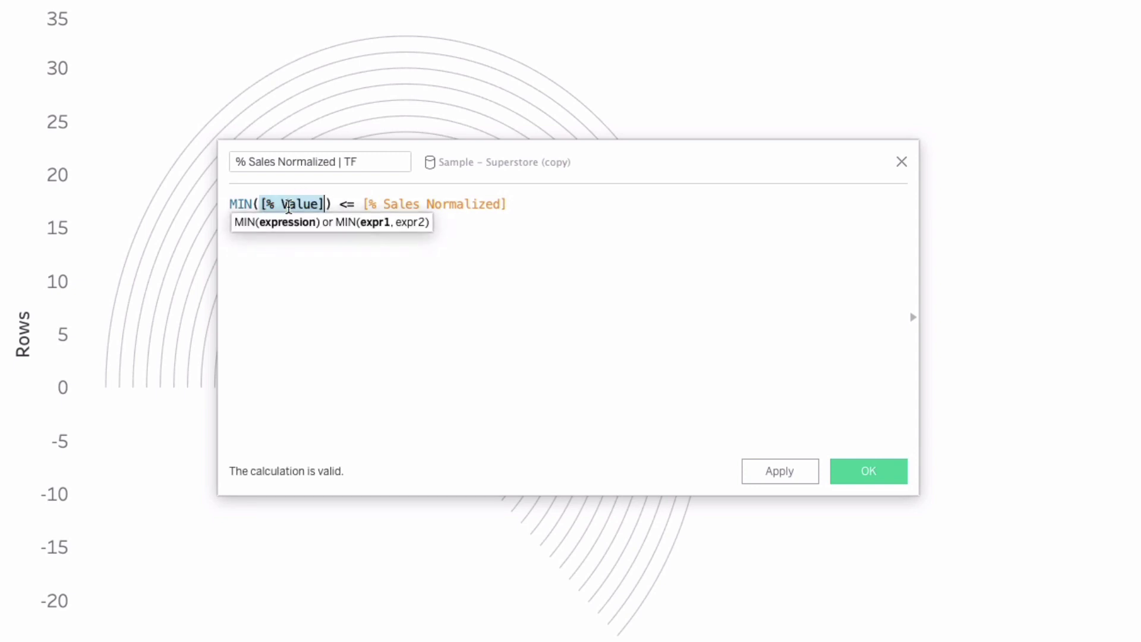
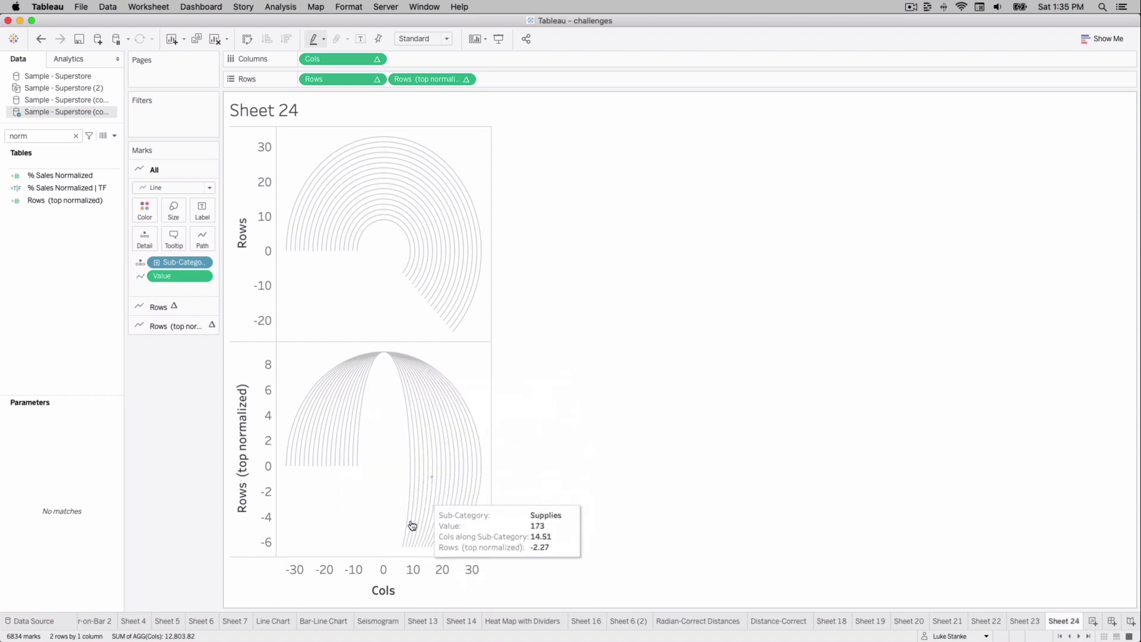
- In the Rows (top normalized) table calculation, compute the nested Index | Sub-Cat using the specific dimension Sub-Category
click(463, 84)
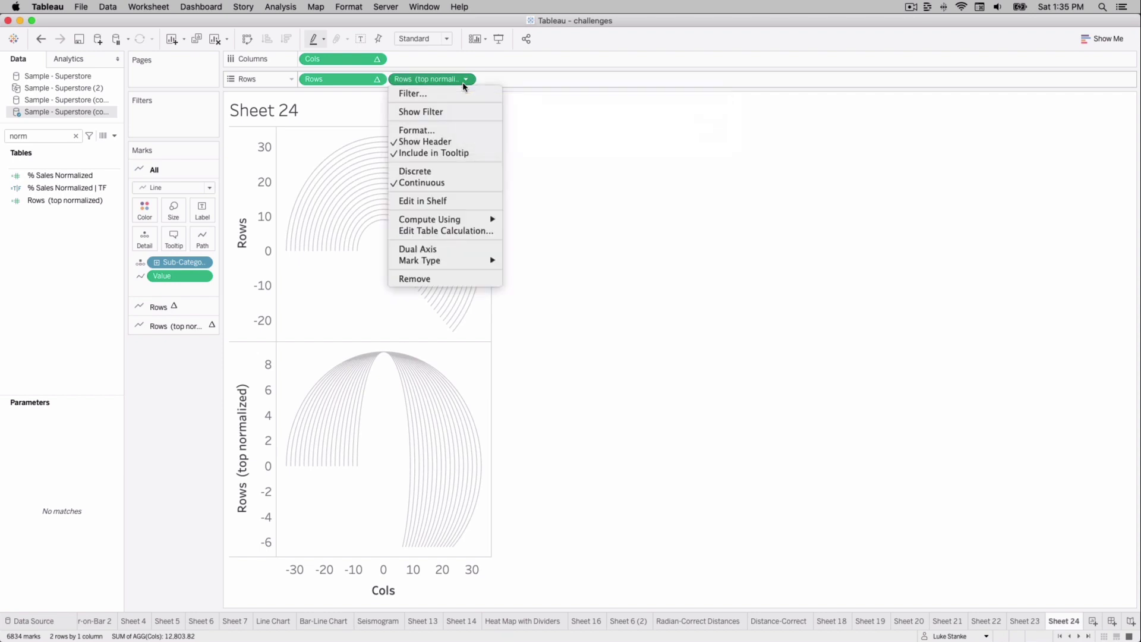
click(470, 231)
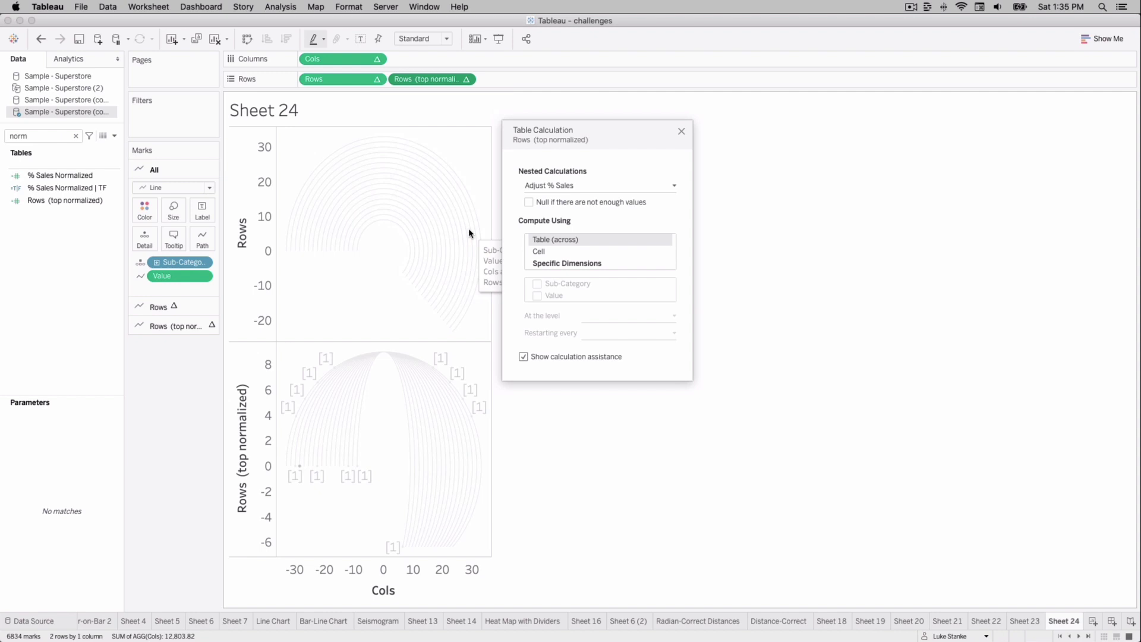
click(555, 187)
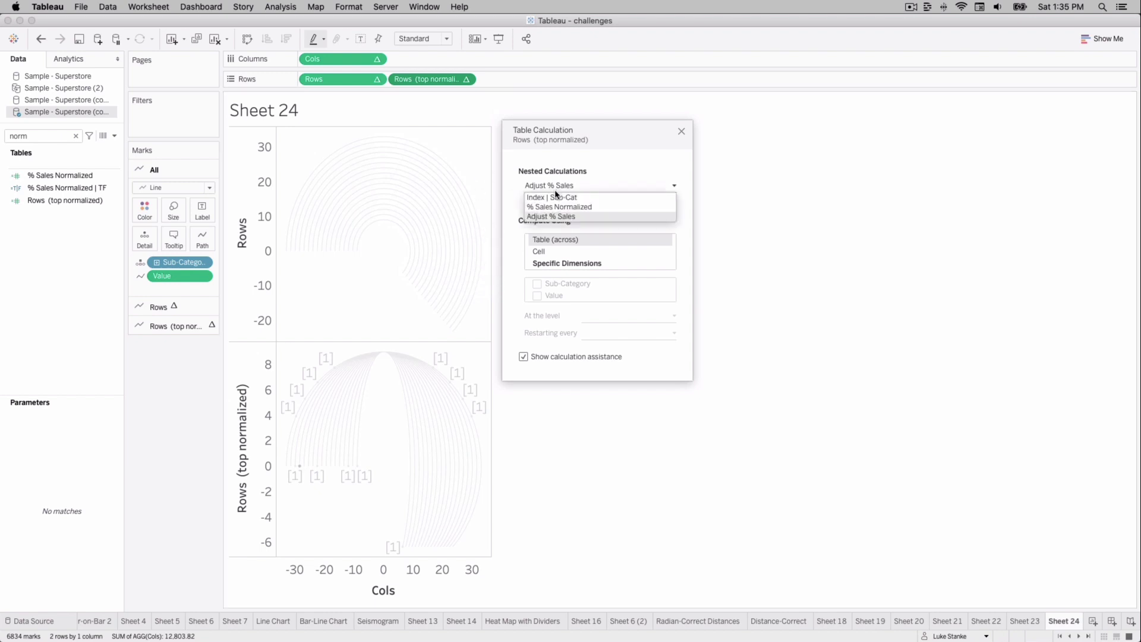
click(554, 198)
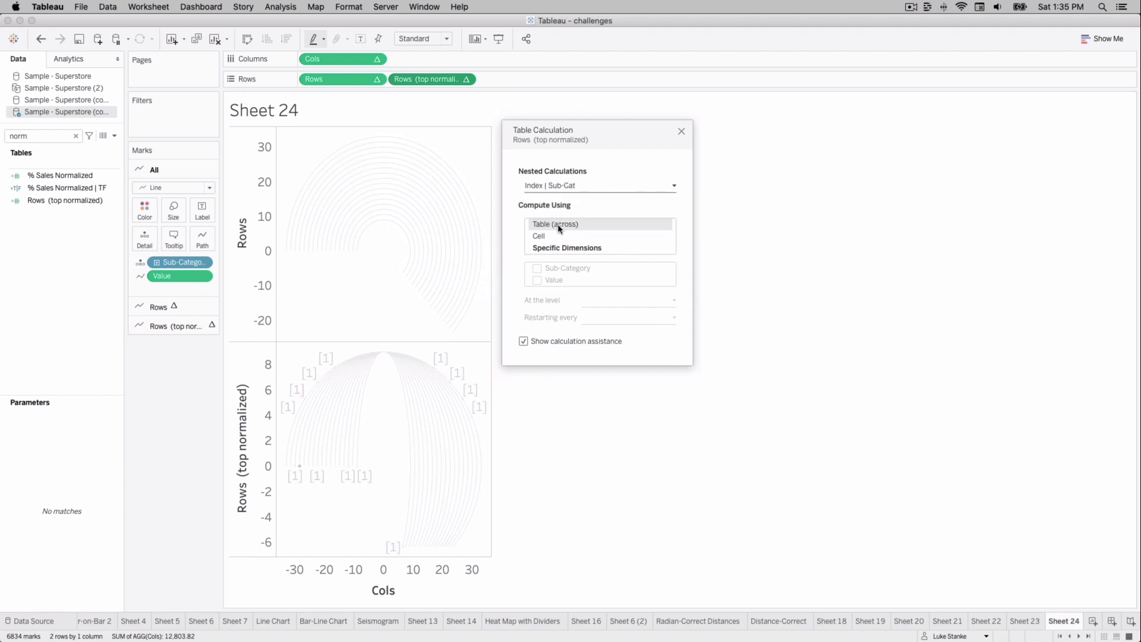
click(542, 249)
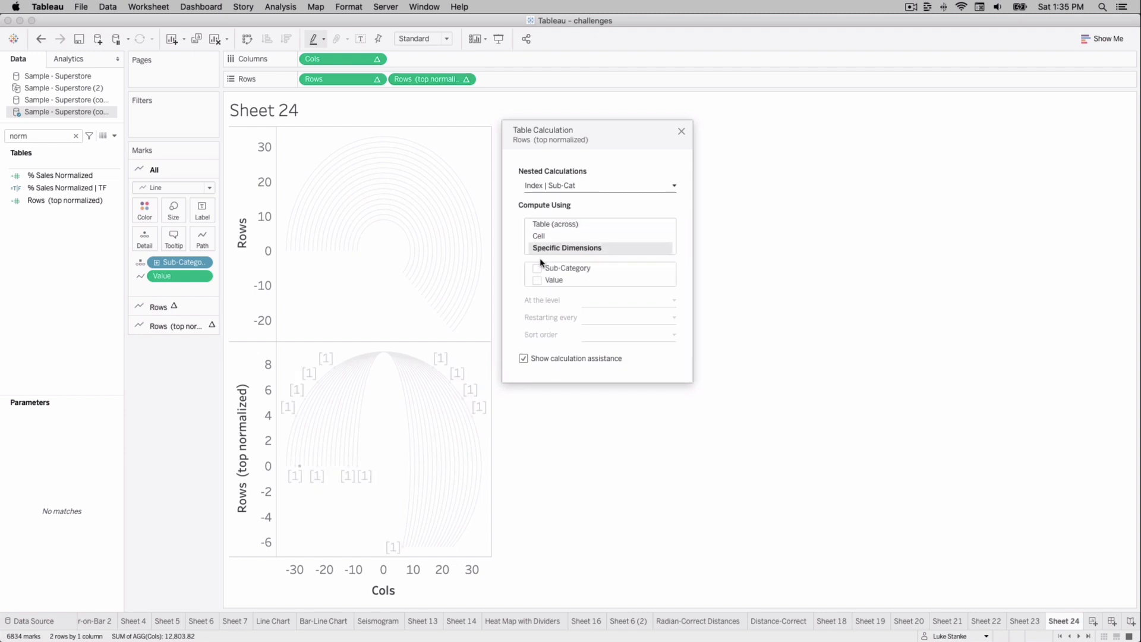
click(538, 269)
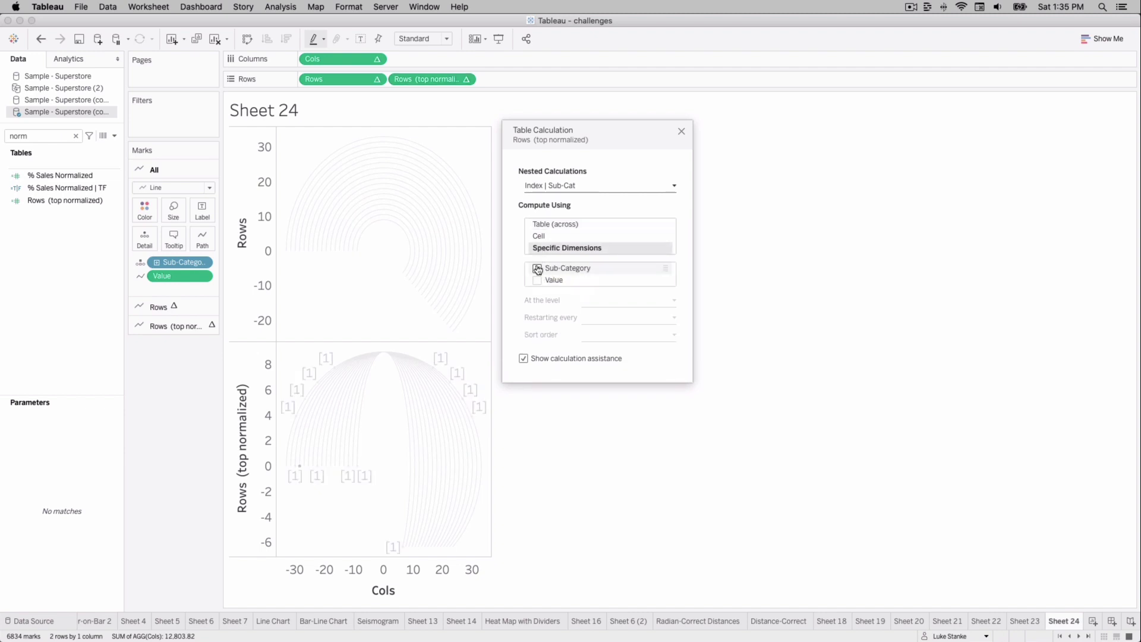
- Give the nested Index | Sub-Cat calculation a custom sort order by the sum of Sales, ascending
click(592, 334)
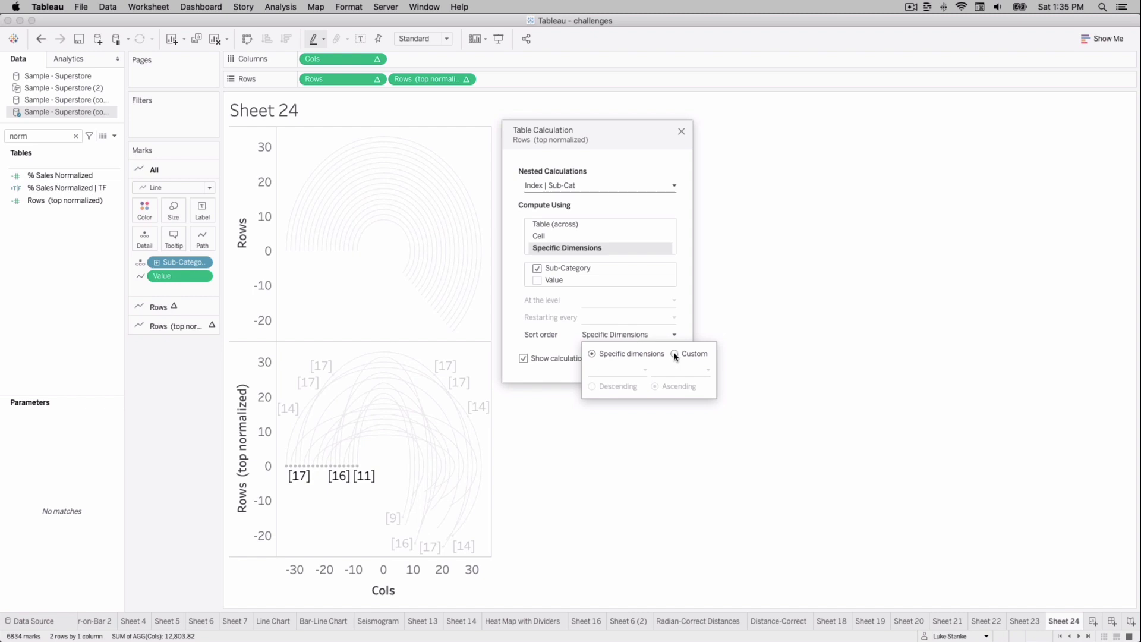
click(675, 354)
click(630, 371)
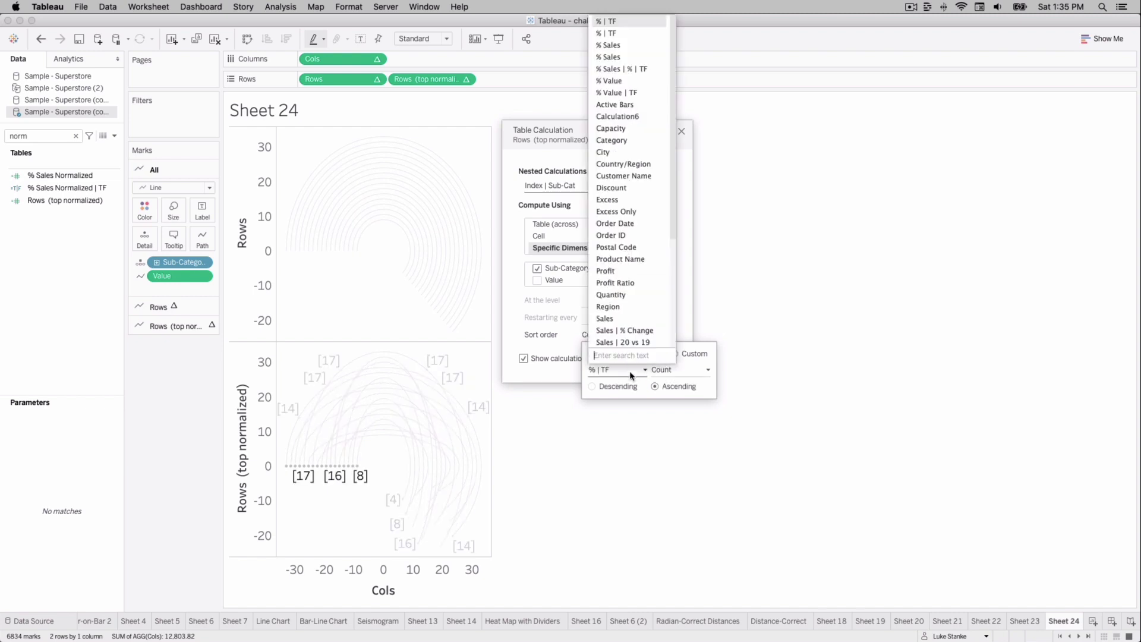
text(Sa)
key(Down)
key(Down)
key(Down)
key(Down)
key(Up)
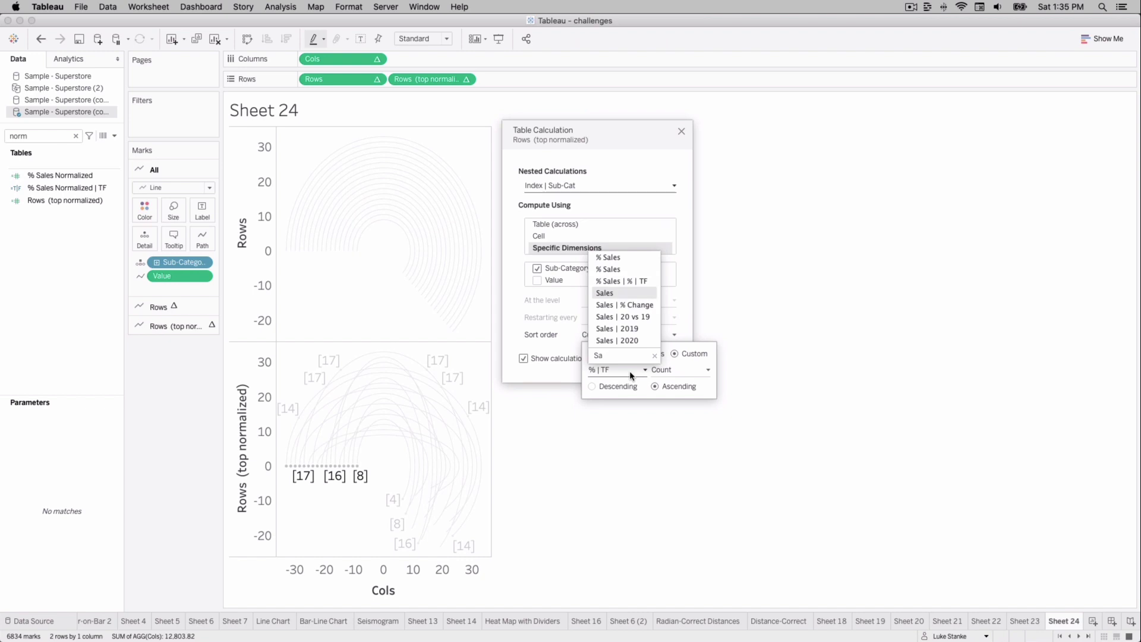
key(Return)
click(677, 369)
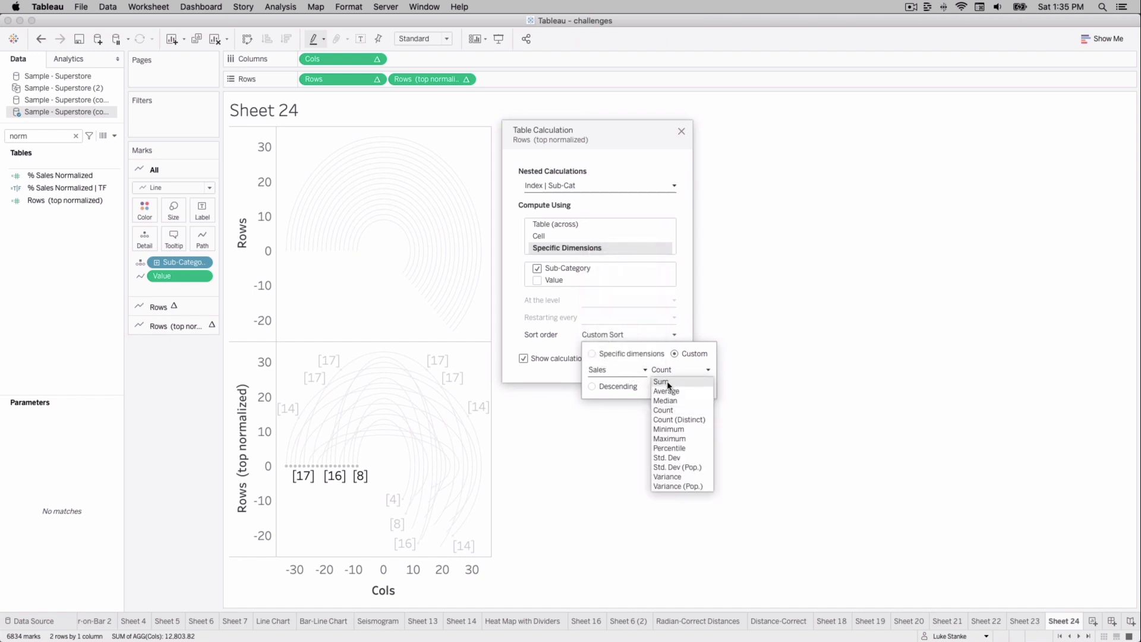
key(Return)
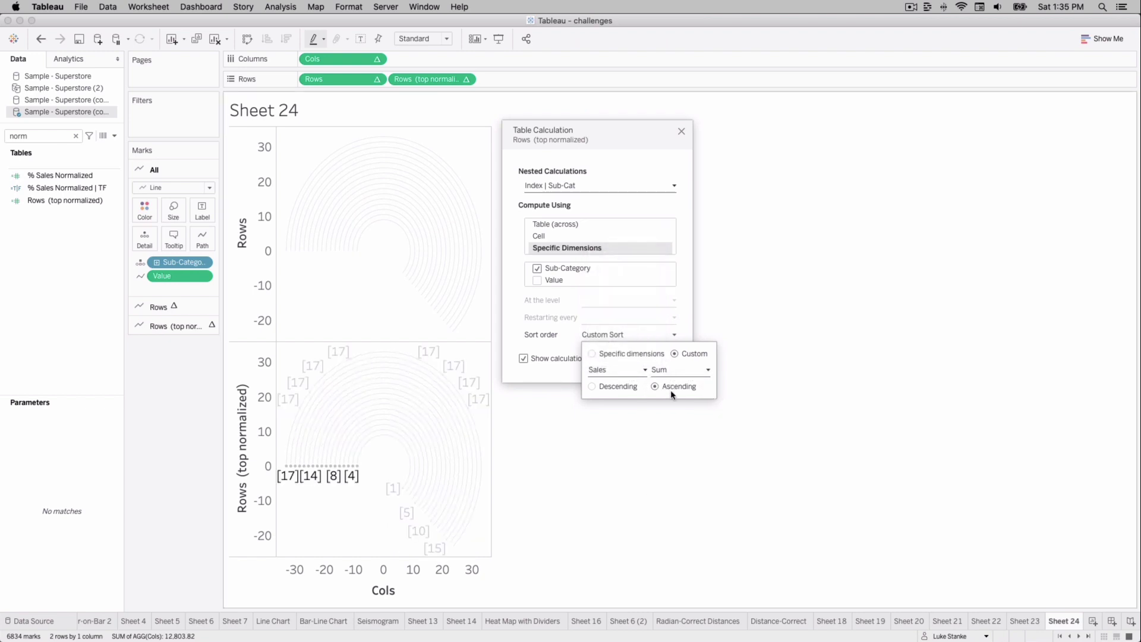
click(632, 458)
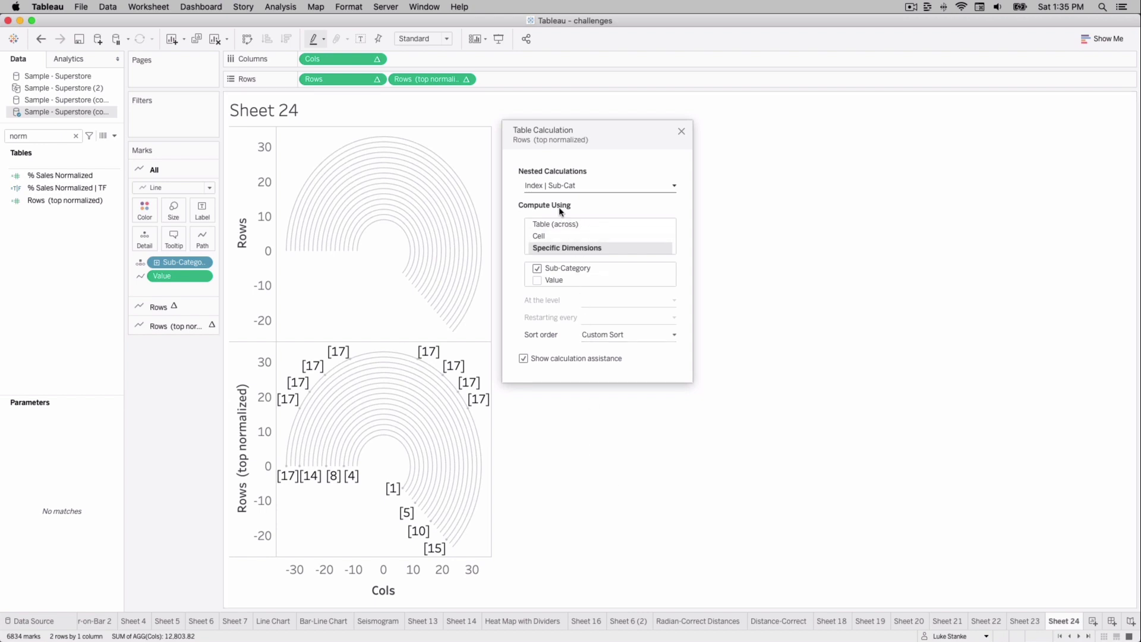
- Compute the nested % Sales Normalized calculation using the specific dimension Sub-Category, and hide the nulls indicator on the chart
click(548, 186)
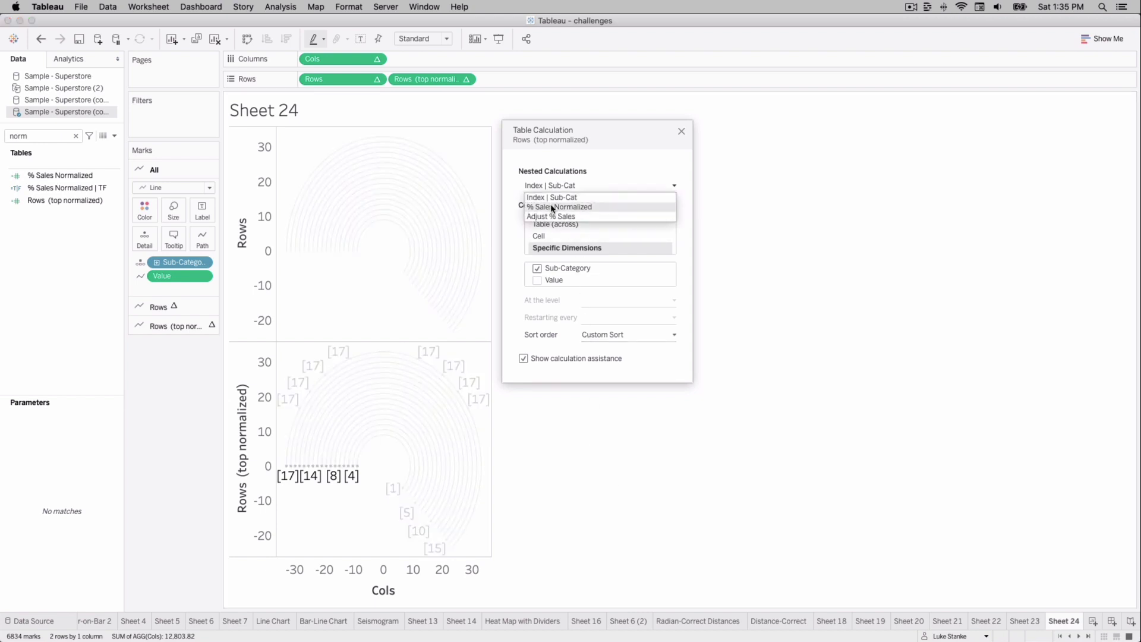
click(552, 207)
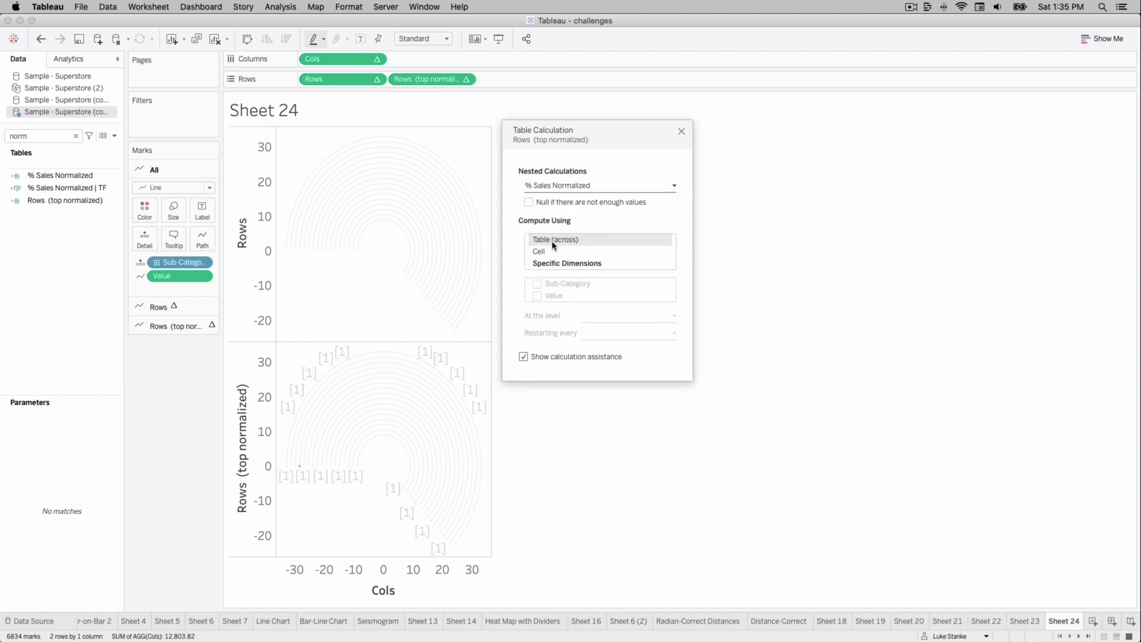
click(553, 266)
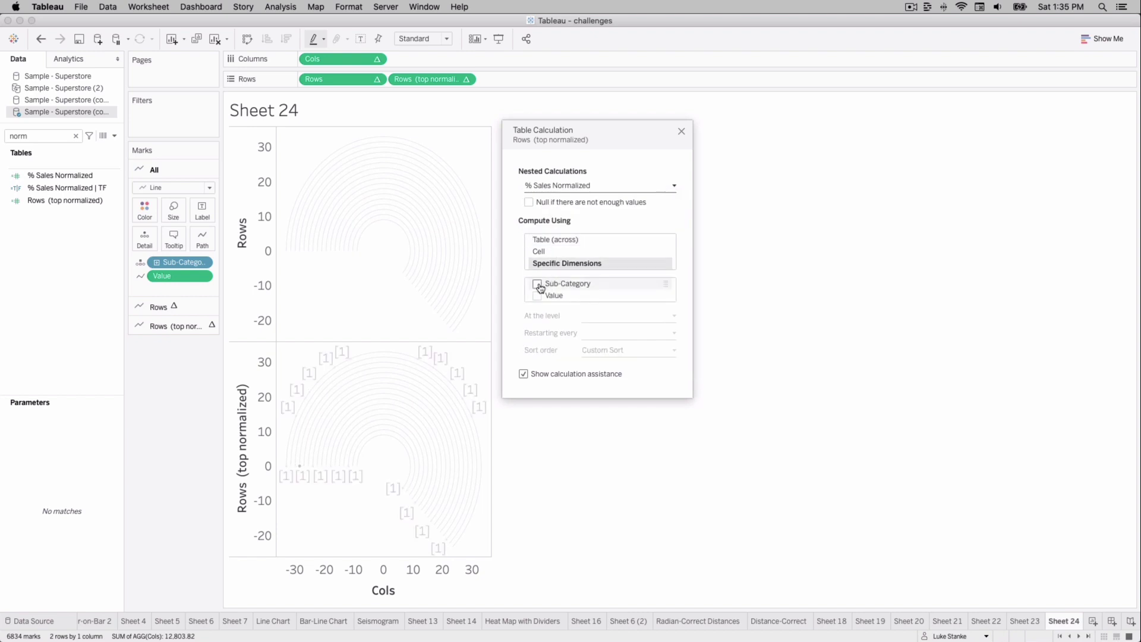
click(538, 285)
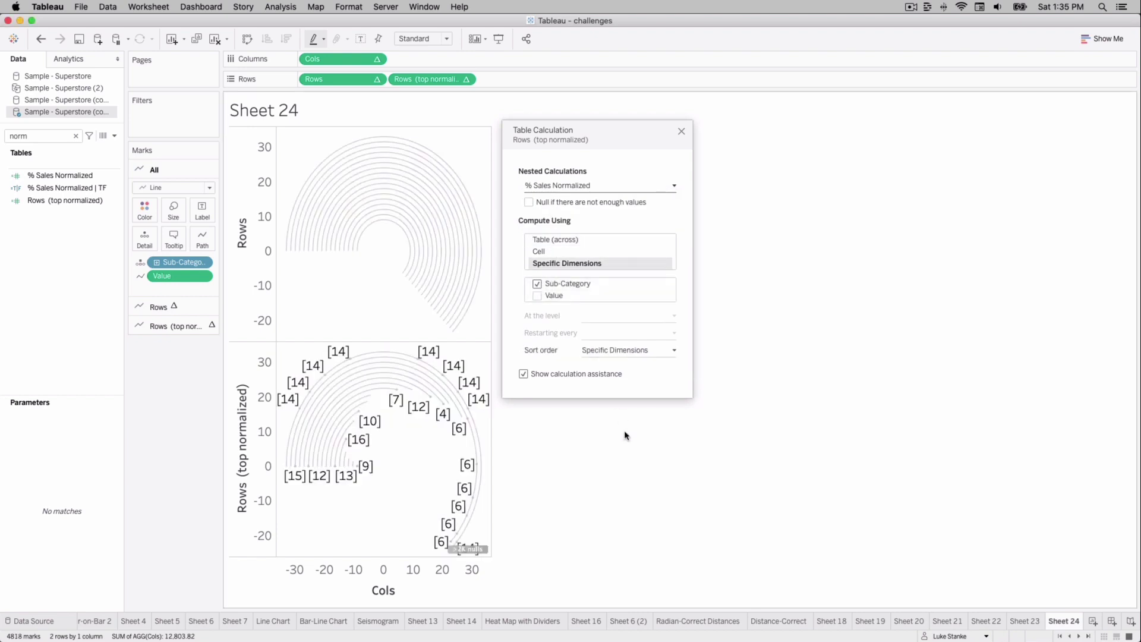
right_click(471, 547)
click(492, 555)
- Compute the nested Adjust % Sales calculation using the specific dimension Sub-Category and close the table calculation settings
click(590, 185)
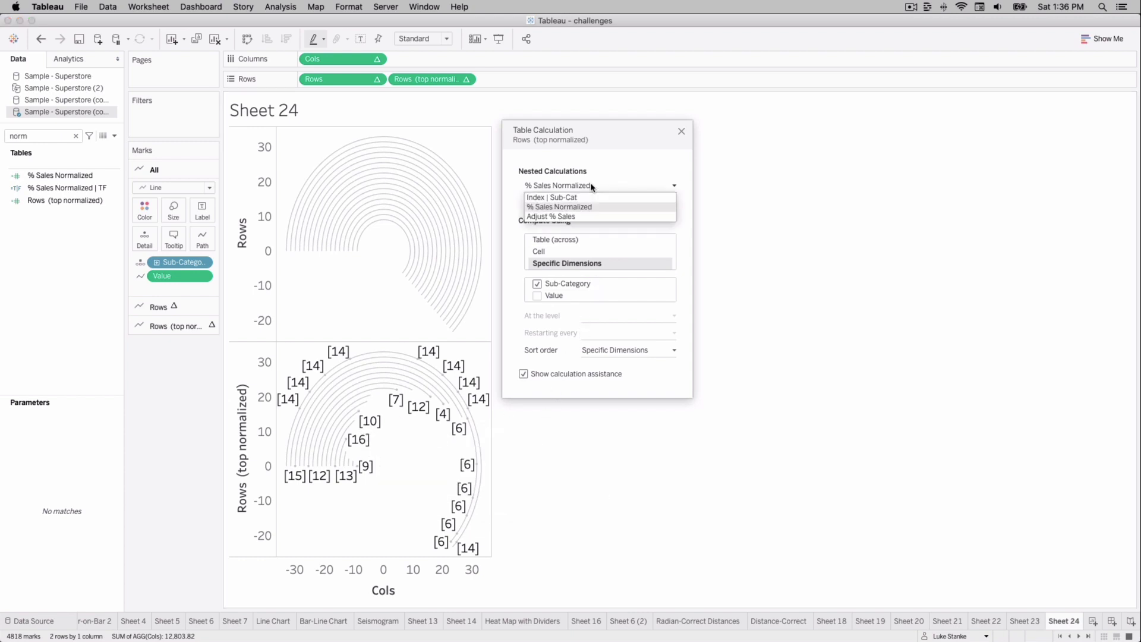
click(582, 216)
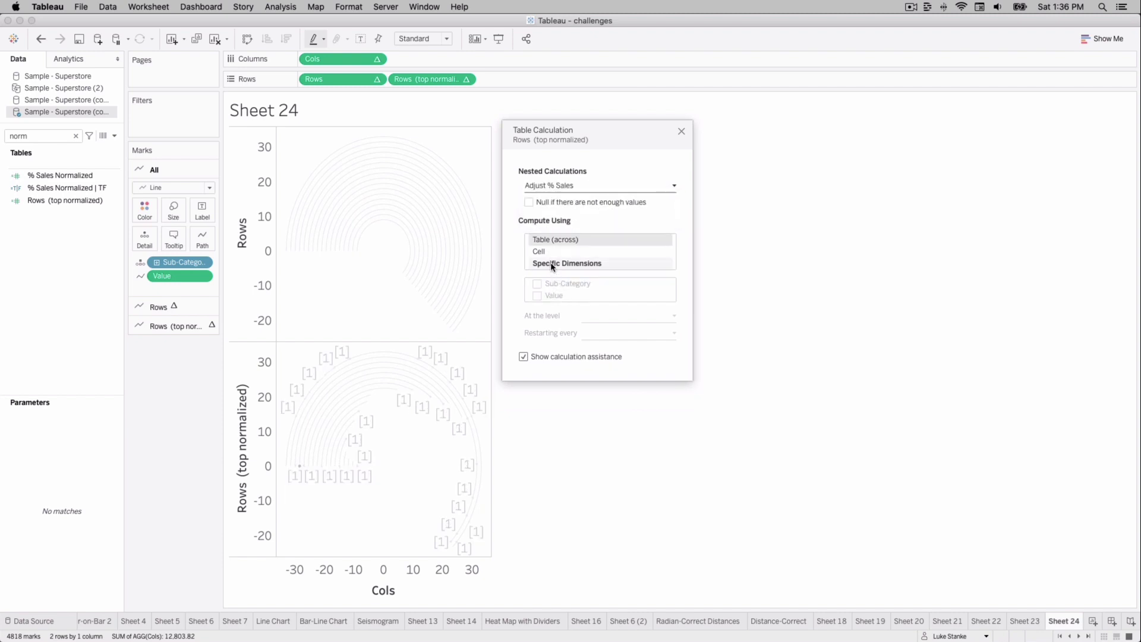
click(536, 284)
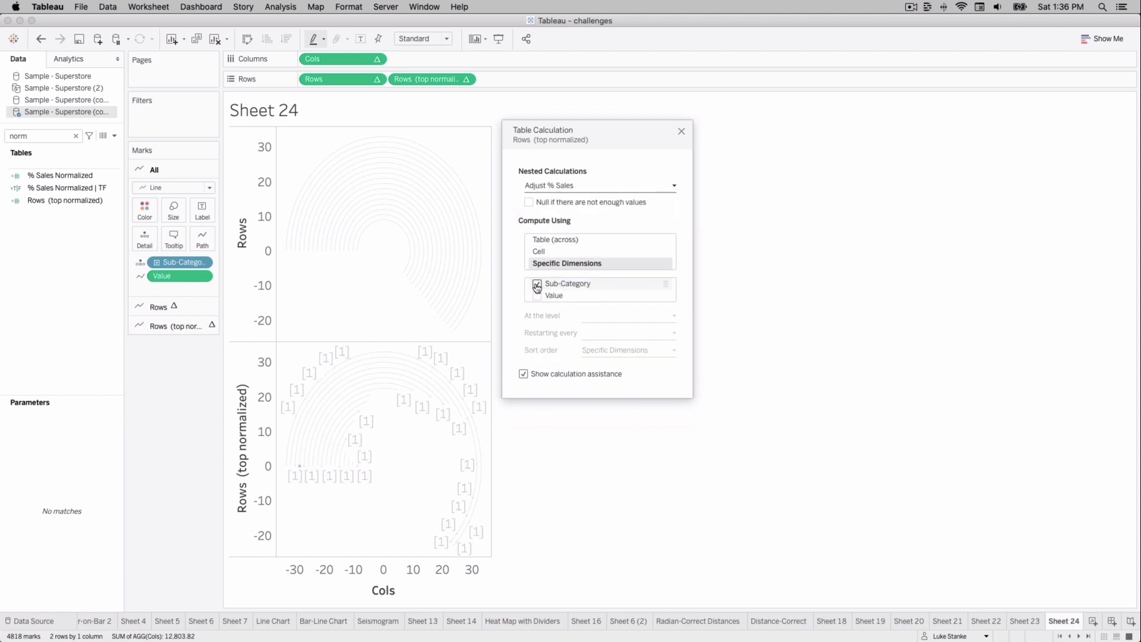
click(680, 132)
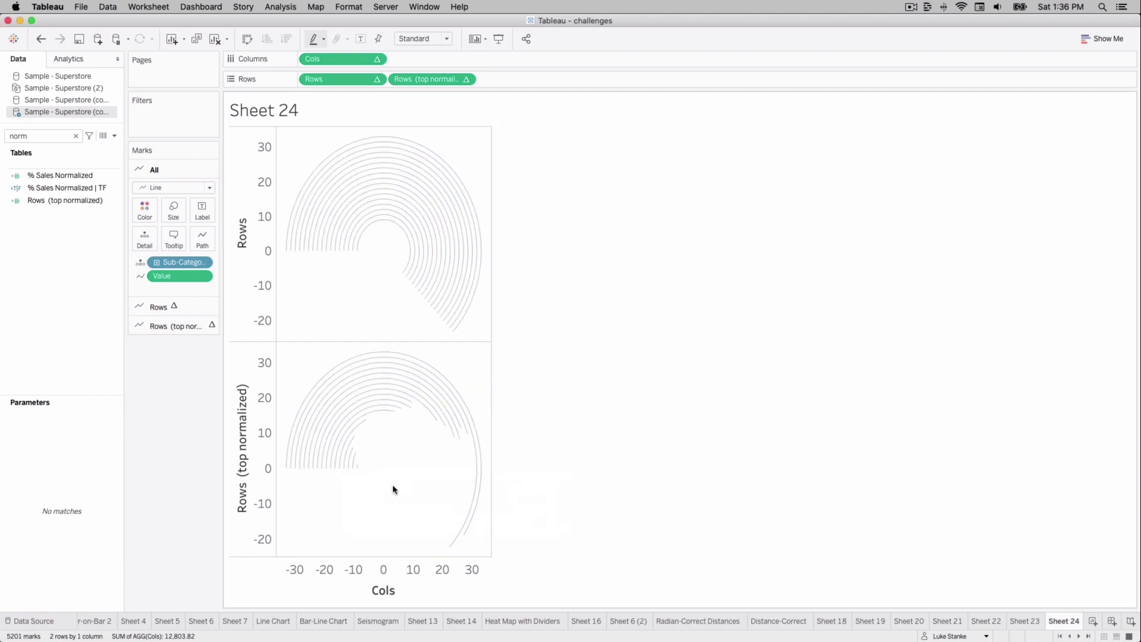
- Thicken the Rows (top normalized) lines and color them blue
click(175, 324)
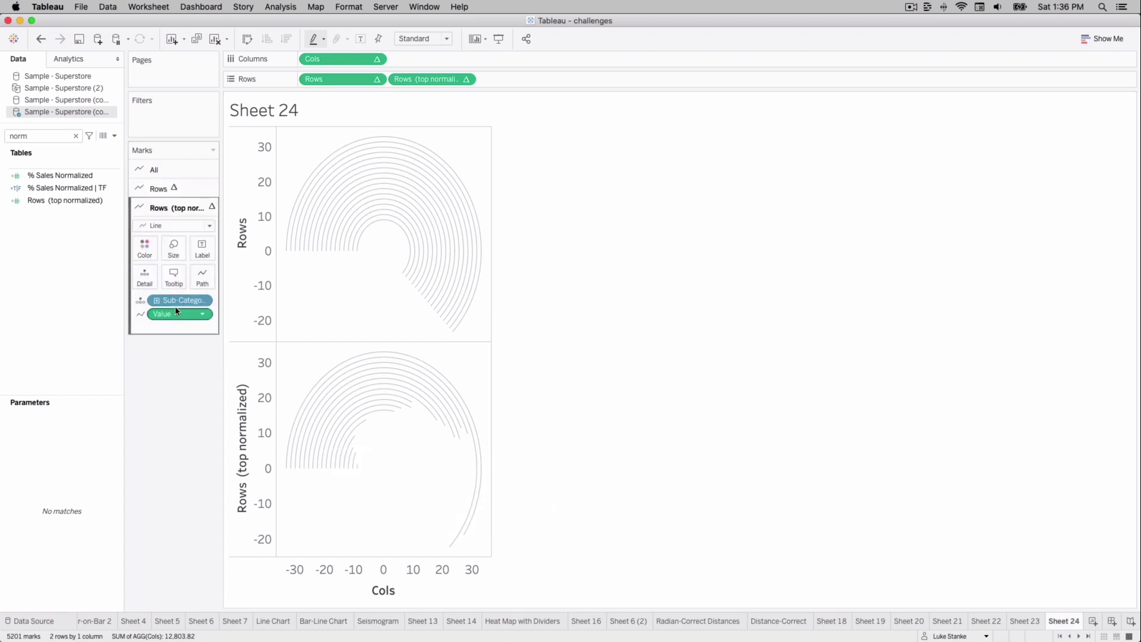
click(167, 250)
drag(195, 278, 202, 280)
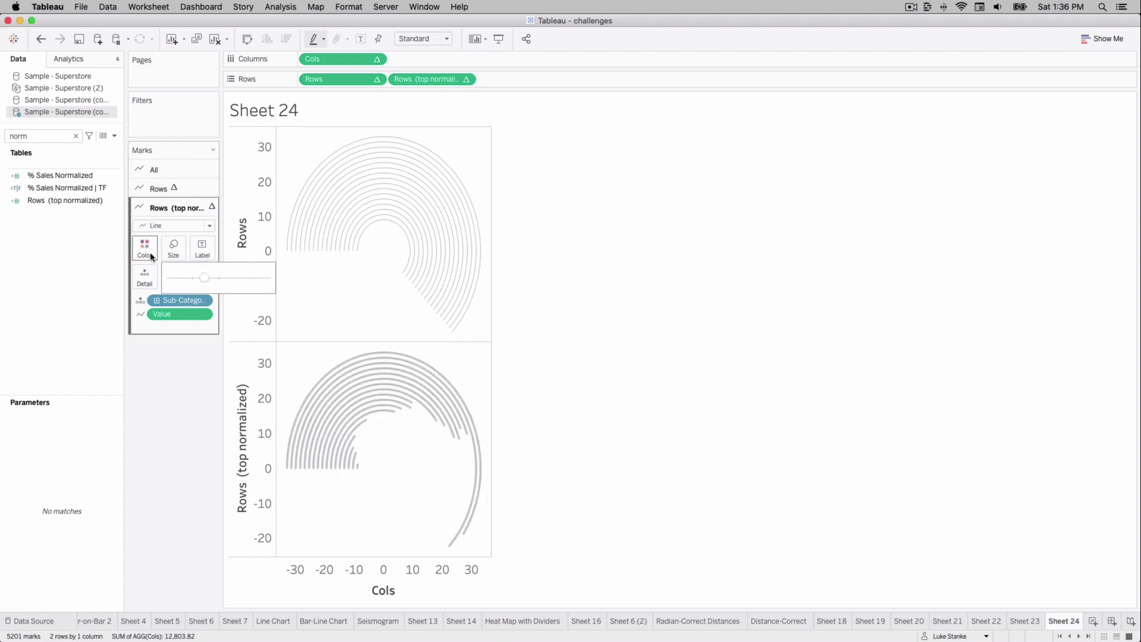
click(149, 251)
click(219, 288)
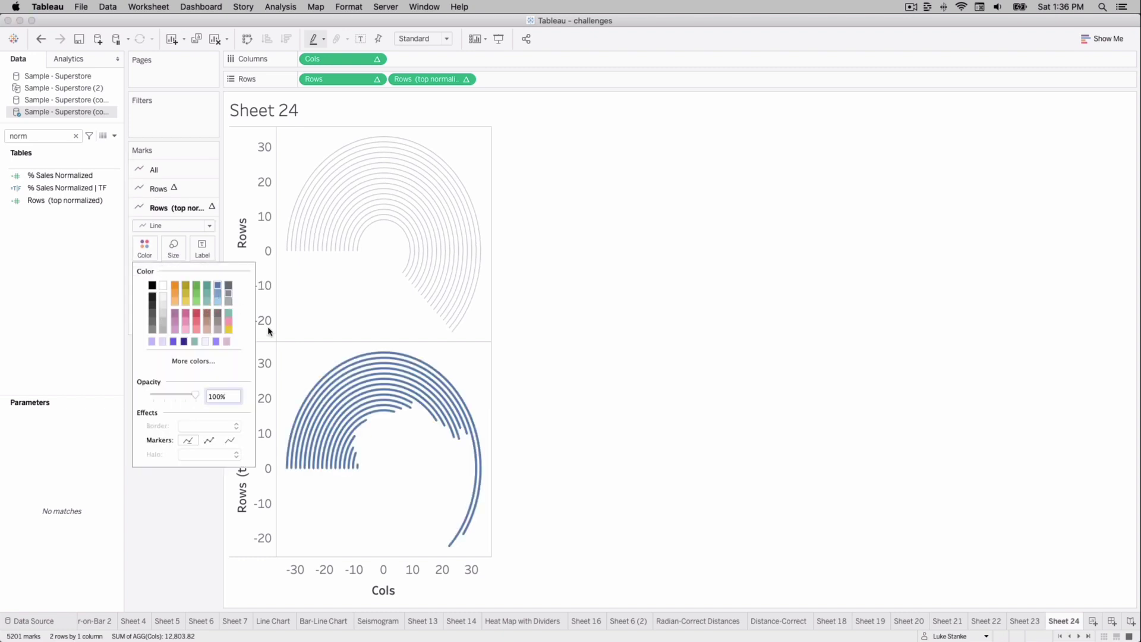
- Combine Rows and Rows (top normalized) into a dual-axis chart and synchronize the two axes
click(247, 518)
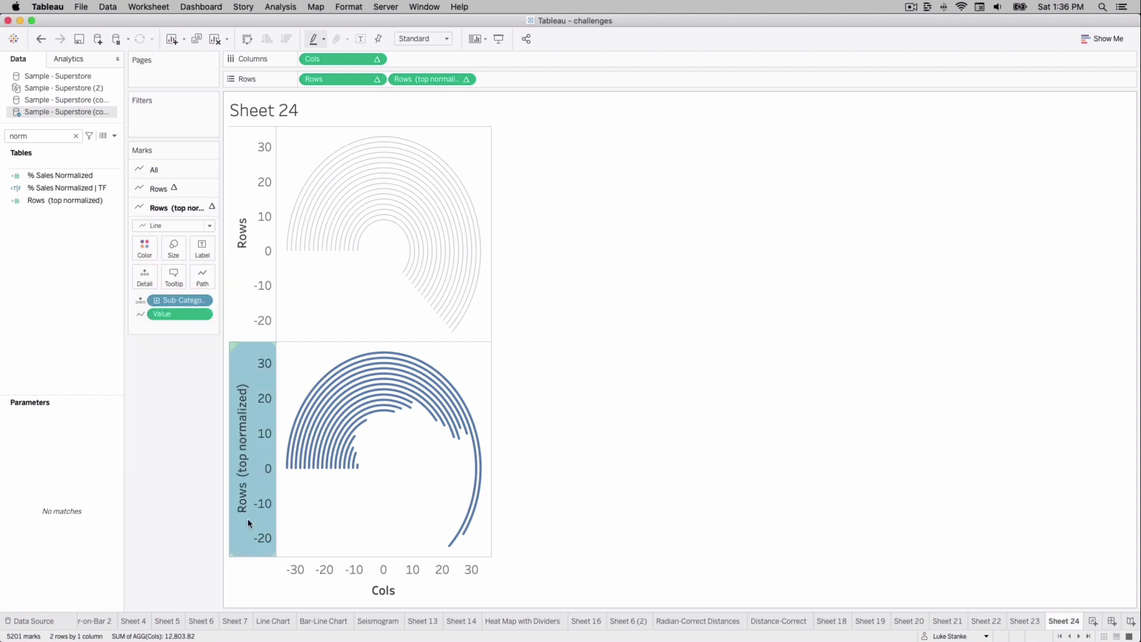
right_click(247, 518)
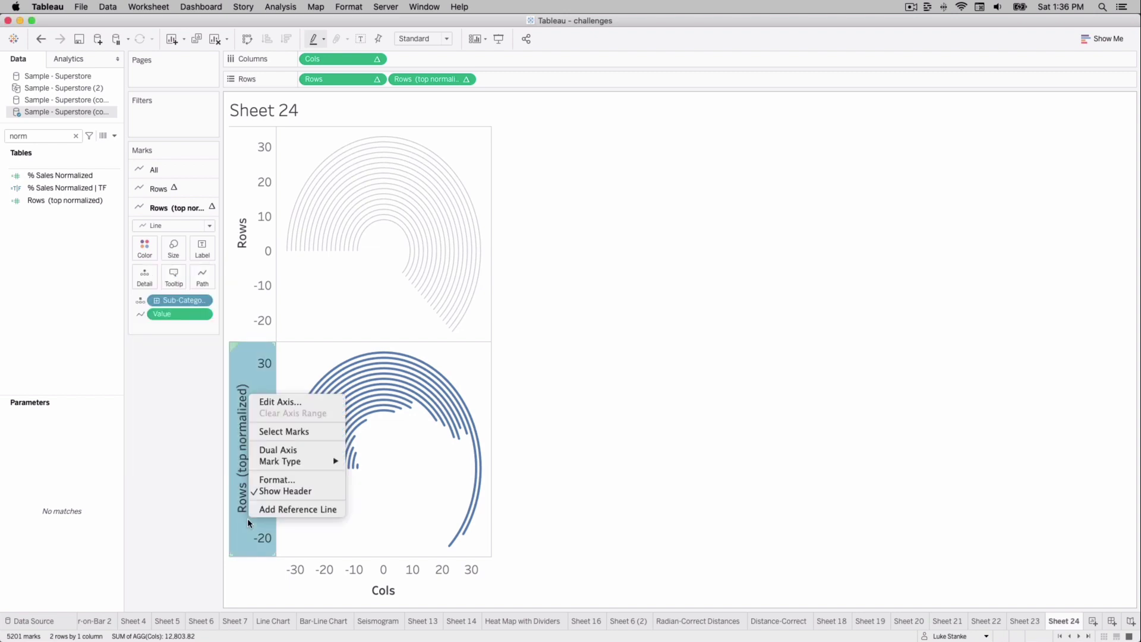
click(270, 450)
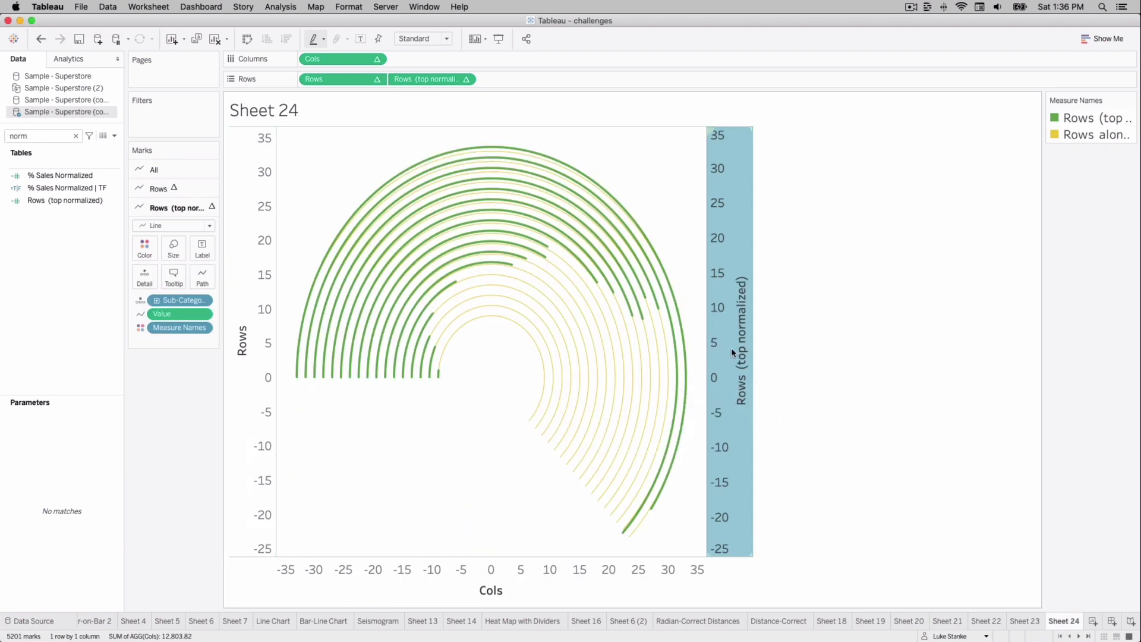
right_click(732, 349)
click(772, 417)
- Remove Measure Names from the color of all marks
click(170, 173)
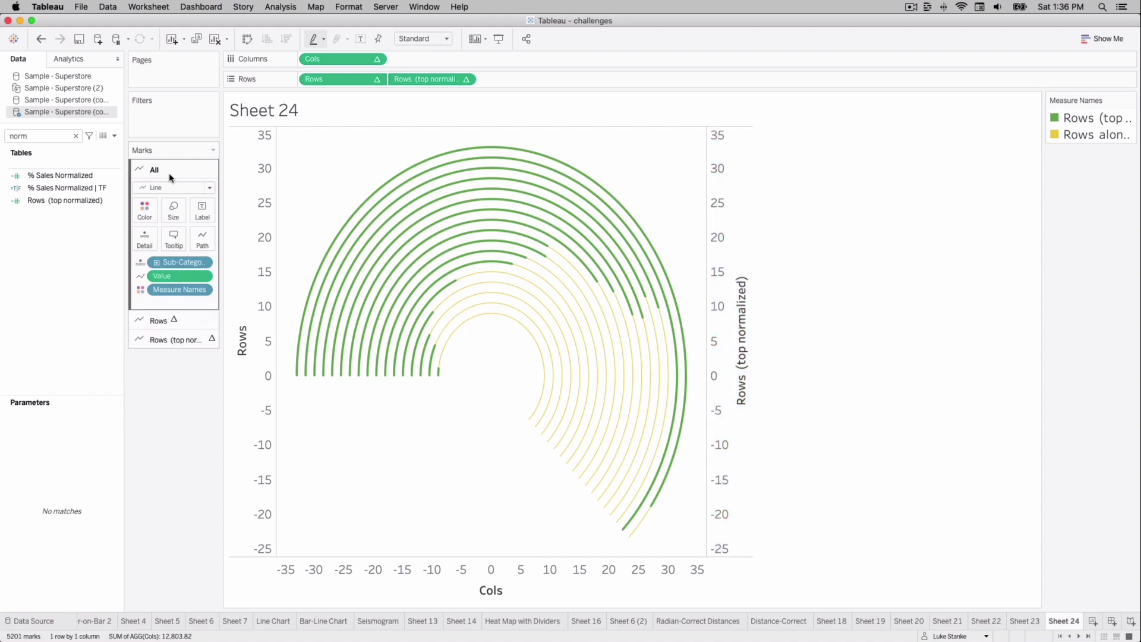
drag(184, 291, 164, 296)
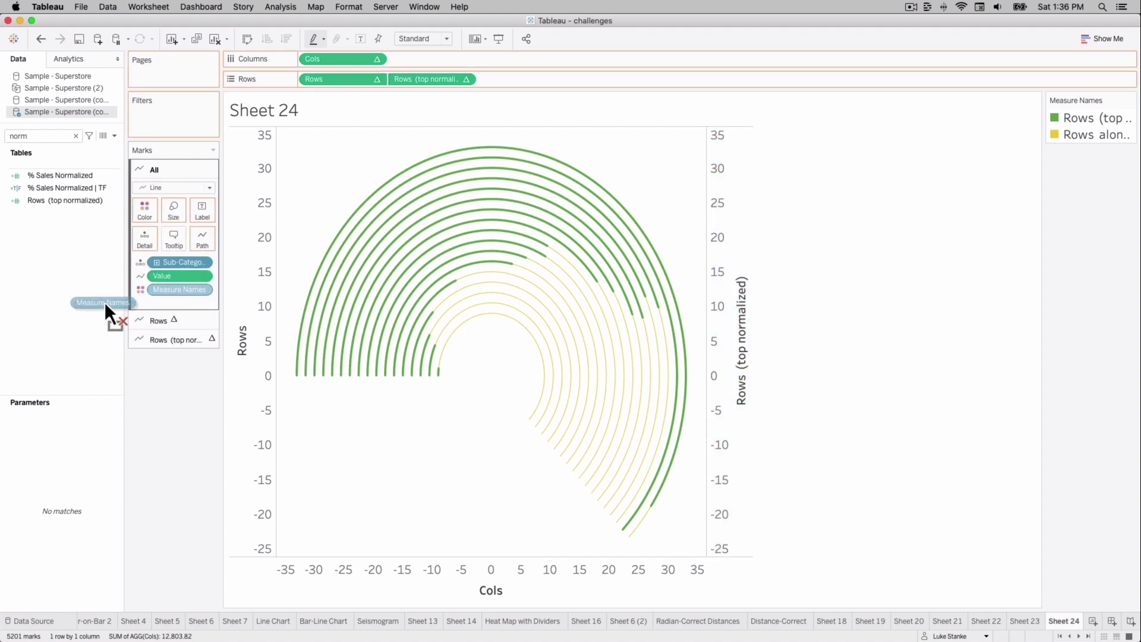
drag(86, 305, 86, 305)
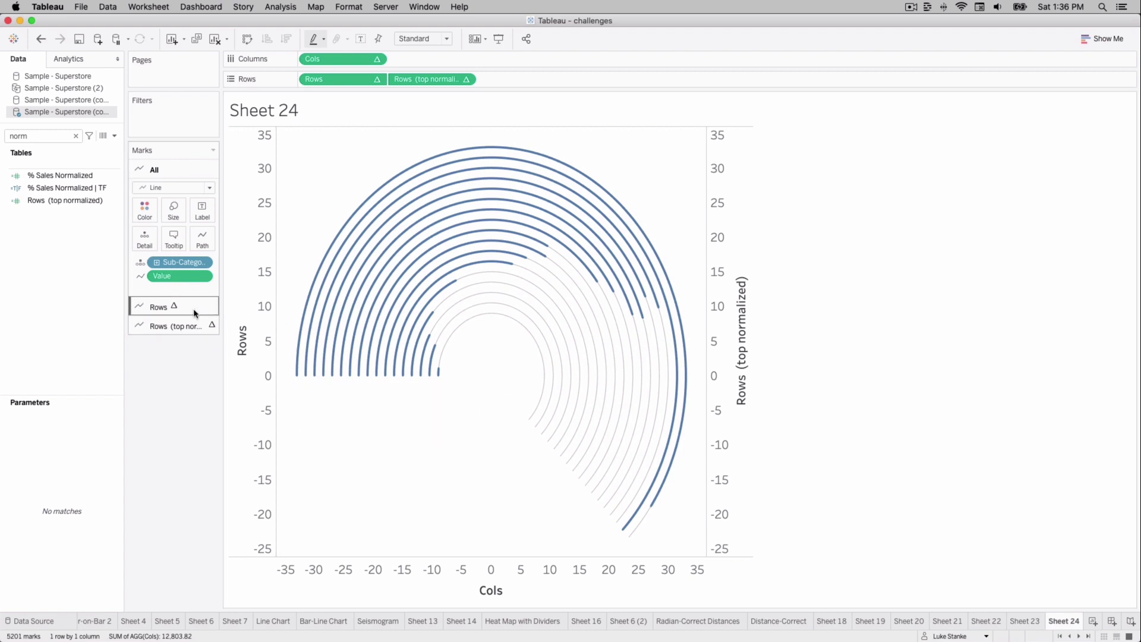
- Find the Sales field and add it as a label on the Rows background arcs
click(344, 82)
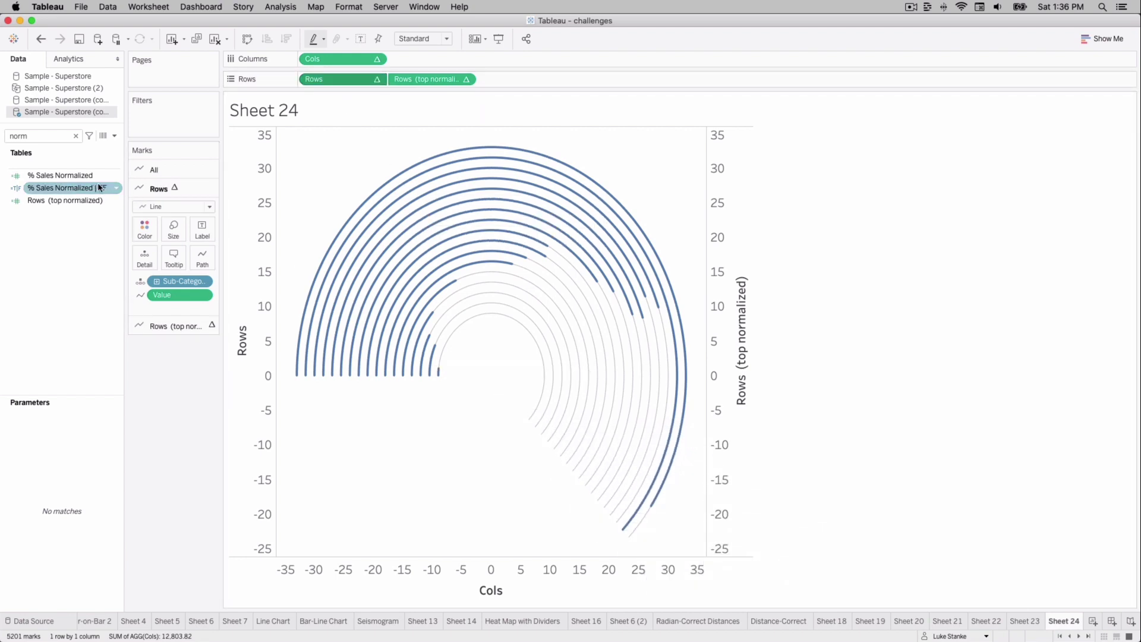
double_click(53, 136)
text(sa)
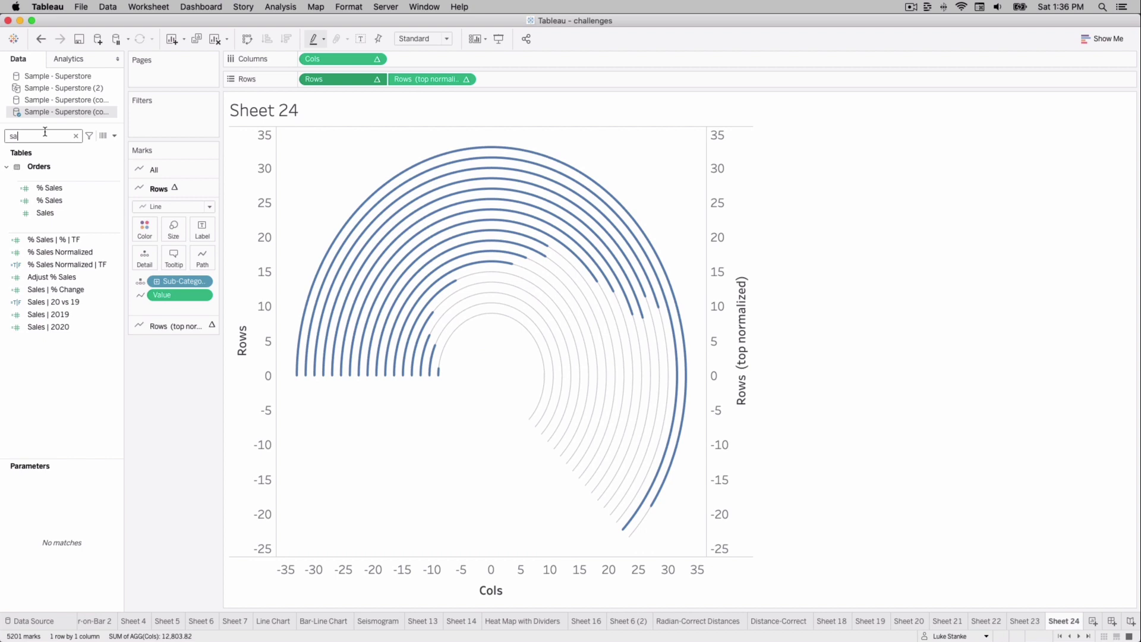
click(48, 213)
drag(48, 214, 203, 231)
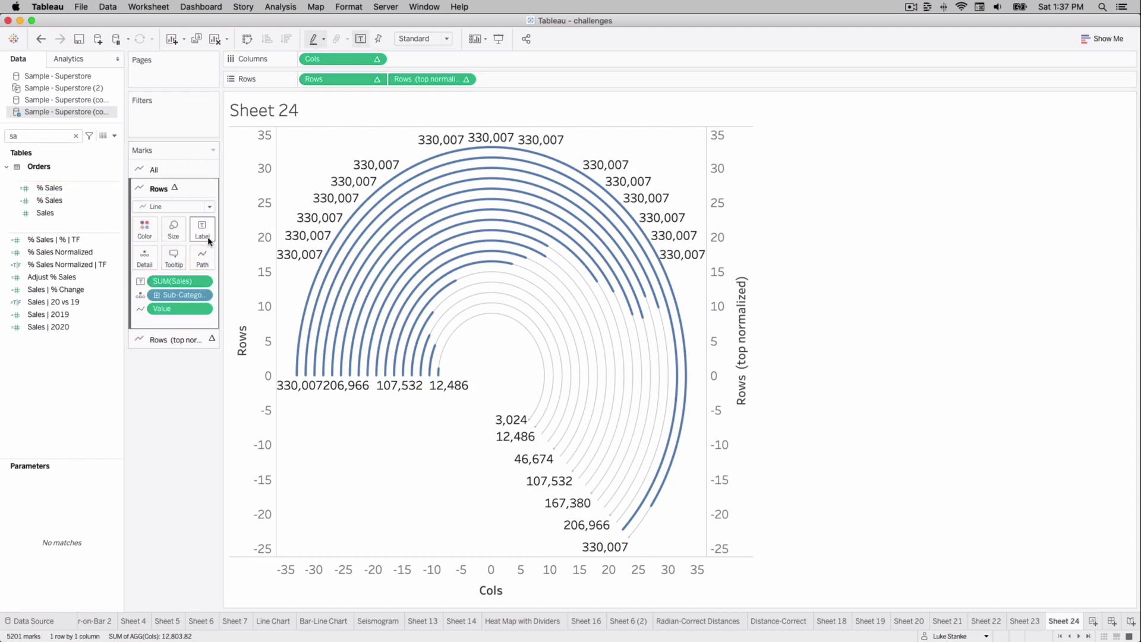
- Show the sales labels on the Rows arcs at the line ends only, leaving the line starts unlabeled
click(202, 231)
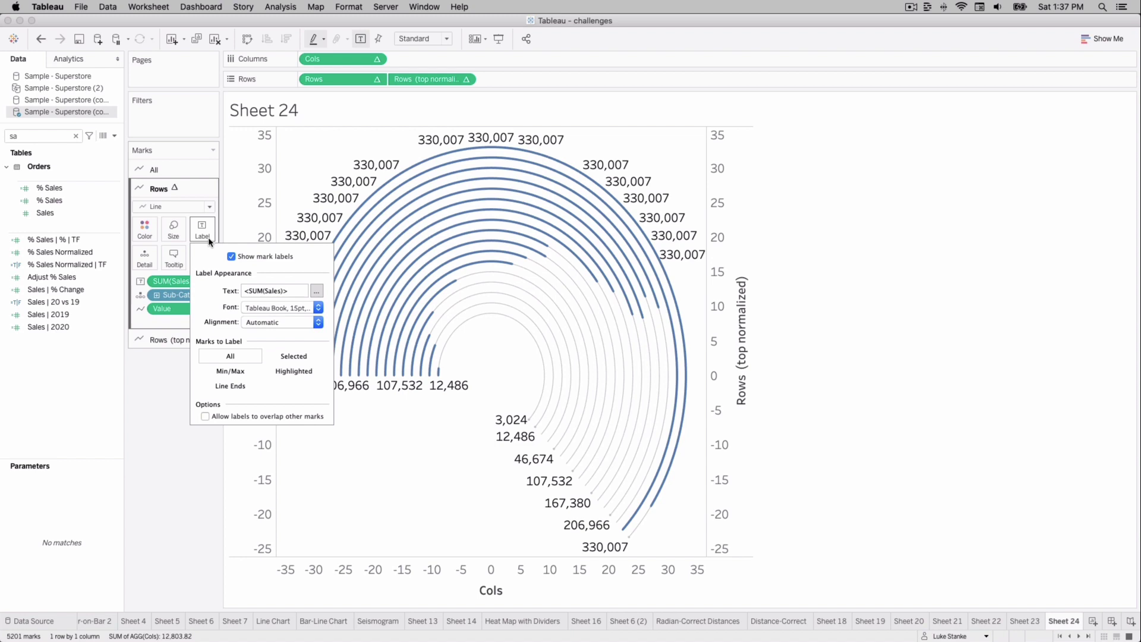
click(232, 386)
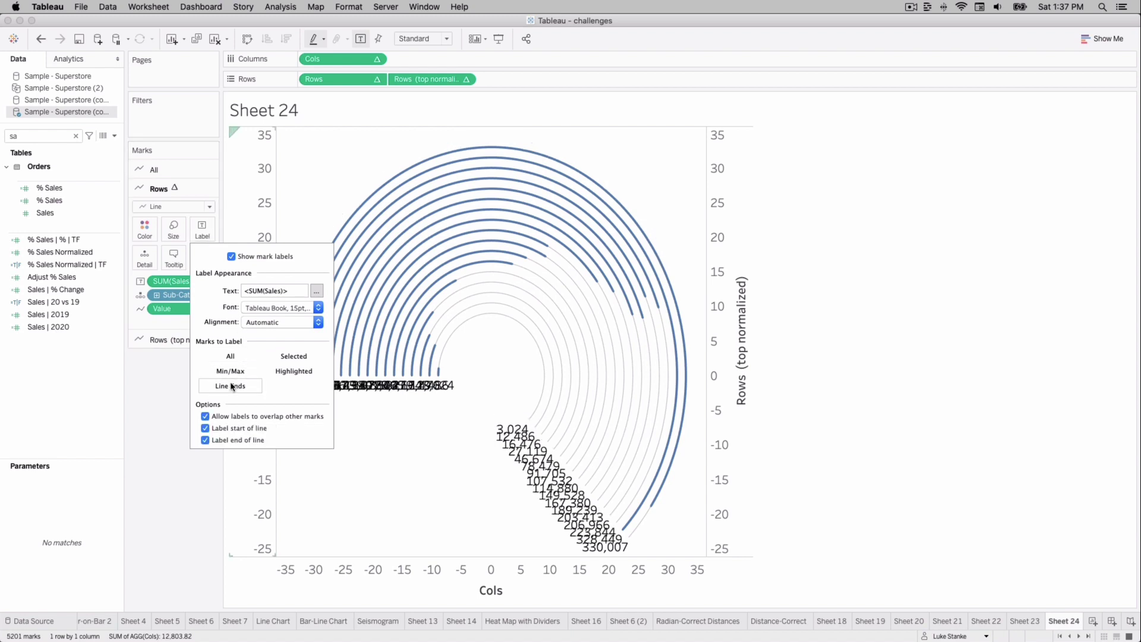
click(205, 429)
- Set the font size of the sales labels to 9
click(267, 309)
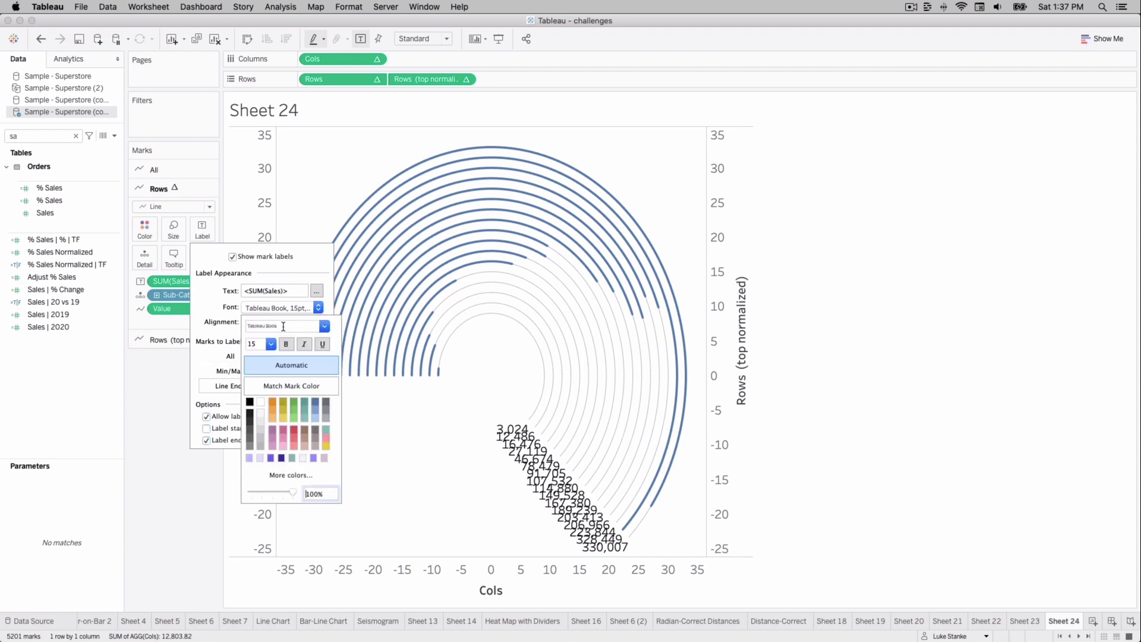
click(255, 343)
text(9)
key(Return)
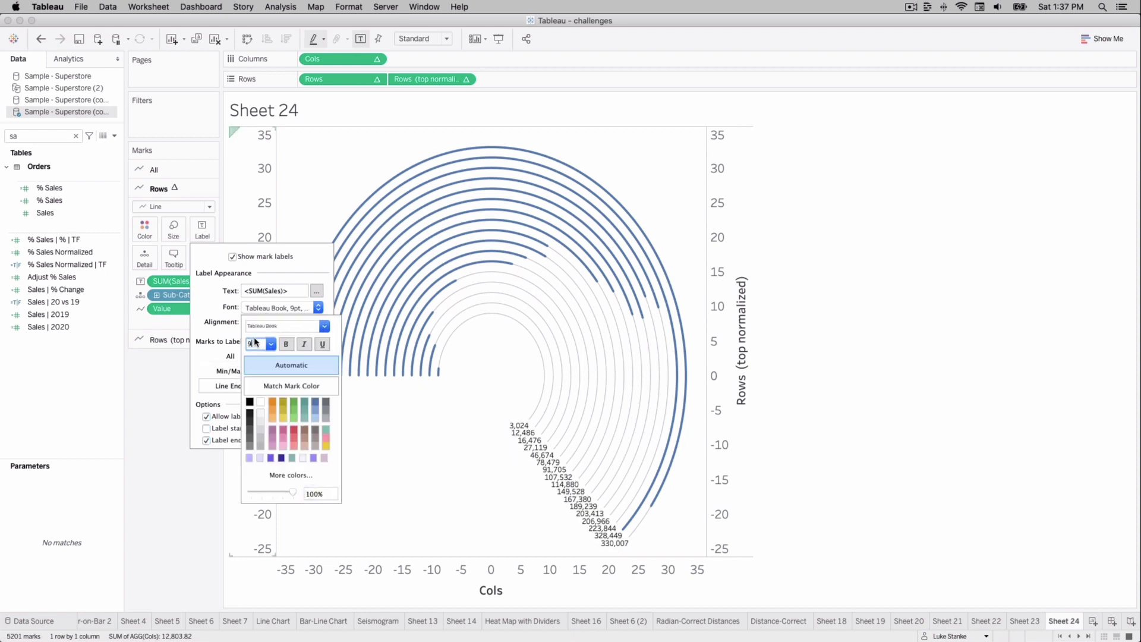
click(231, 337)
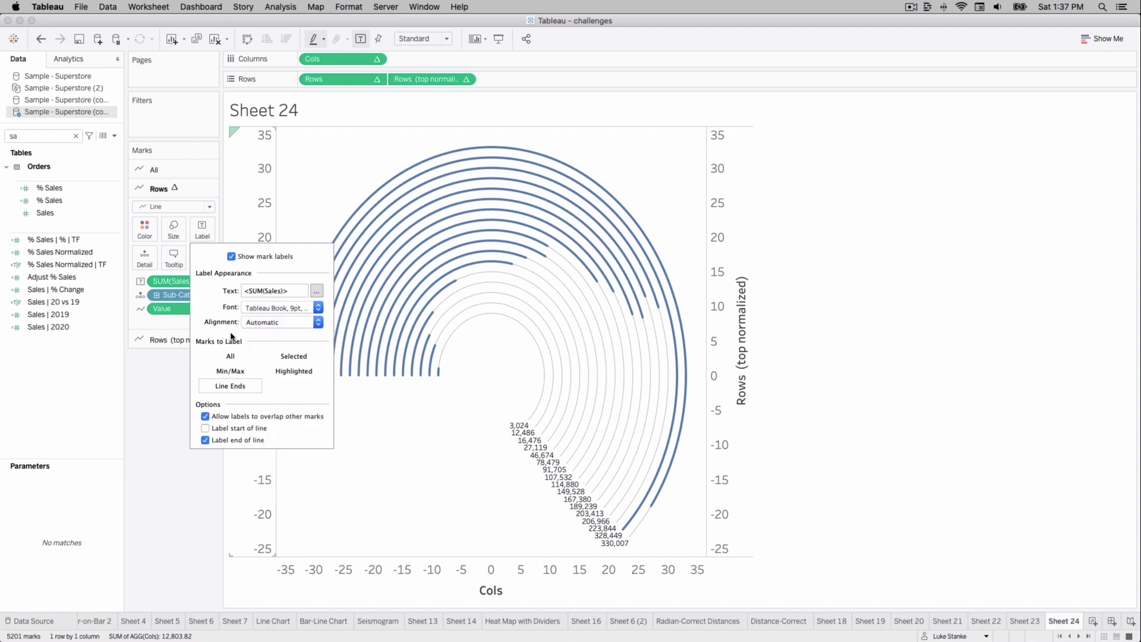
- Align the sales labels vertically to the middle and horizontally to the left
click(267, 324)
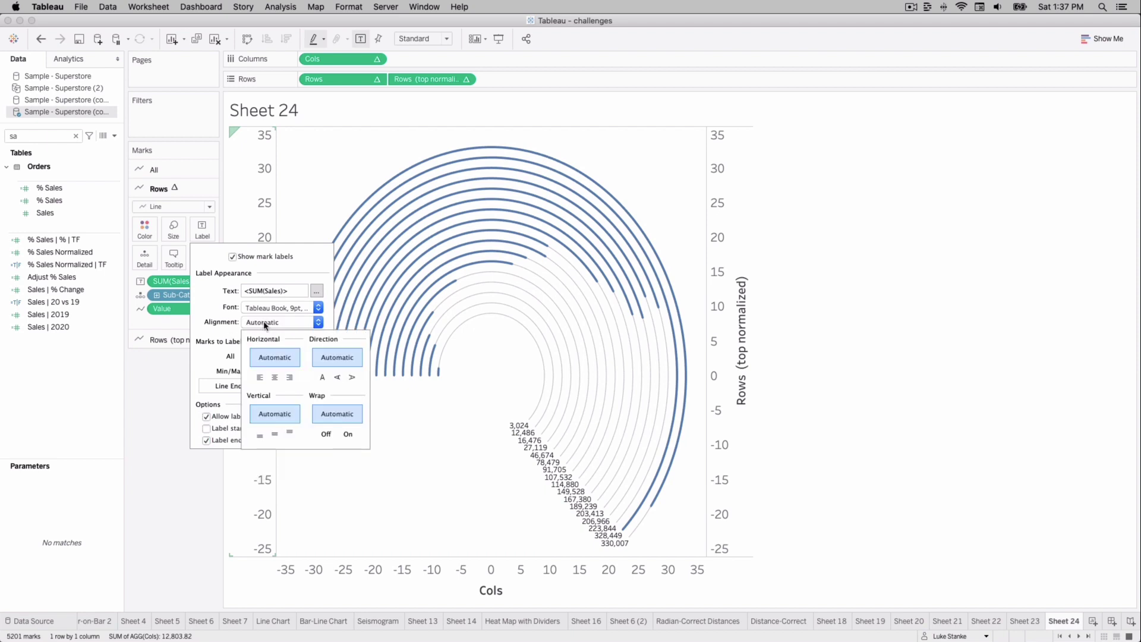
click(275, 433)
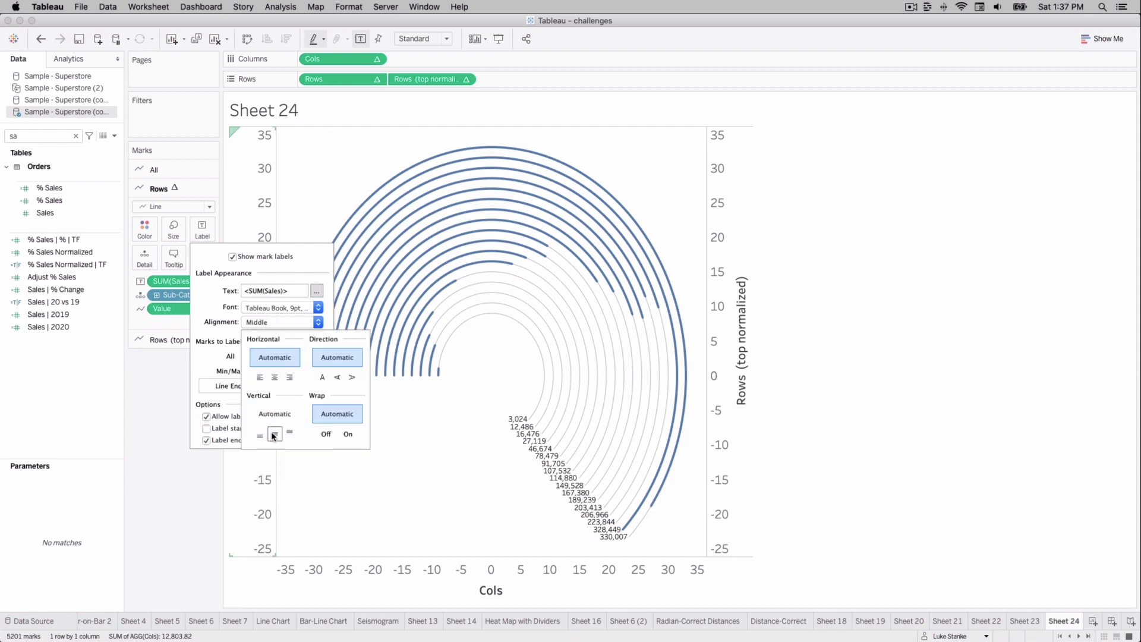
click(262, 378)
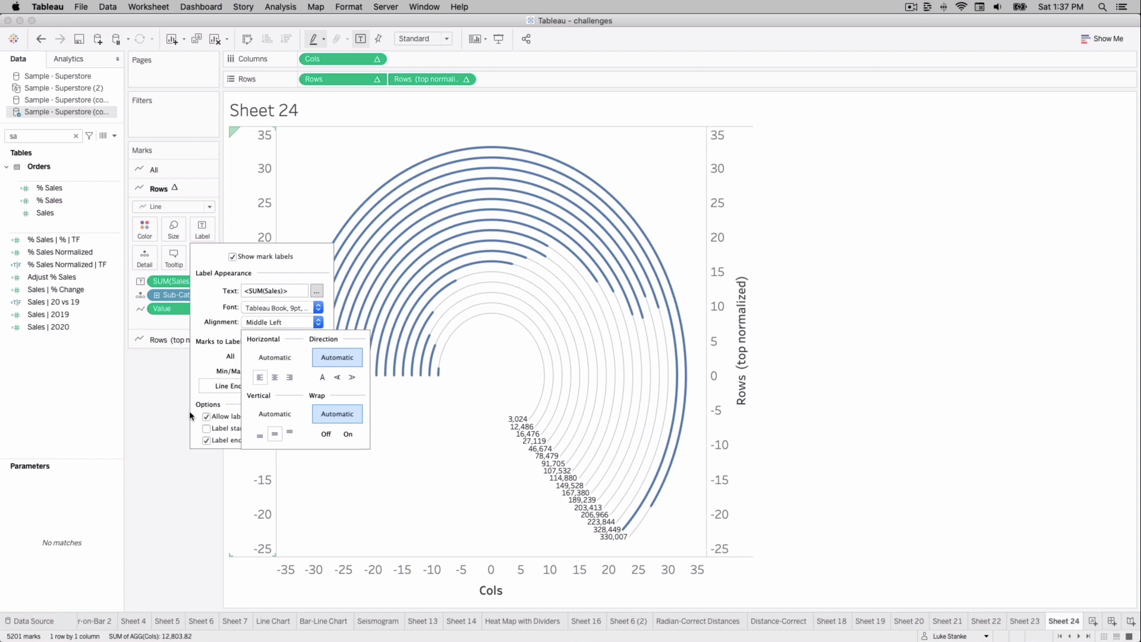
click(368, 452)
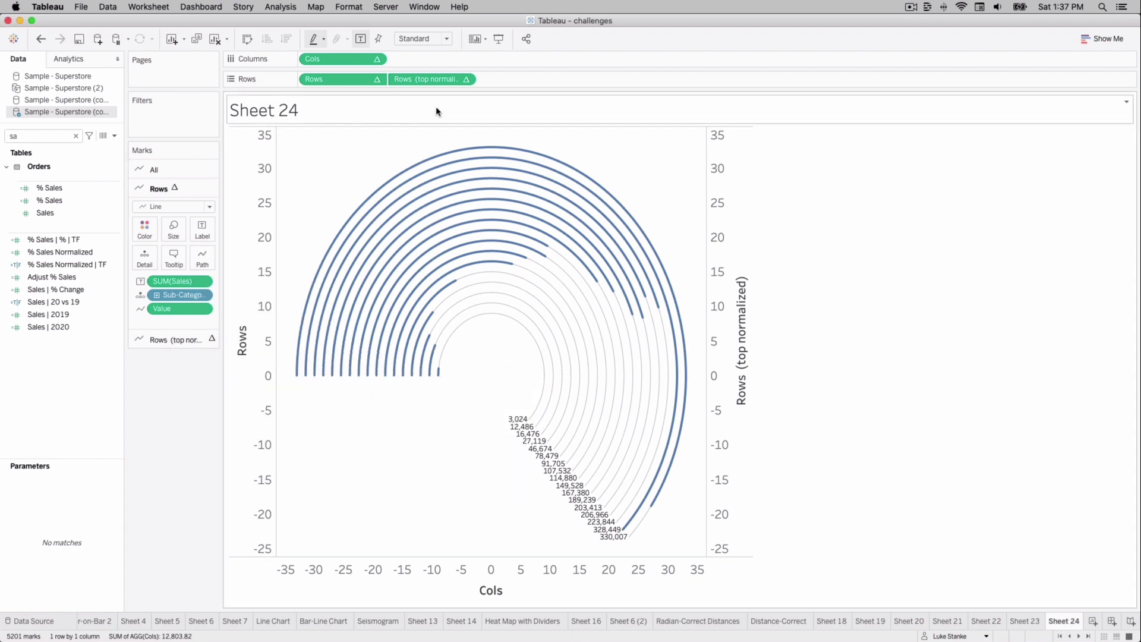
- Find the Sub-Category field and add it as a label on the Rows (top normalized) arcs
click(426, 80)
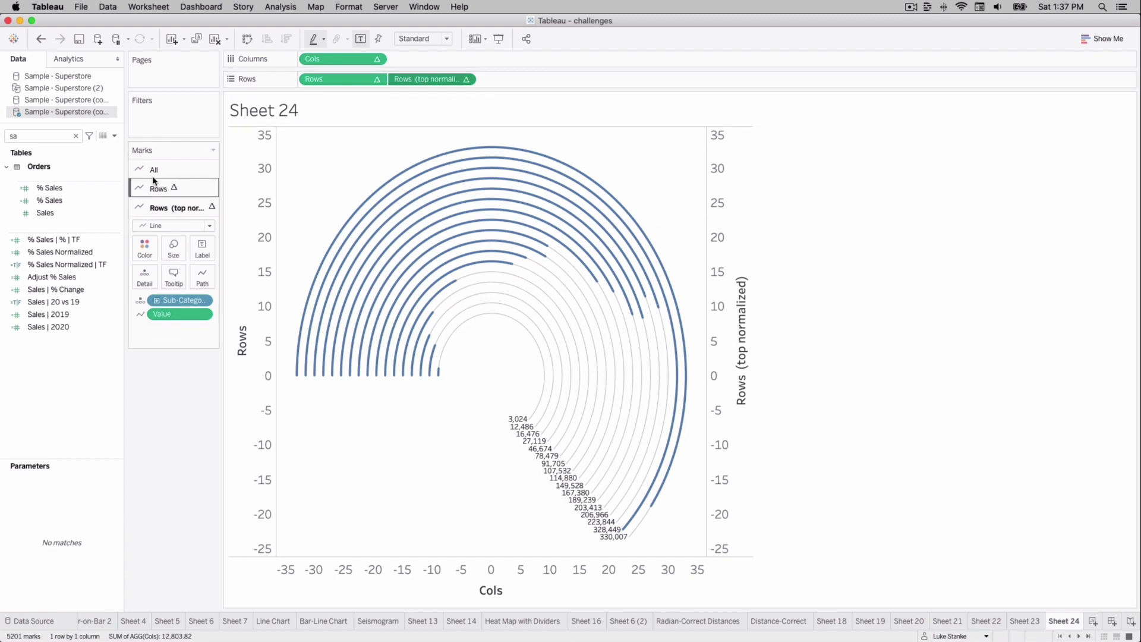
click(61, 134)
text(sa)
key(BackSpace)
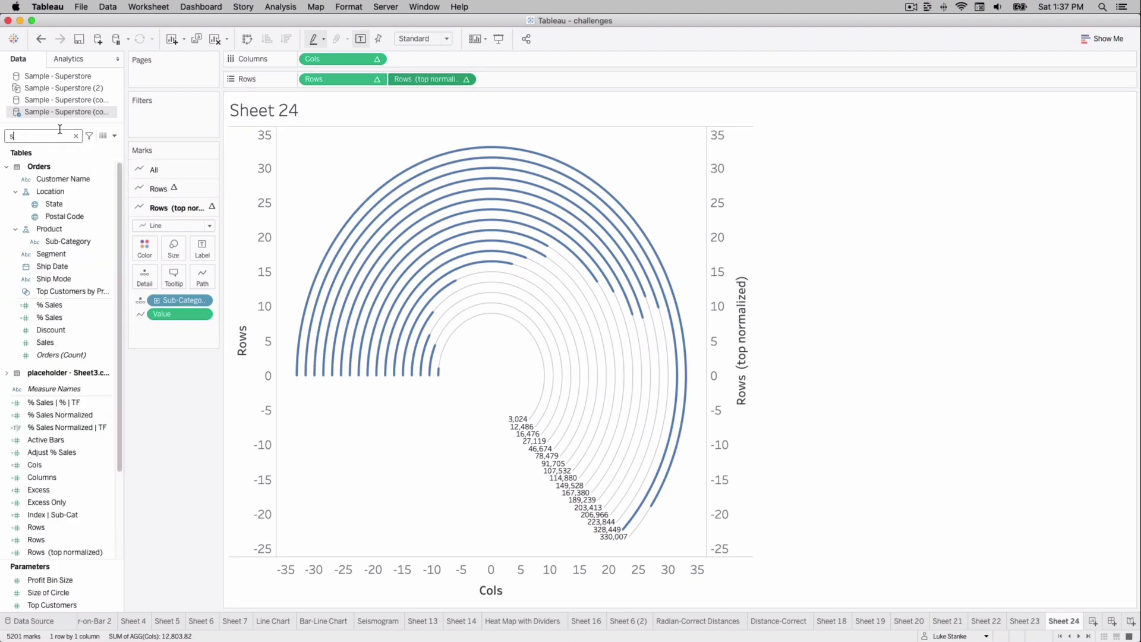
text(u)
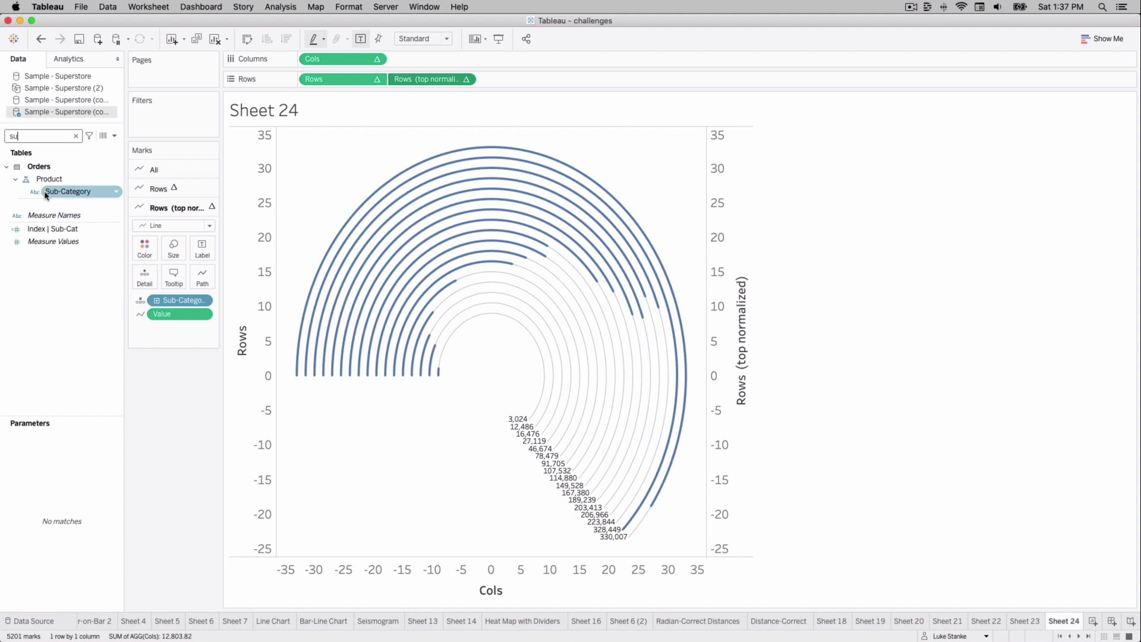
drag(45, 191, 193, 250)
- Show the Sub-Category labels only at the start of each line and rotate their text to read upward
click(201, 248)
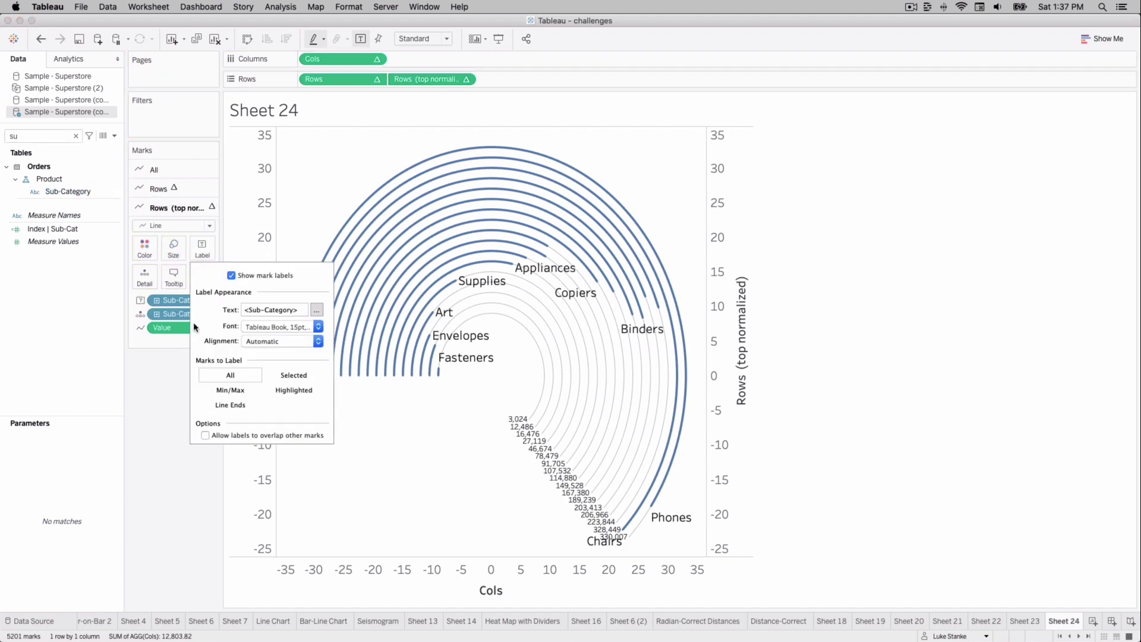
click(230, 404)
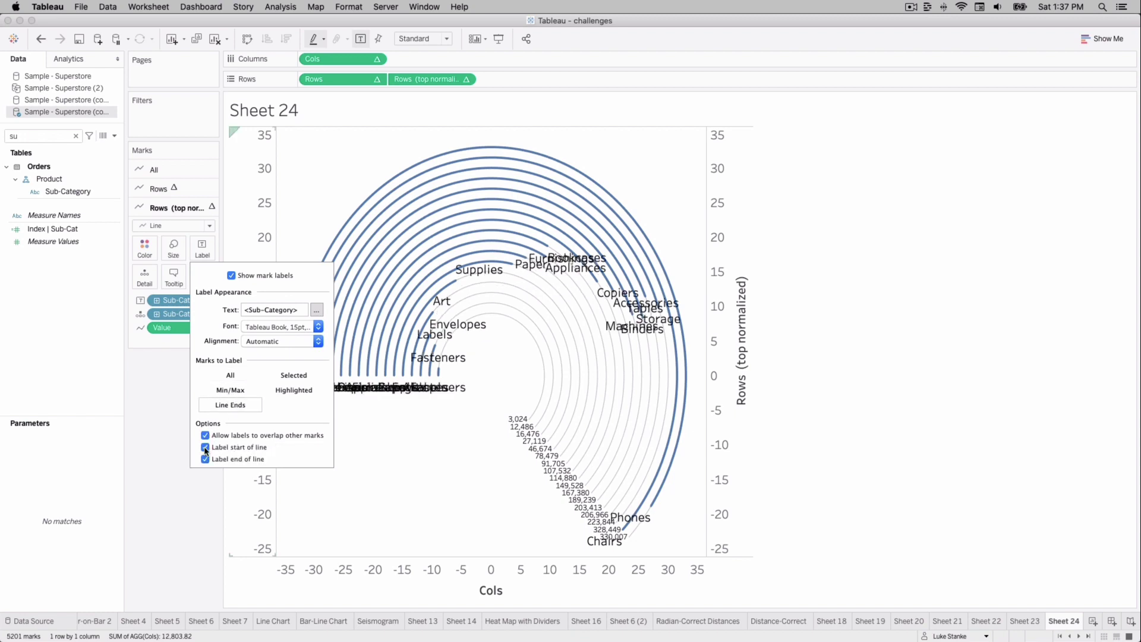
click(203, 458)
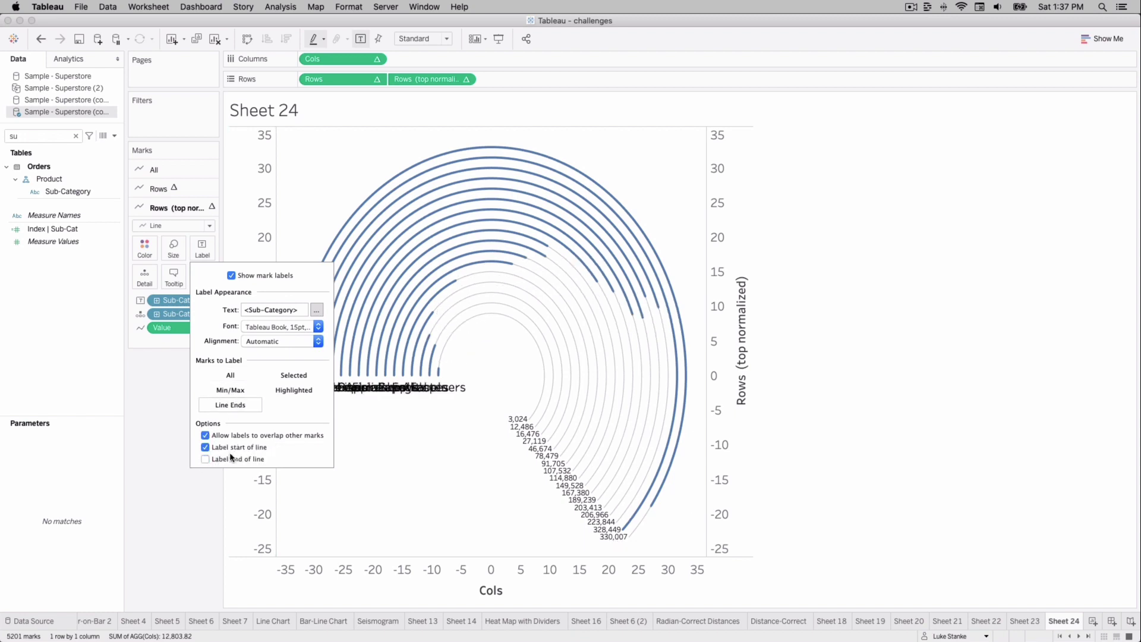
click(255, 342)
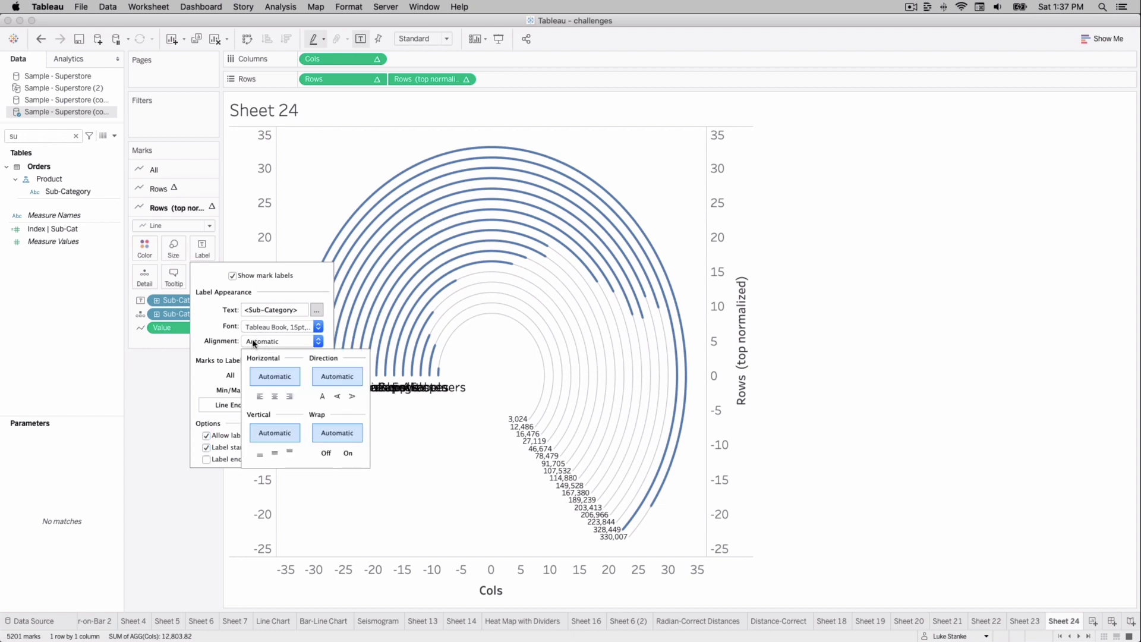
click(337, 396)
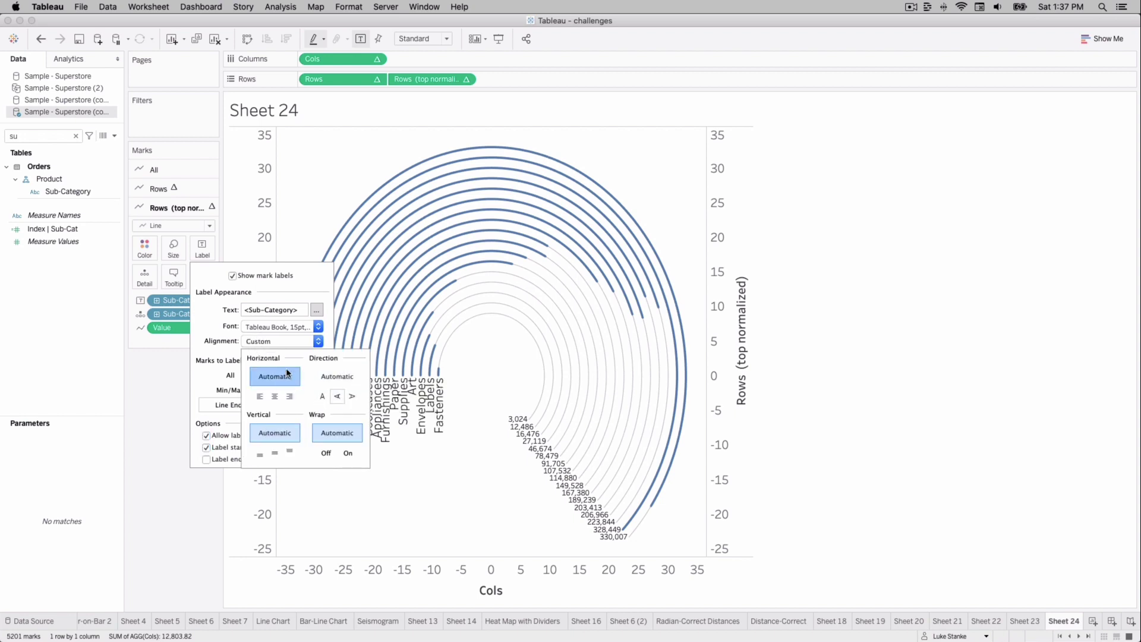
- Set the font size of the Sub-Category labels to 9
click(281, 328)
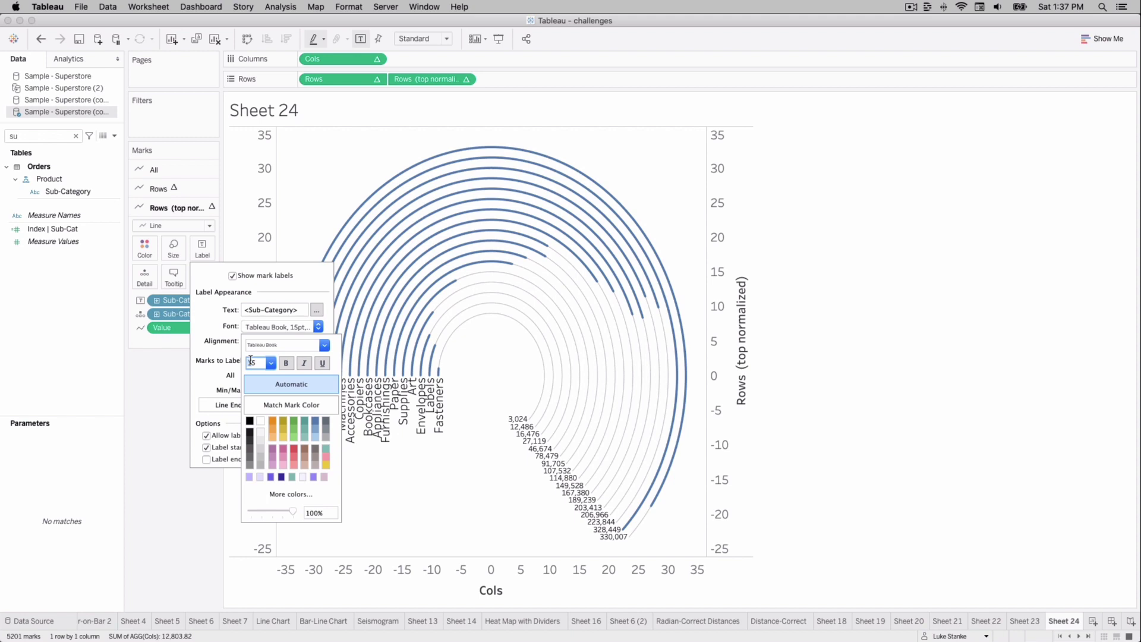
double_click(250, 361)
text(9)
key(Return)
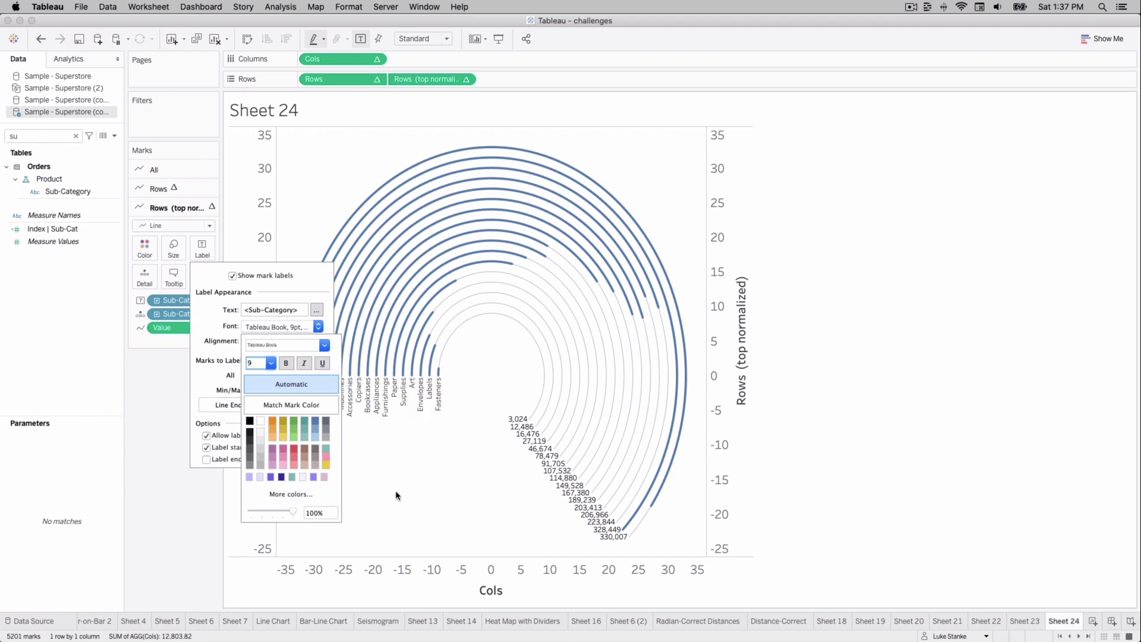
click(461, 532)
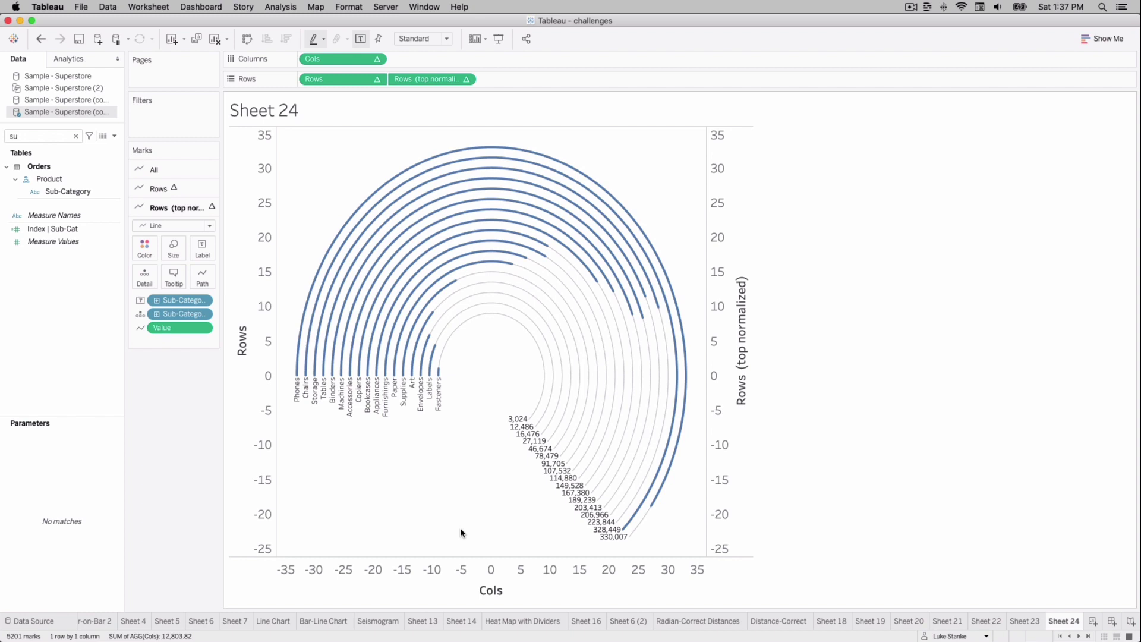
- Hide the headers of the Cols axis and the Rows axes
right_click(489, 570)
click(502, 538)
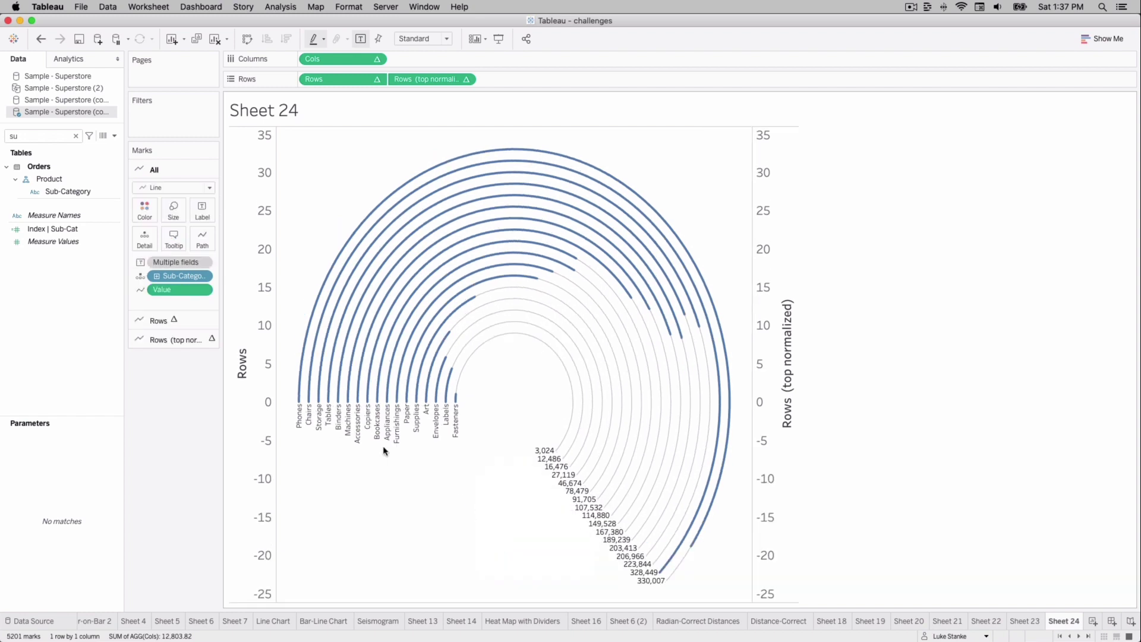
right_click(242, 367)
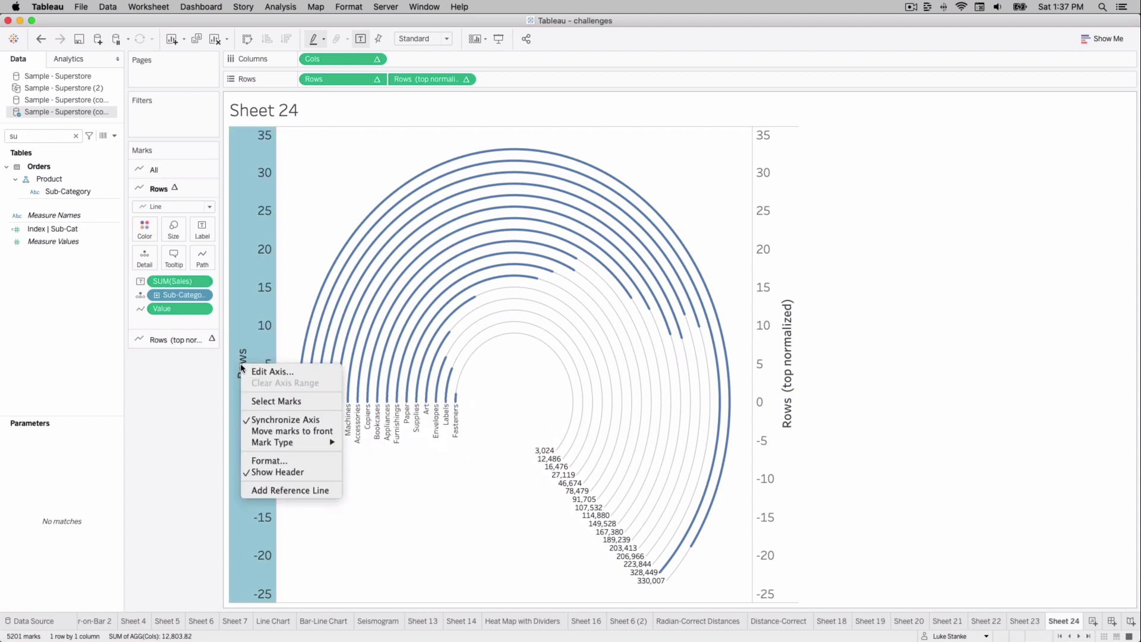
click(277, 472)
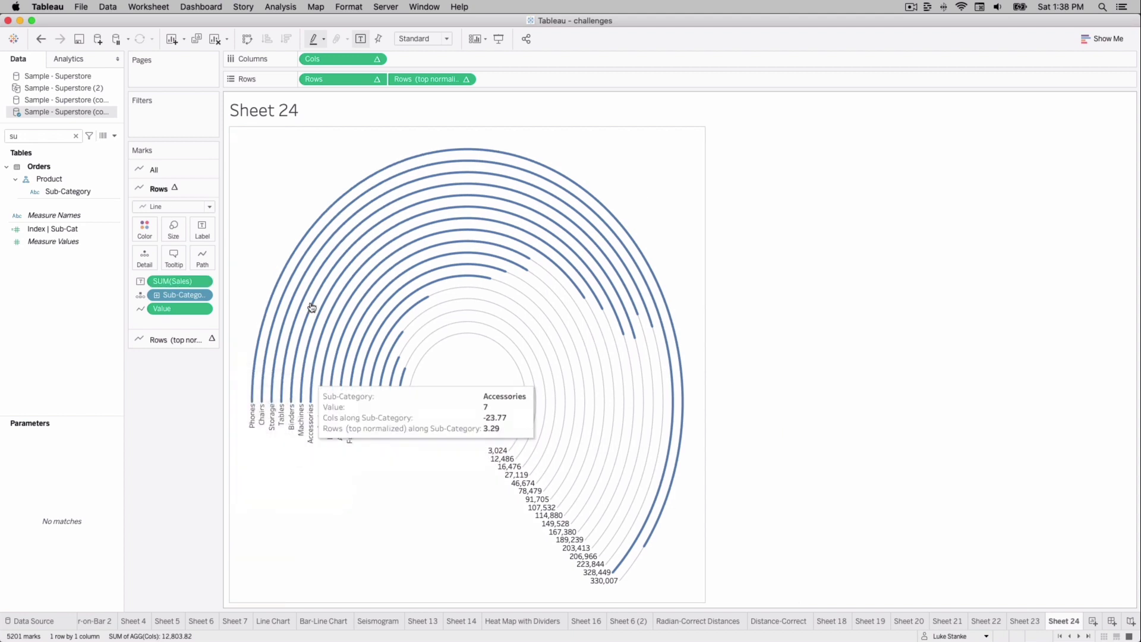
- Open the border formatting for the chart and set the row divider's pane line to None
right_click(246, 199)
click(279, 262)
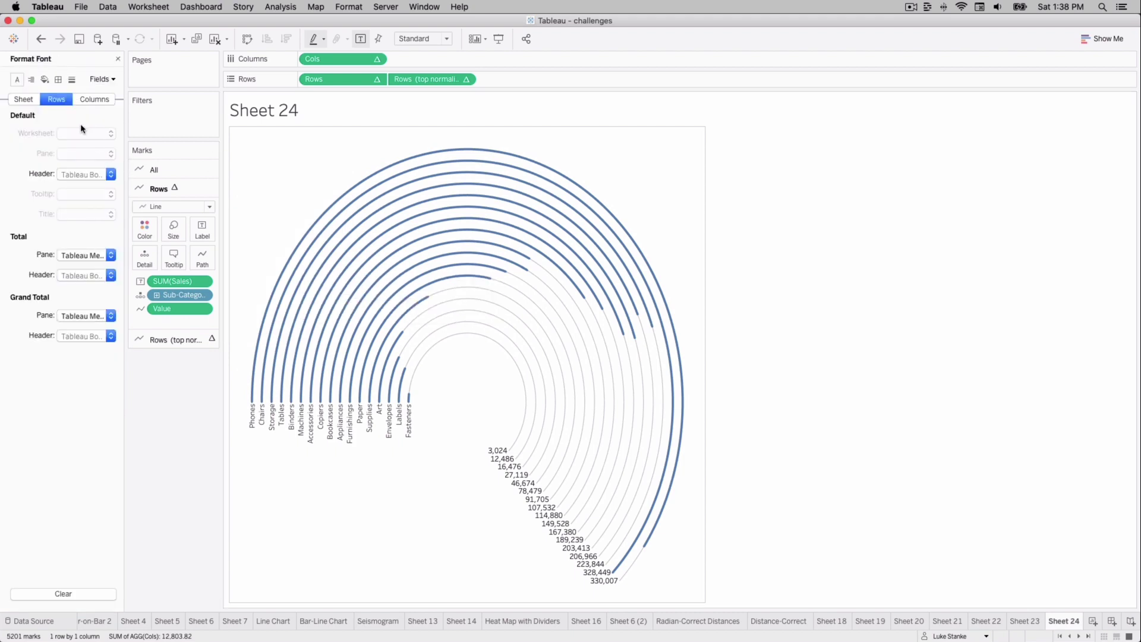
click(58, 79)
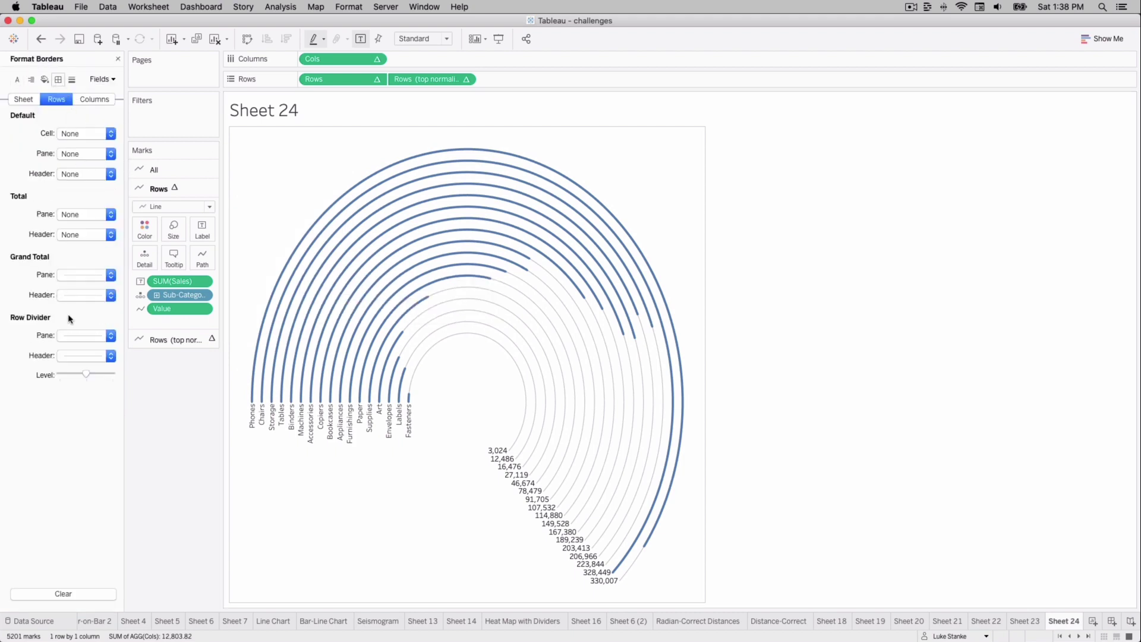
click(69, 334)
click(69, 349)
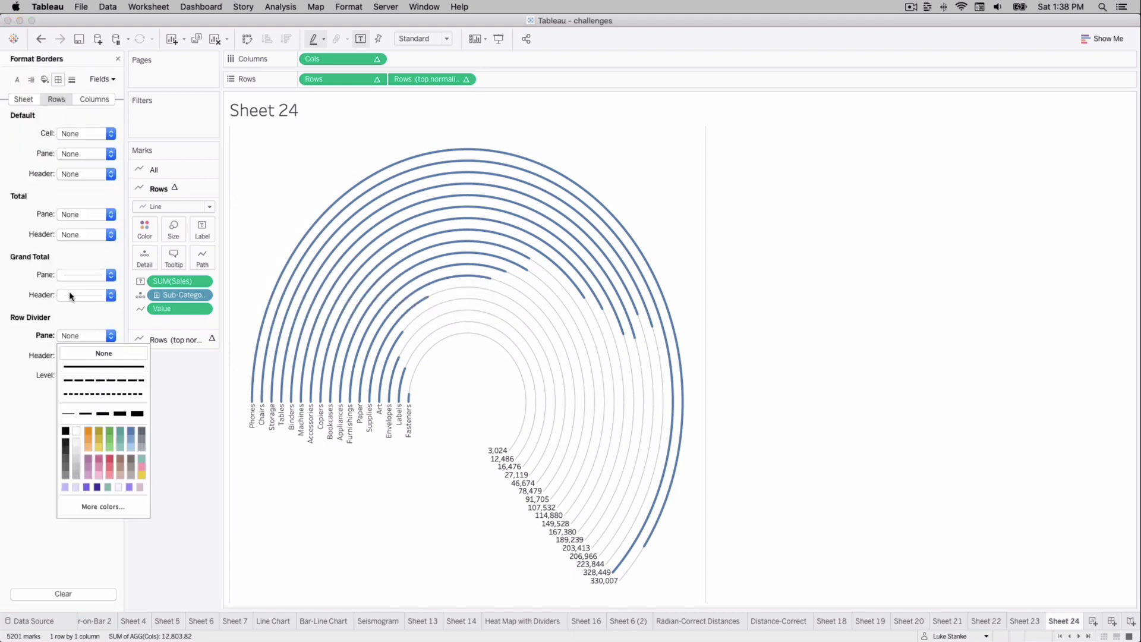
- Remove the column divider lines around the chart by setting them to None
click(75, 99)
click(67, 335)
click(69, 334)
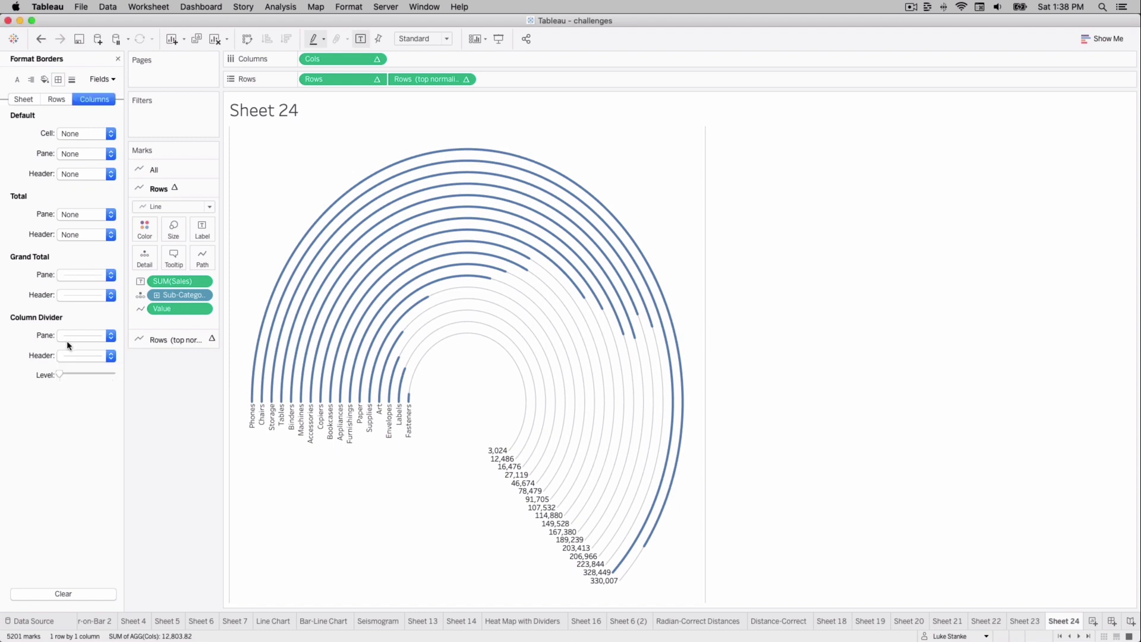
click(65, 336)
click(67, 355)
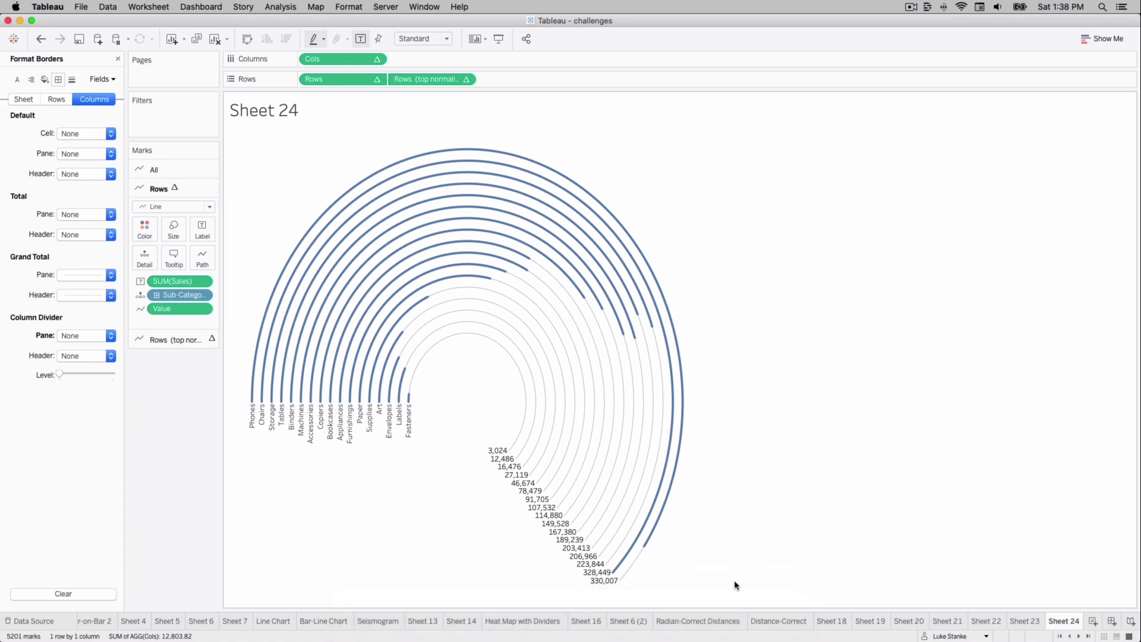
- Compare the arc lengths in the Radian-Correct Distances and Distance-Correct worksheets, inspecting the arc tooltips in the latter
click(713, 624)
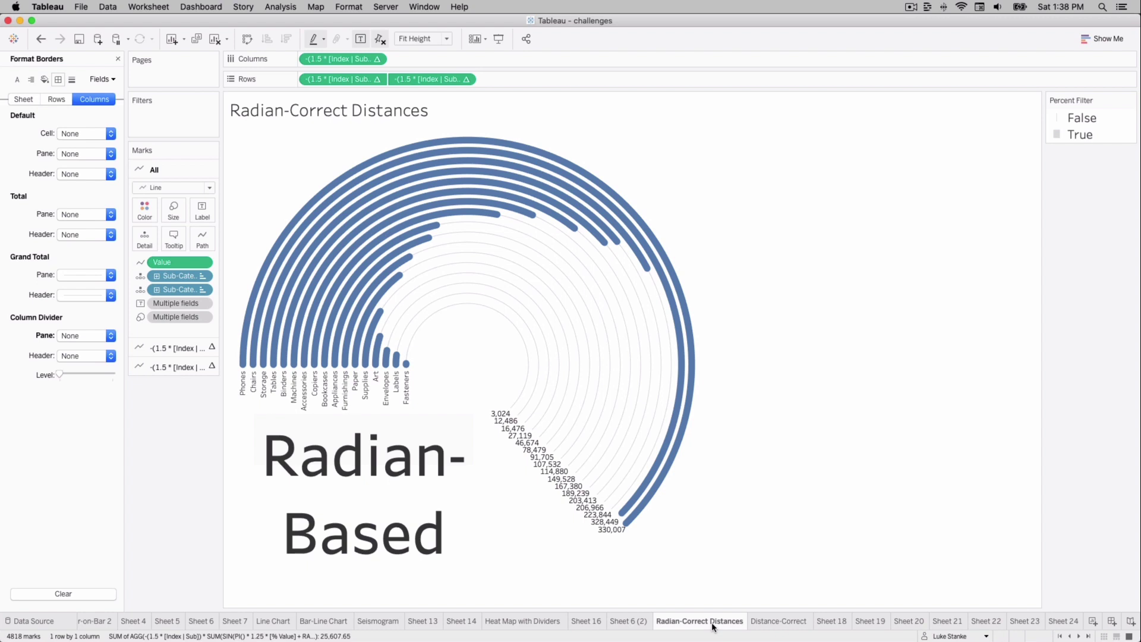
click(777, 621)
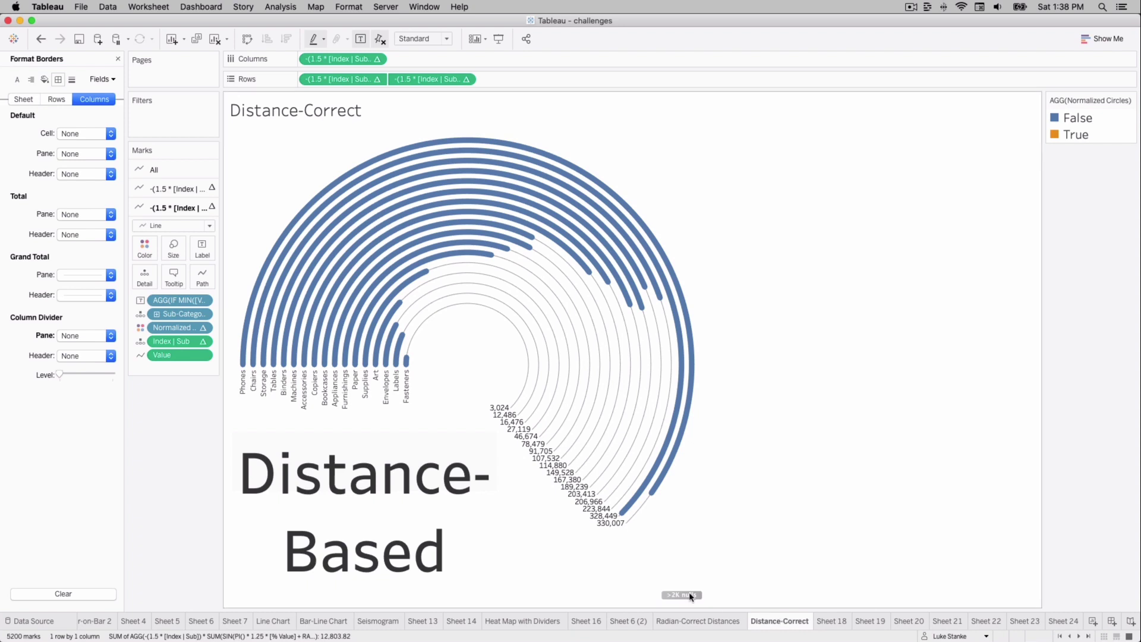
mouse_move(652, 494)
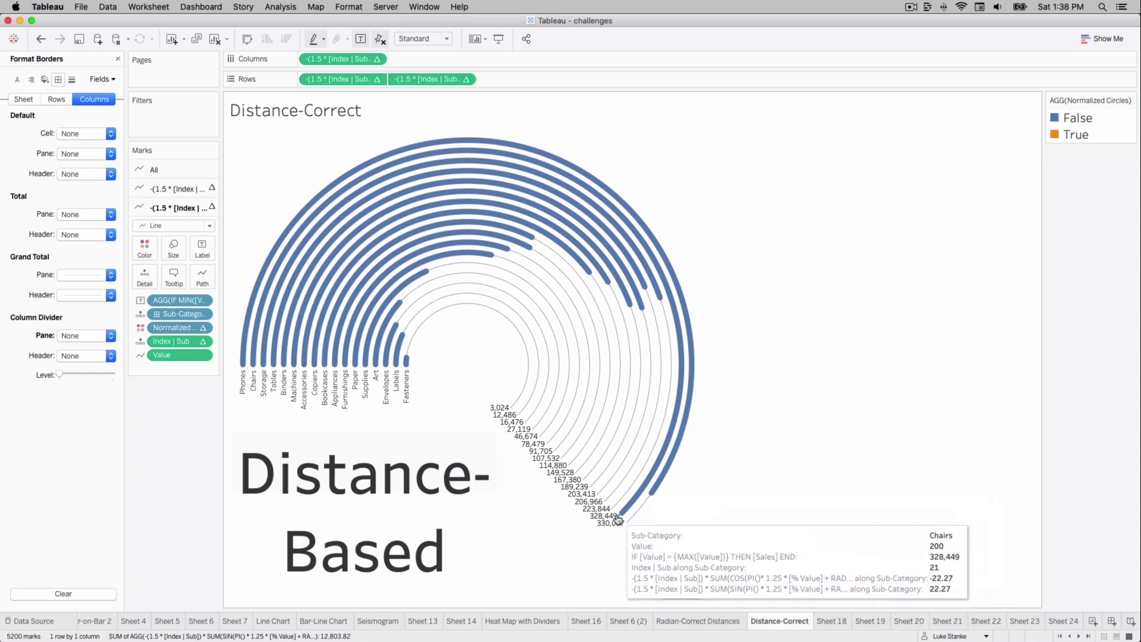
mouse_move(602, 289)
mouse_move(502, 320)
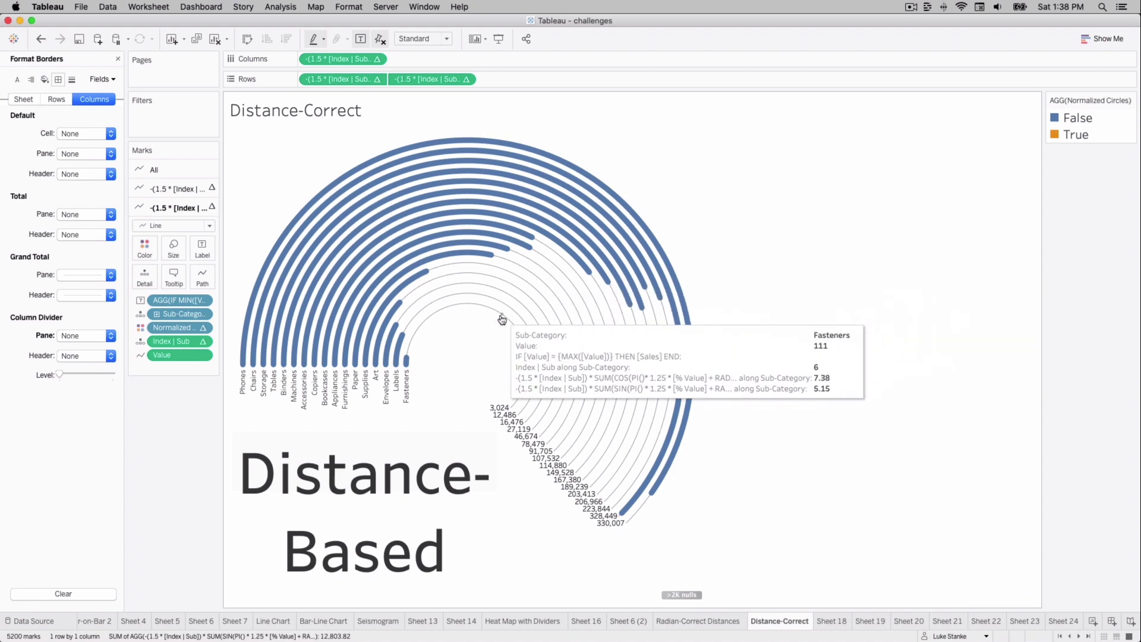
mouse_move(515, 403)
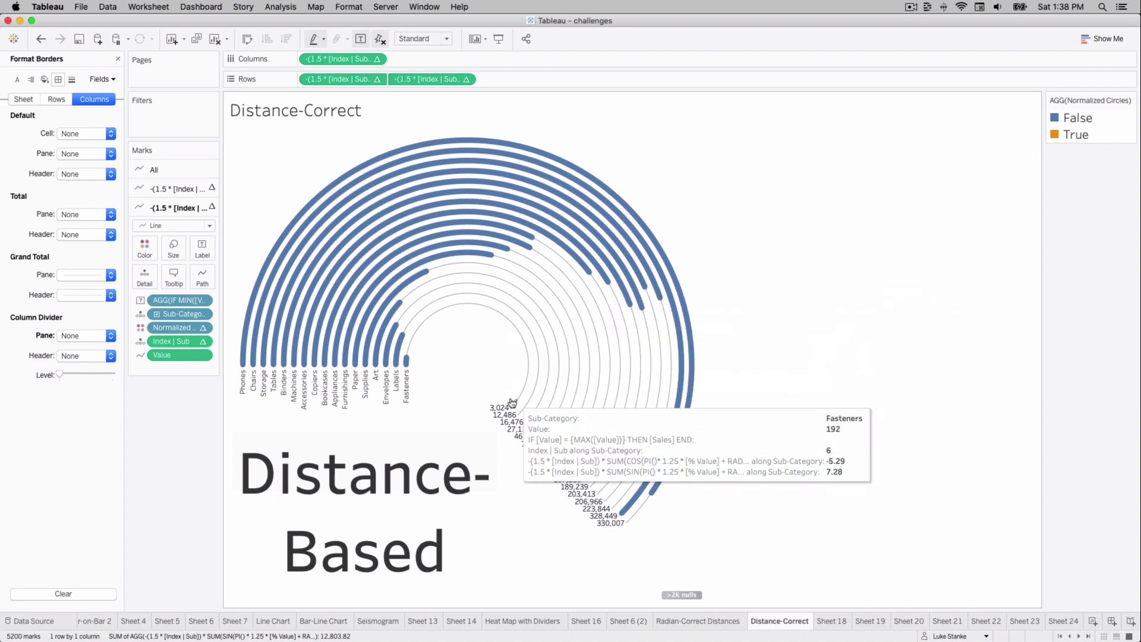